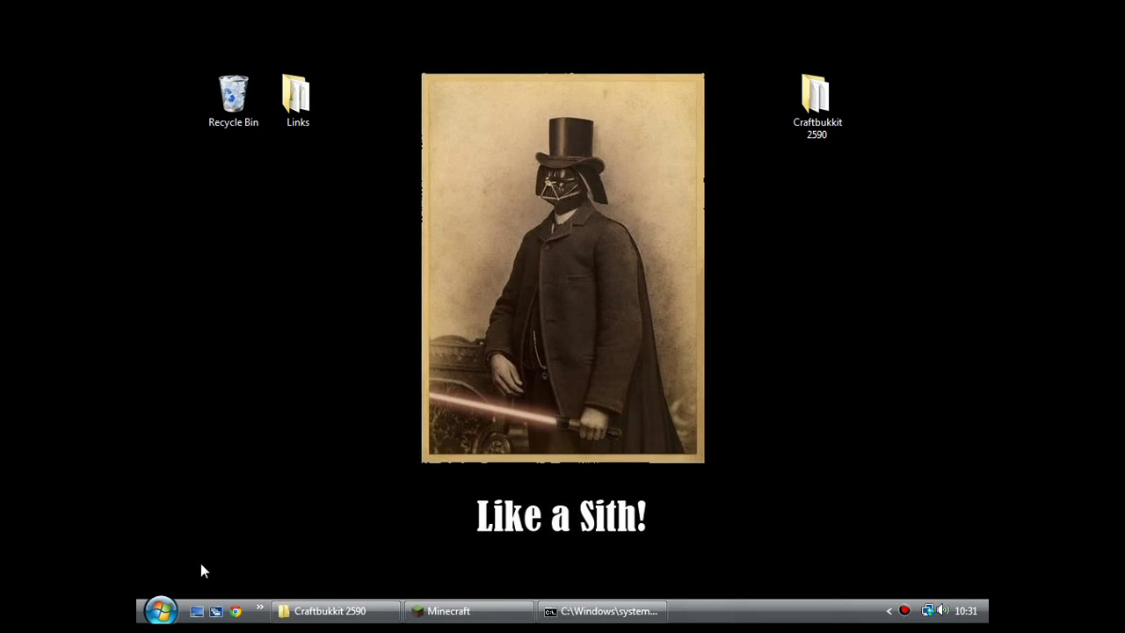
# Step: Switch to Minecraft and join the multiplayer server 2590 on localhost
pyautogui.click(475, 617)
pyautogui.click(518, 281)
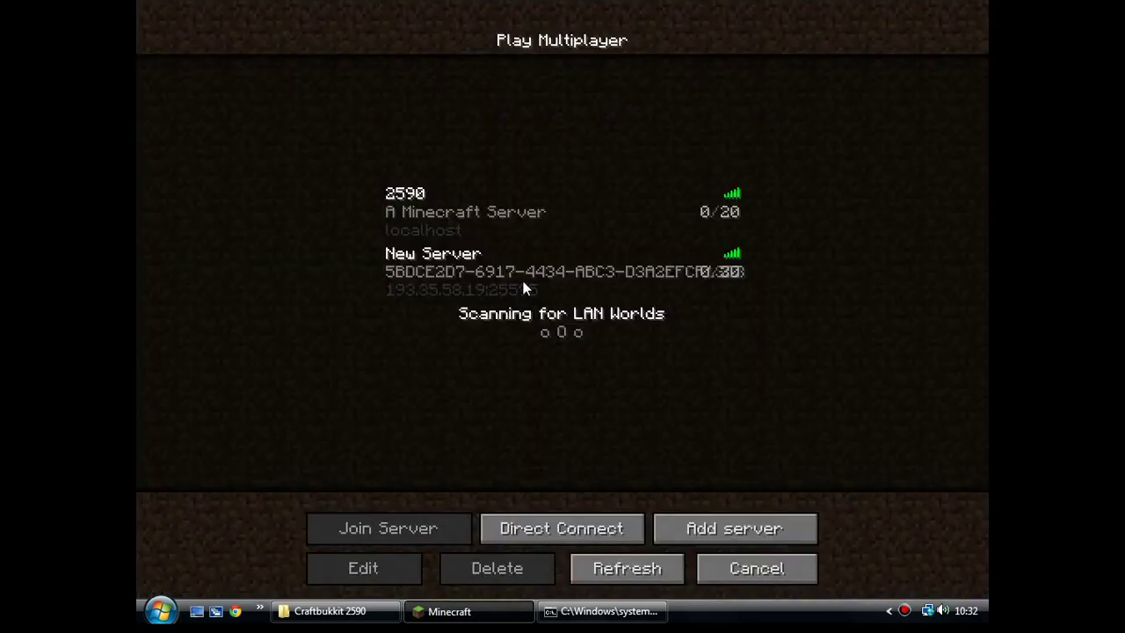
pyautogui.click(460, 205)
pyautogui.click(401, 530)
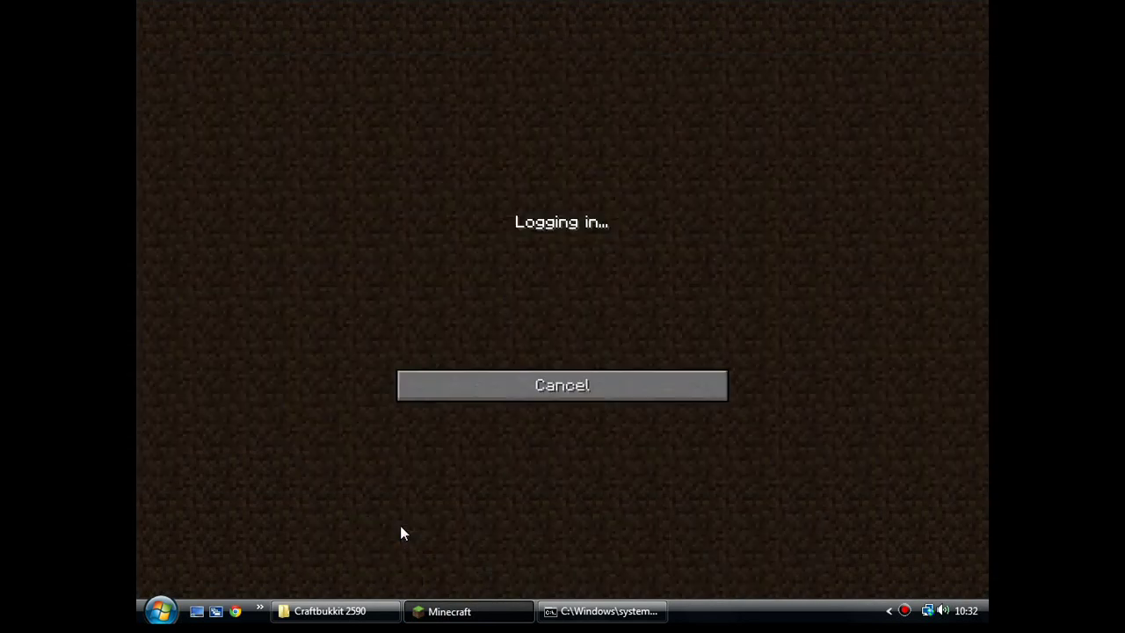
pyautogui.press('w')
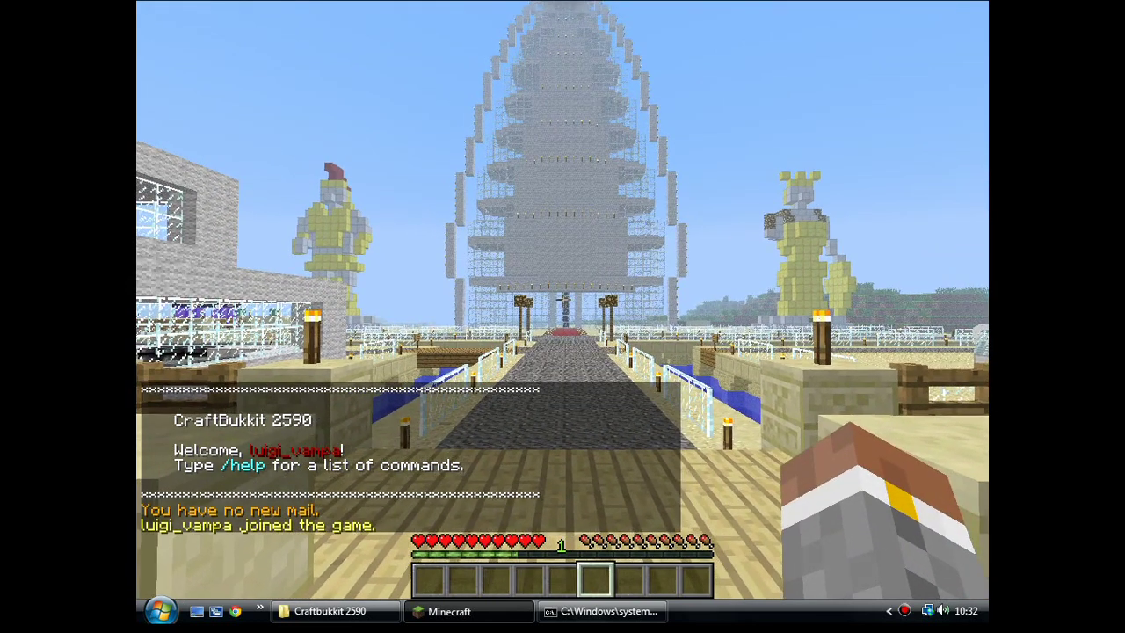
pyautogui.press('w')
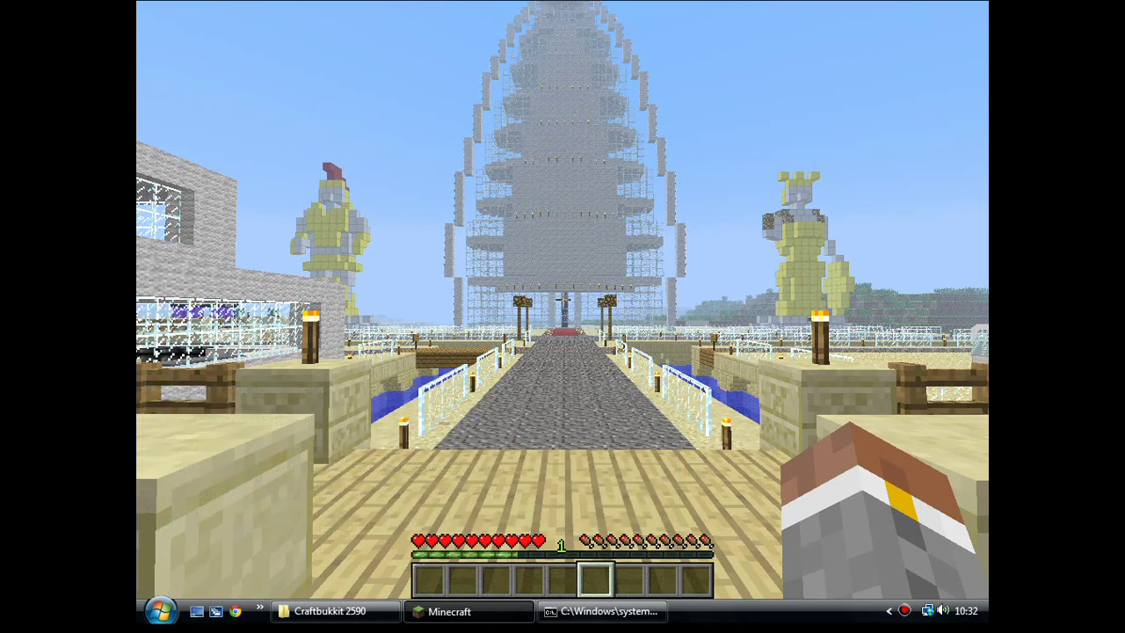
# Step: Change the game mode to creative with the command /gm 1
pyautogui.write('t')
pyautogui.write('/gm 1')
pyautogui.press('Return')
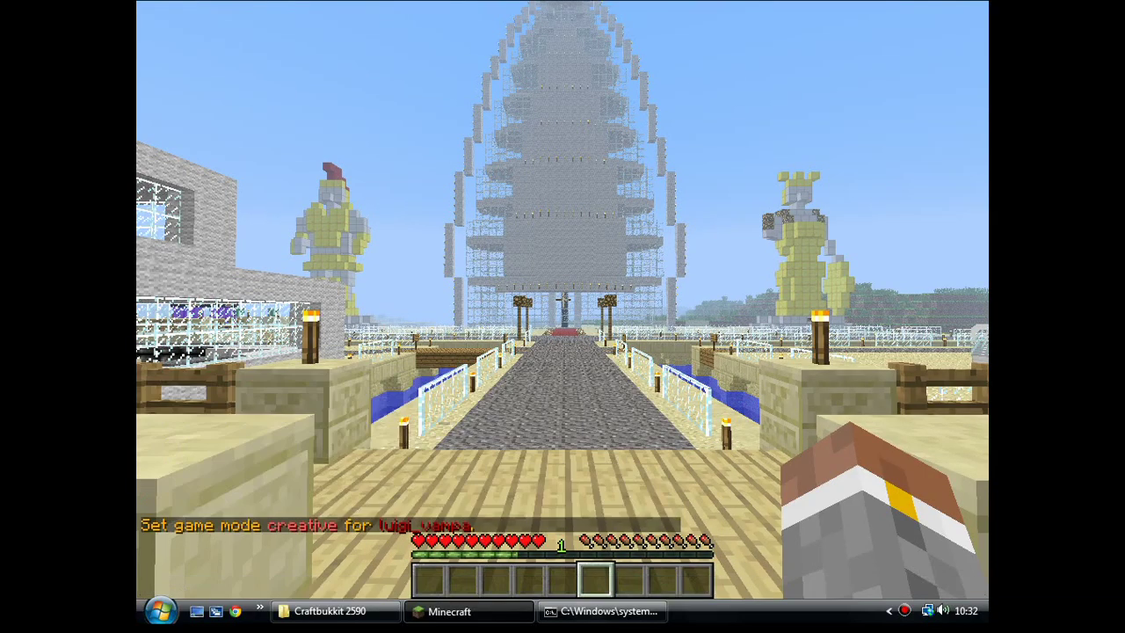
# Step: Fly along the path into the glass tower and take the lift down one floor using the Lift Down sign
pyautogui.press('space')
pyautogui.press('space')
pyautogui.press('w')
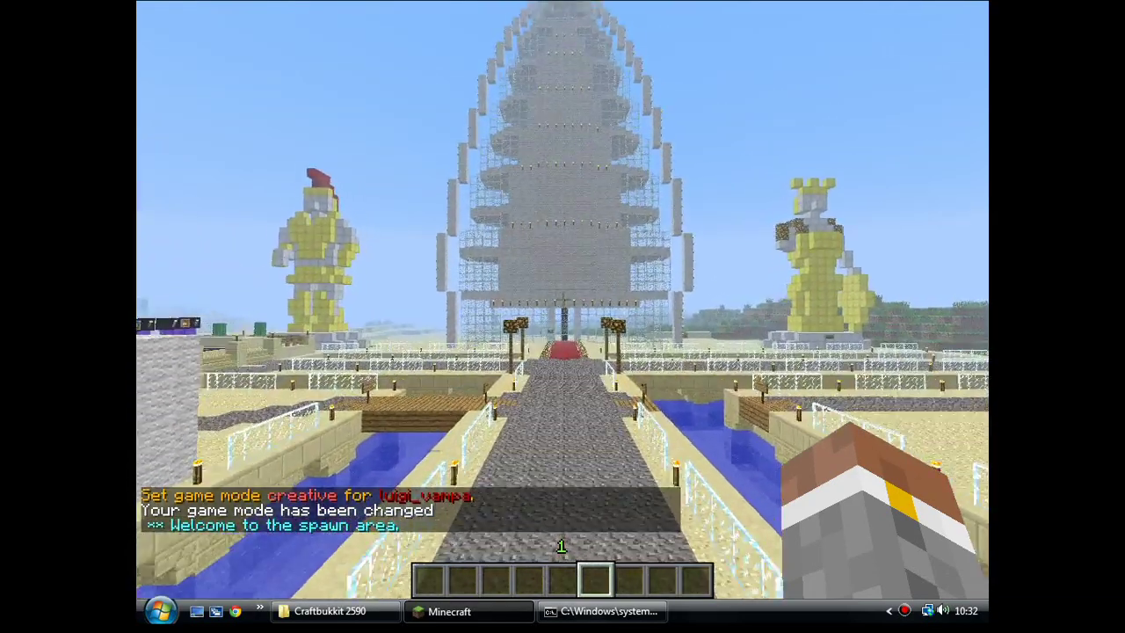
pyautogui.press('w')
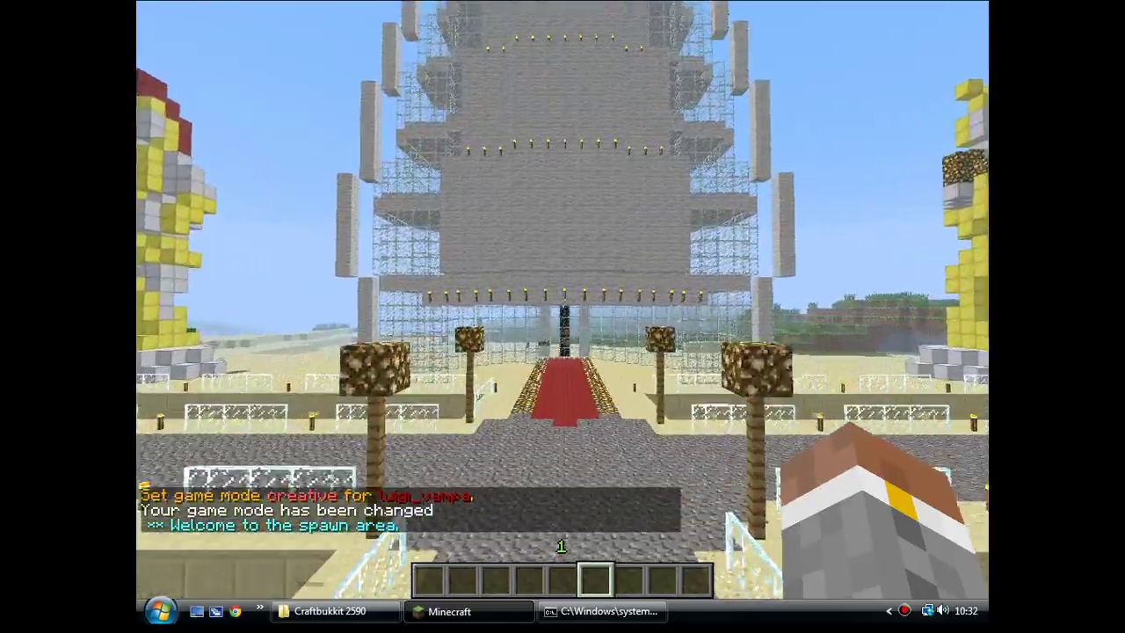
pyautogui.press('w')
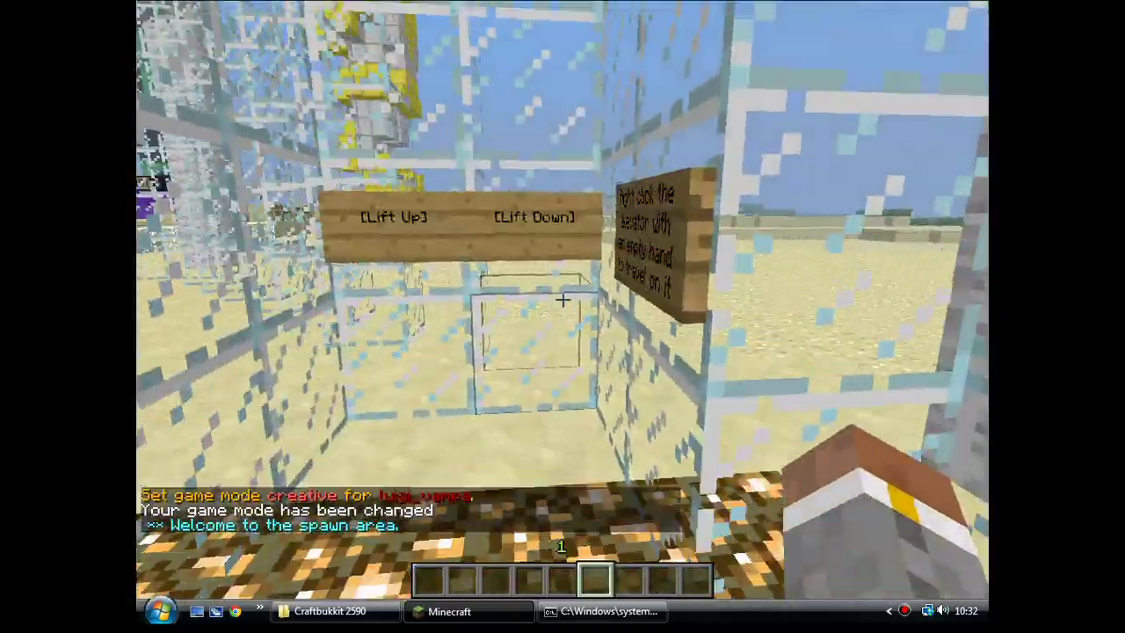
pyautogui.rightClick(563, 298)
# Step: Walk across the casino room to the Item Slot 1 machine and face its note block
pyautogui.press('w')
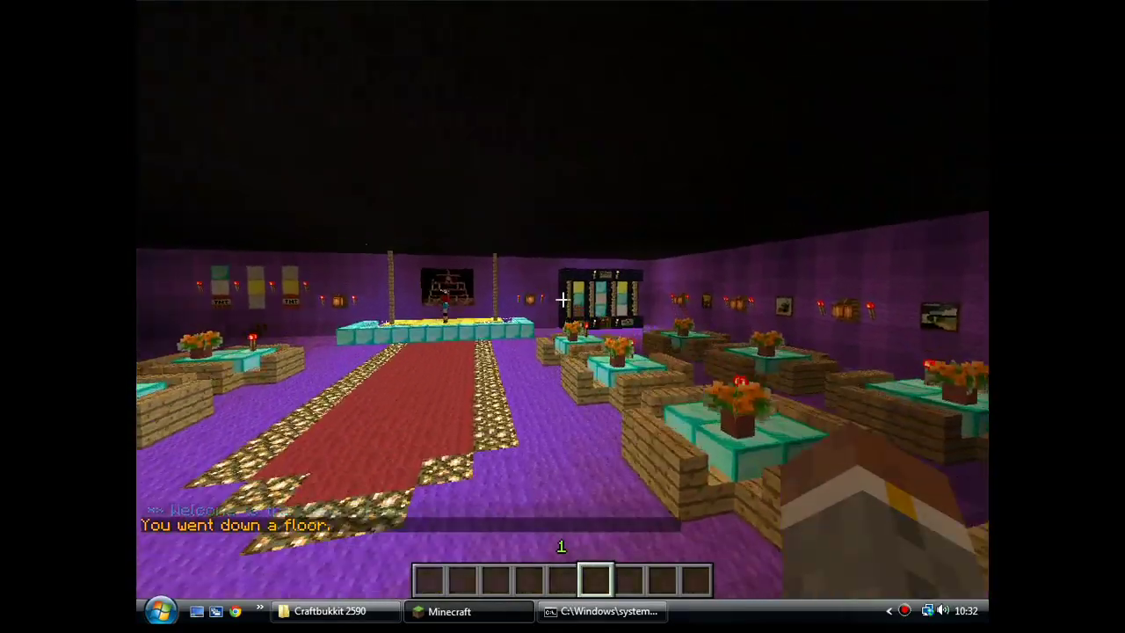
pyautogui.press('w')
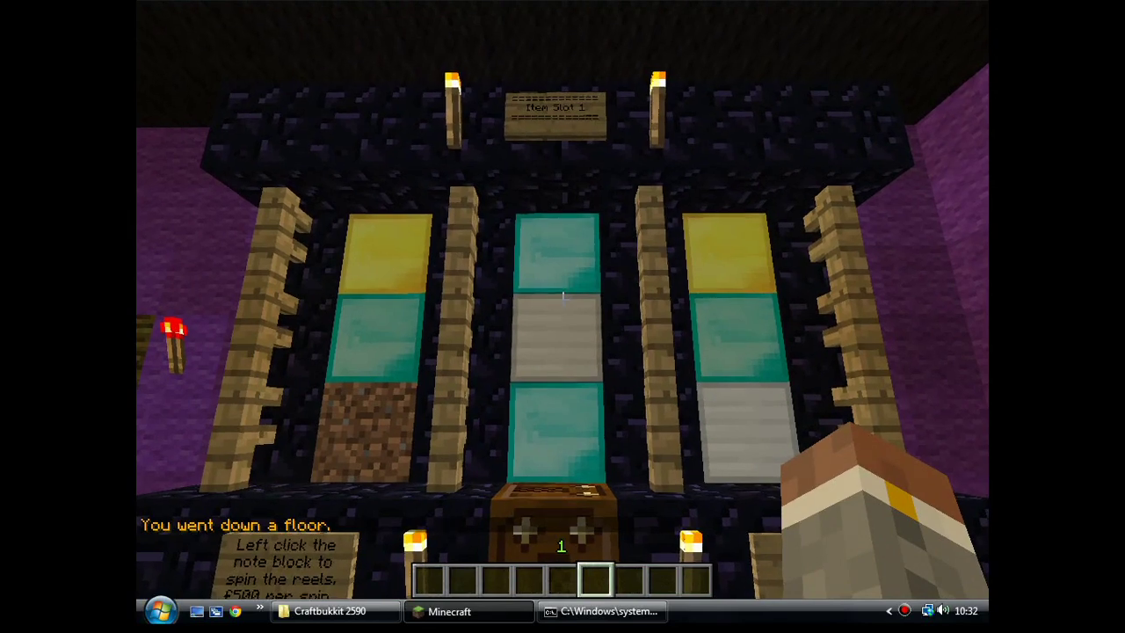
pyautogui.press('s')
pyautogui.press('d')
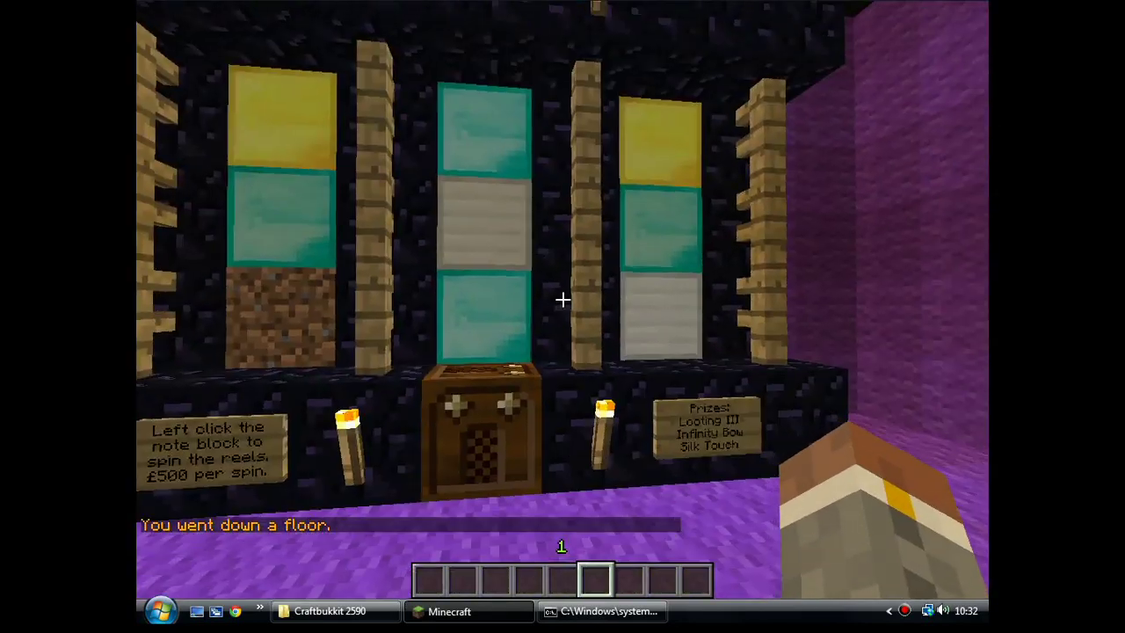
pyautogui.press('a')
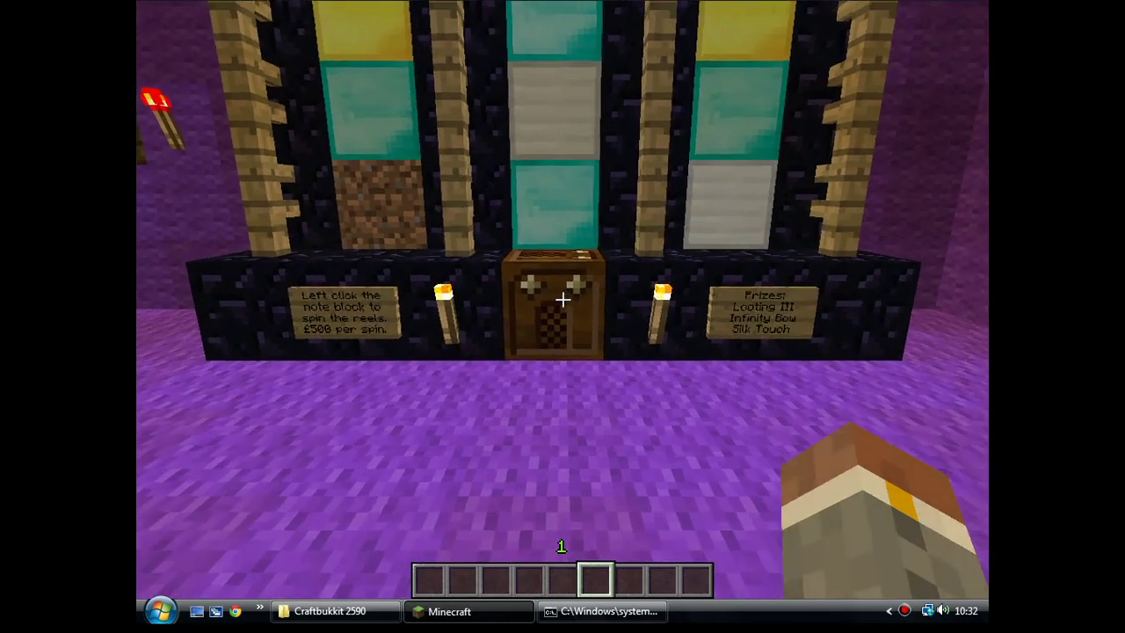
# Step: Spin the reels of the Item Slot 1 machine twice with its note block, then back away from it
pyautogui.click(562, 300)
pyautogui.press('s')
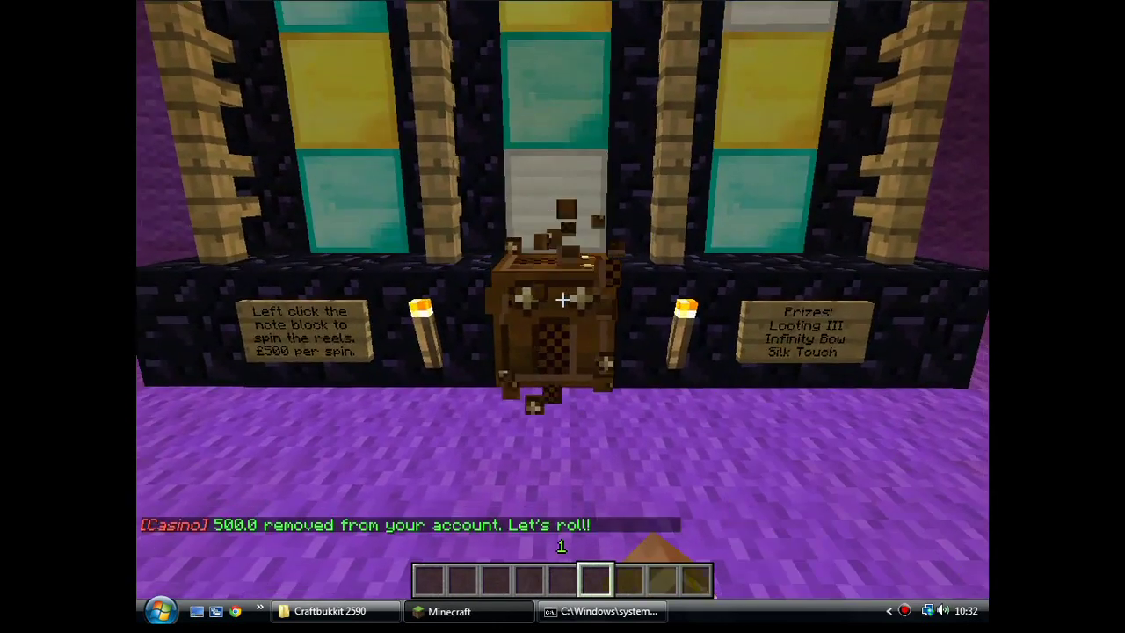
pyautogui.press('s')
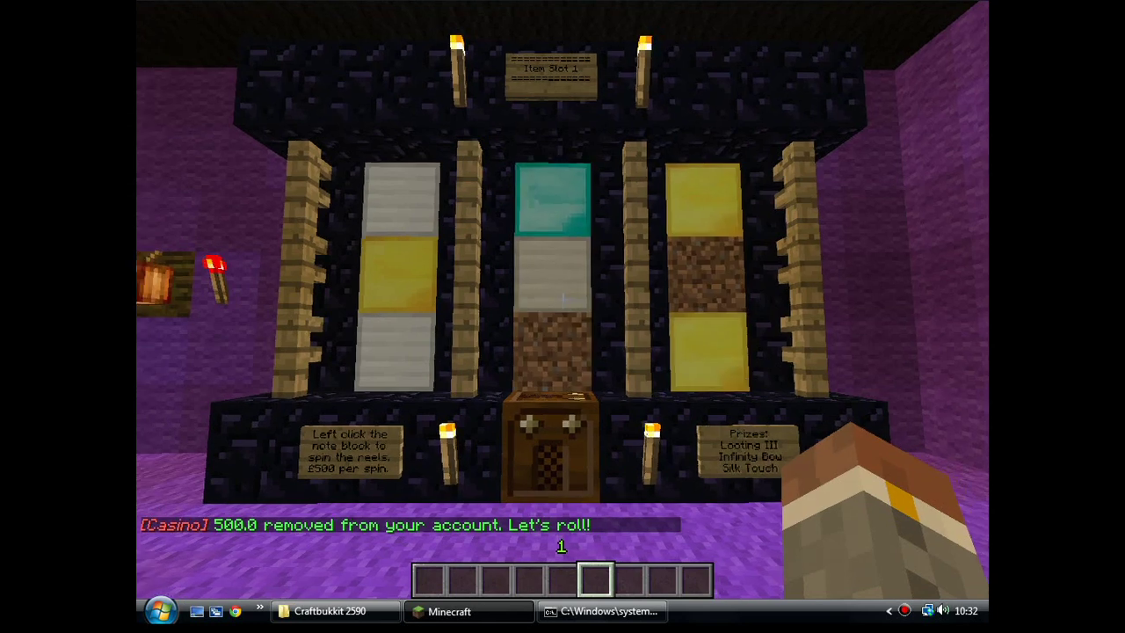
pyautogui.moveTo(562, 299)
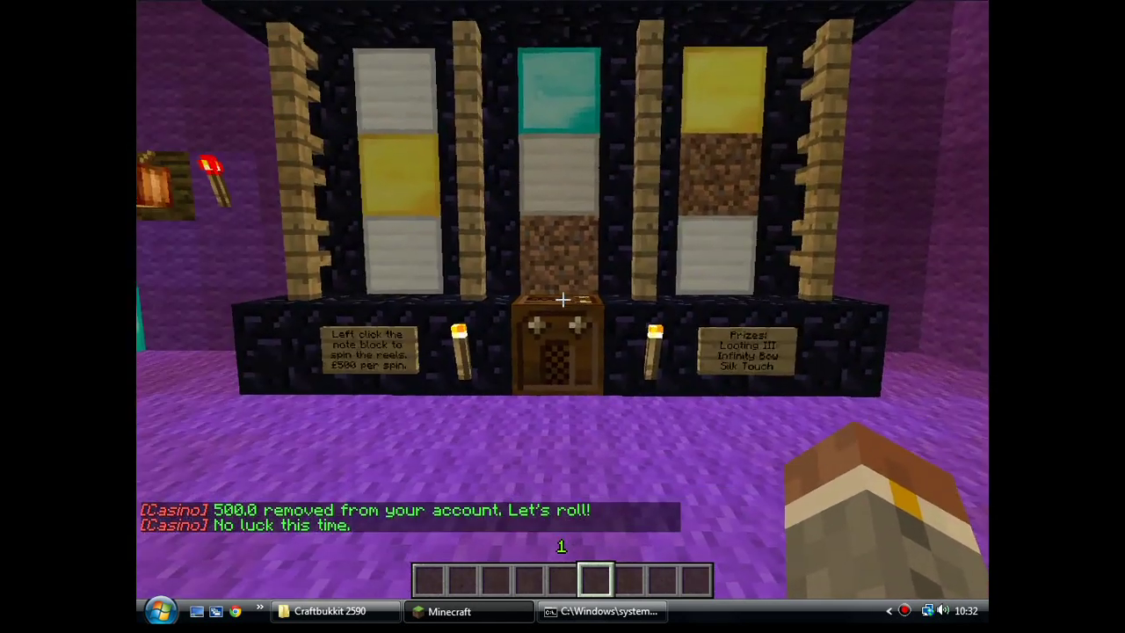
pyautogui.click(563, 300)
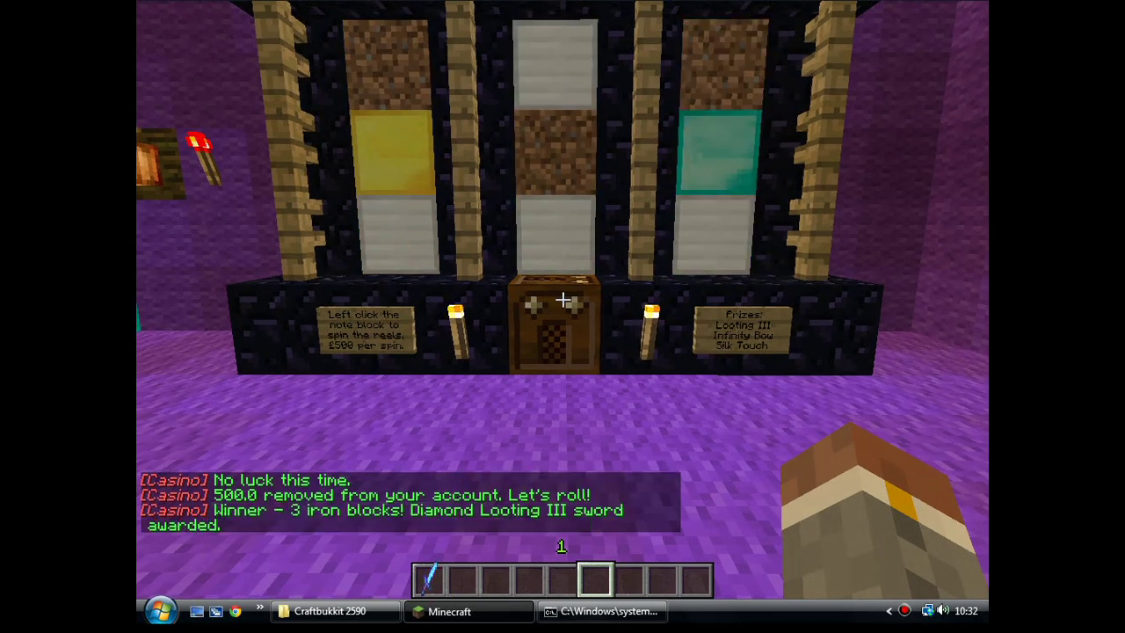
pyautogui.press('w')
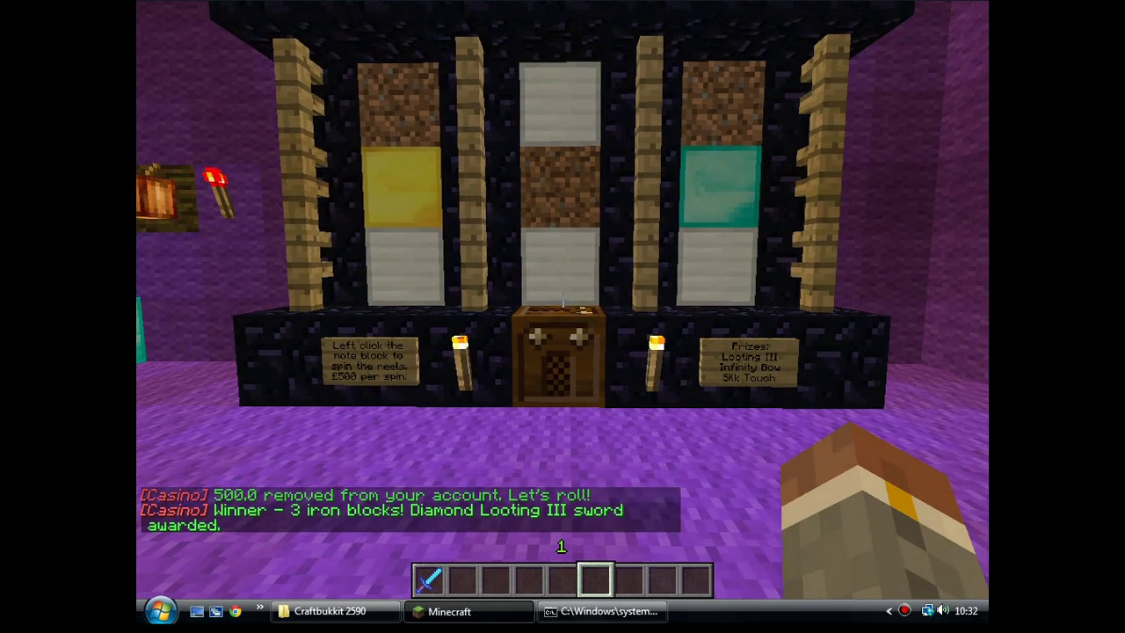
pyautogui.press('s')
pyautogui.press('w')
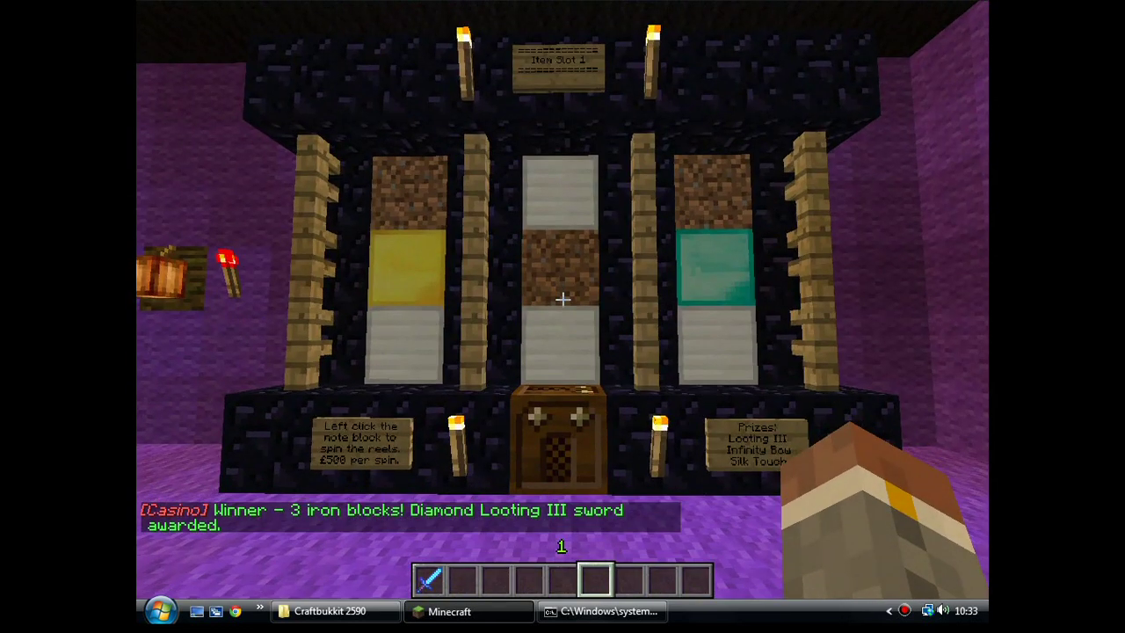
pyautogui.press('w')
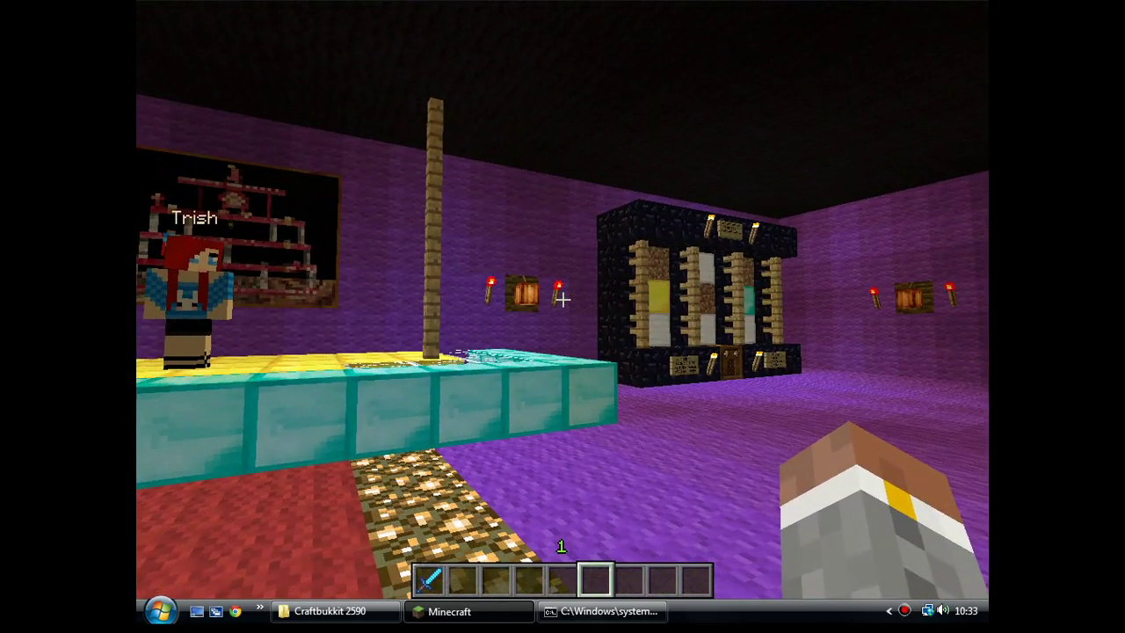
# Step: Pause the game, switch to Chrome, search Google for dev.bukkit.org and open the Bukkit site
pyautogui.press('Escape')
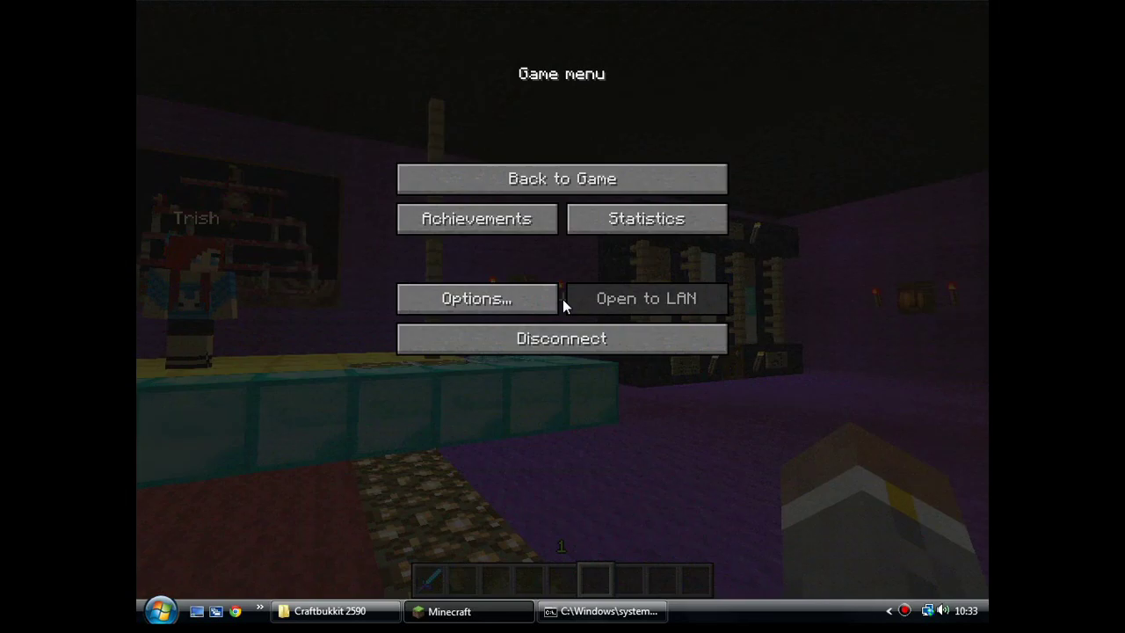
pyautogui.click(236, 611)
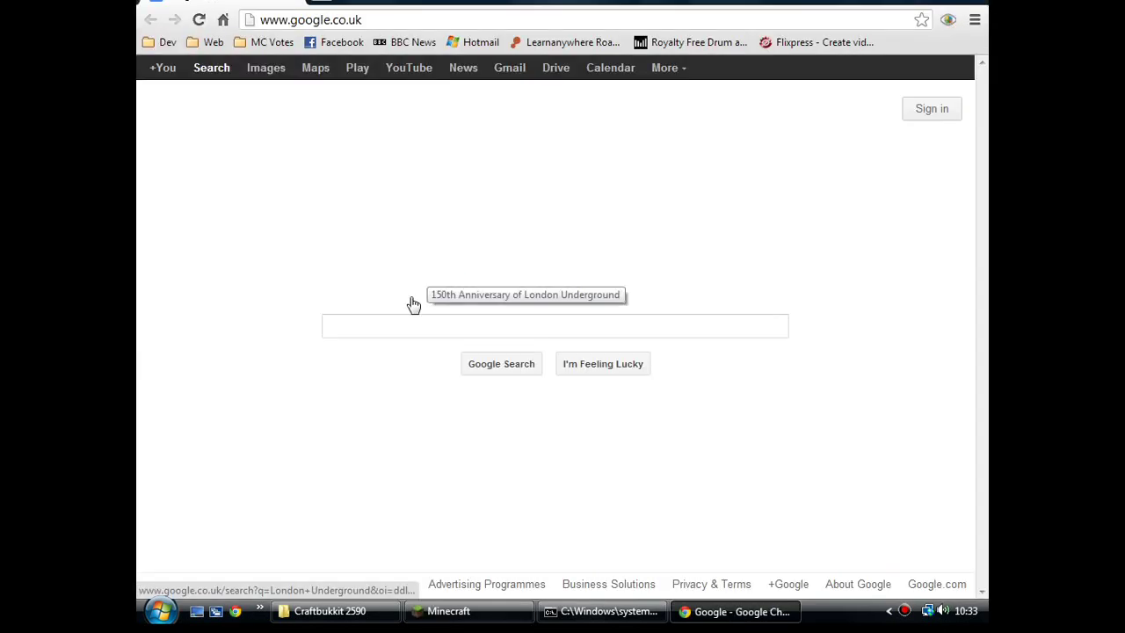
pyautogui.write('dev')
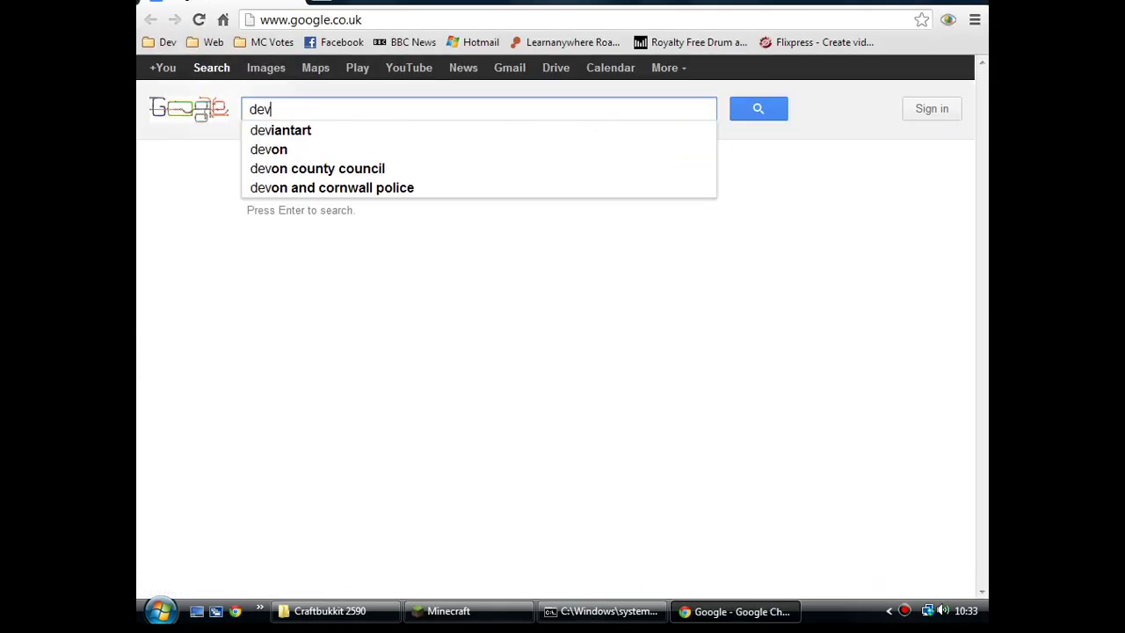
pyautogui.write('.bukkit ')
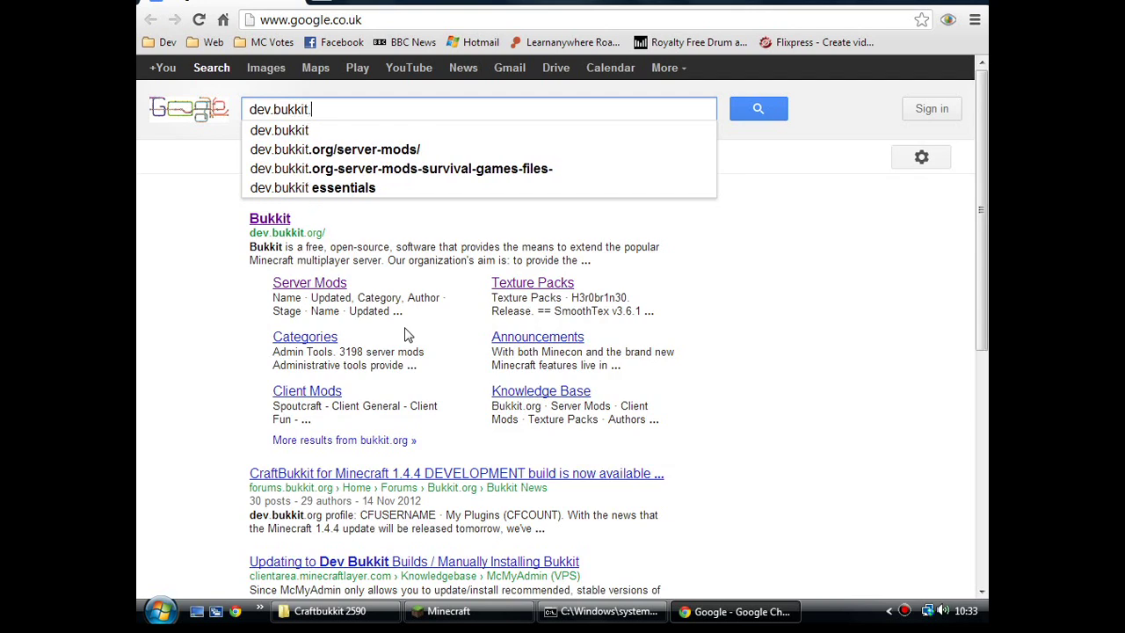
pyautogui.write('org')
pyautogui.press('Return')
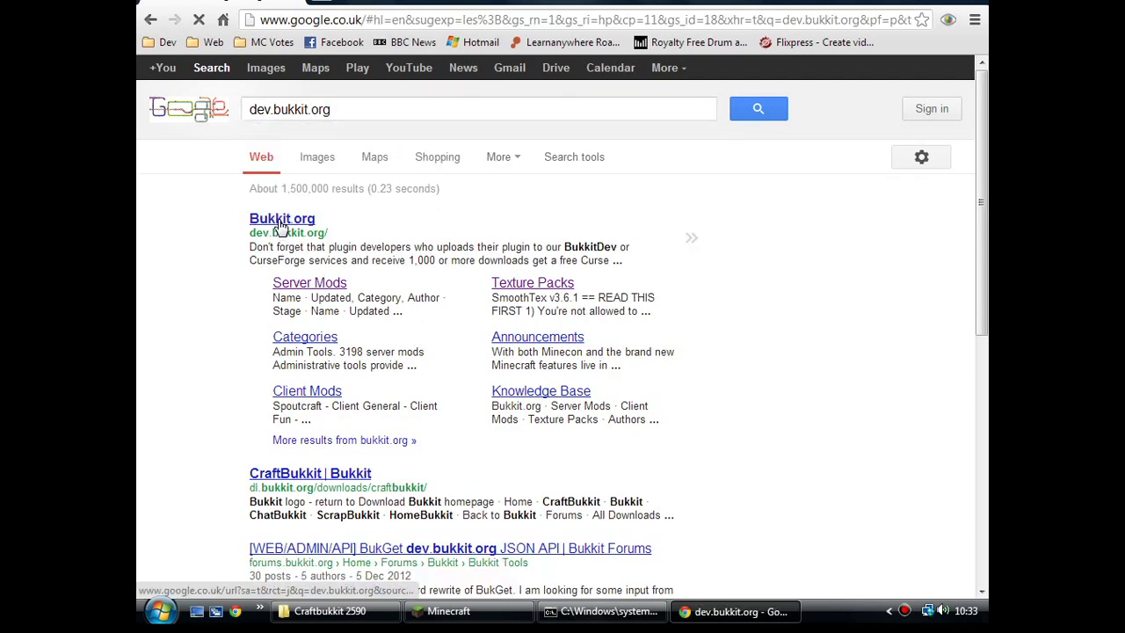
pyautogui.click(279, 220)
# Step: Search BukkitDev for "casino slots" and open the Casino Slots plugin page
pyautogui.click(790, 172)
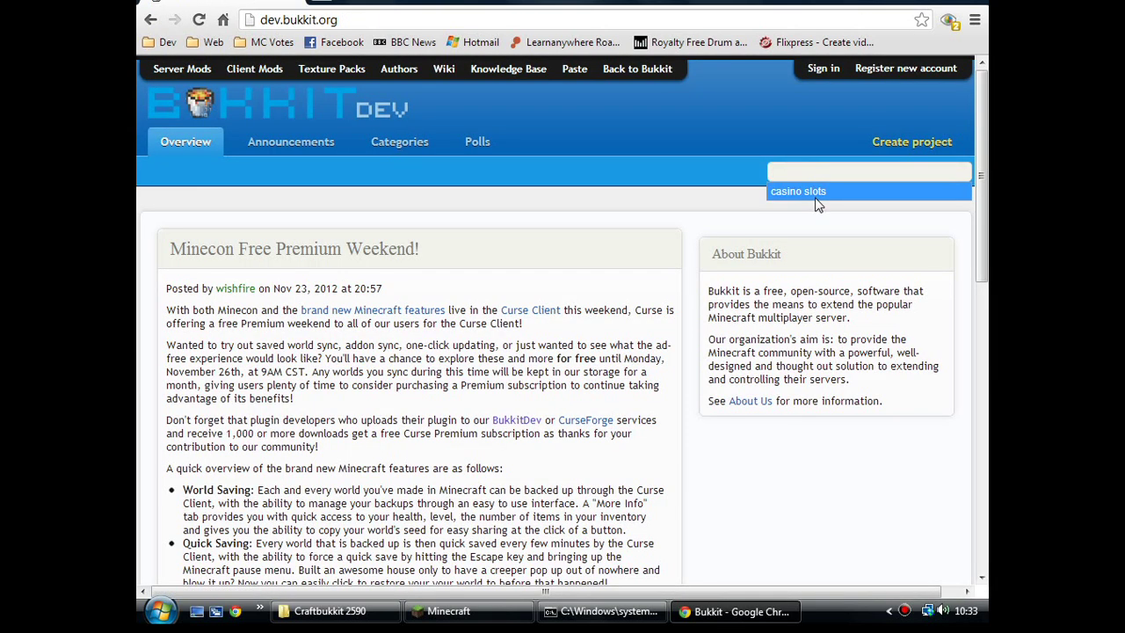
pyautogui.click(814, 195)
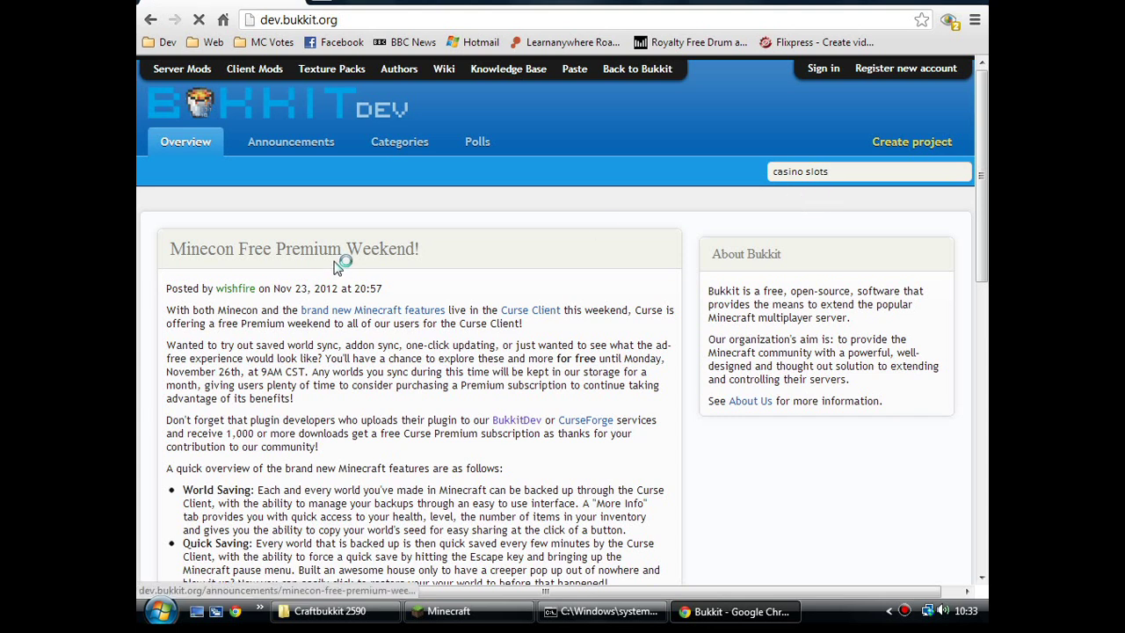
pyautogui.scroll(-1, 275, 337)
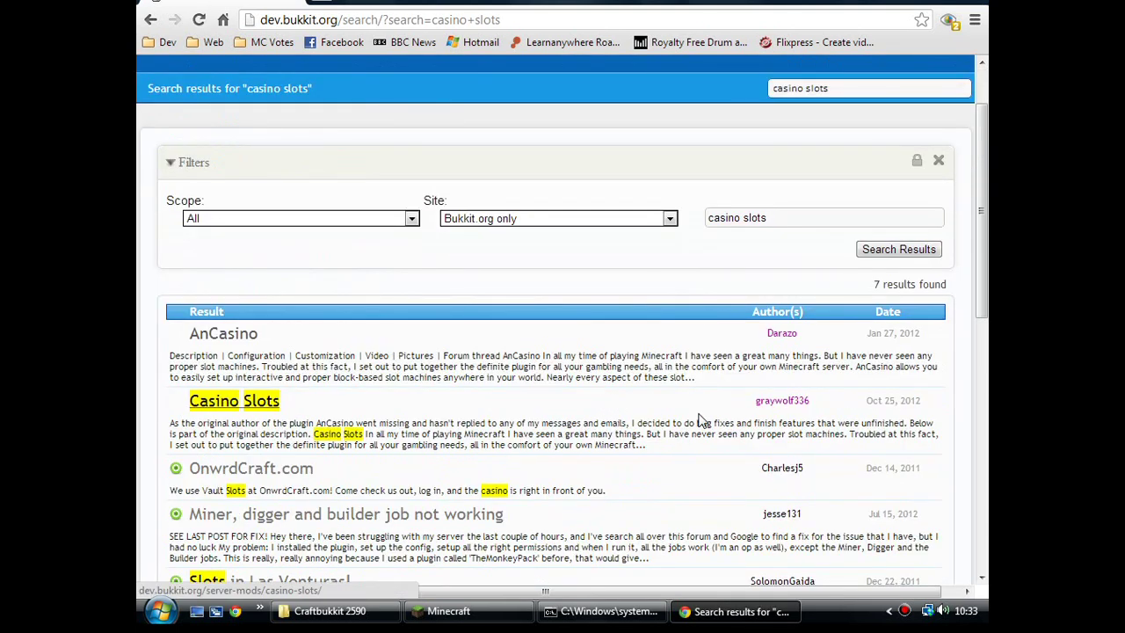
pyautogui.moveTo(826, 406); pyautogui.dragTo(188, 400)
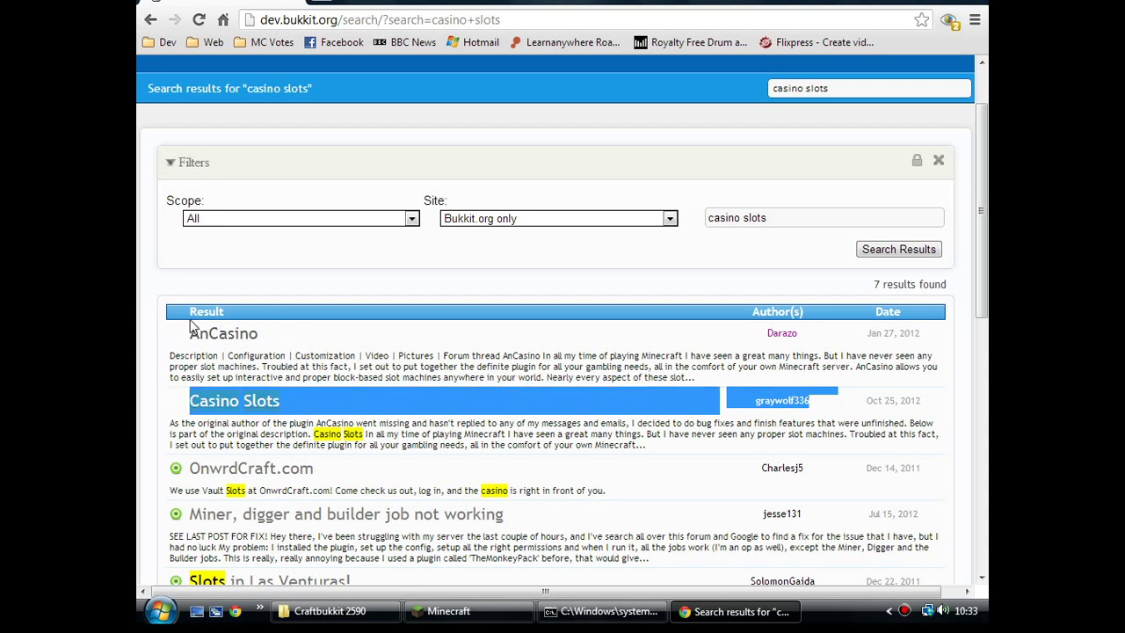
pyautogui.click(693, 411)
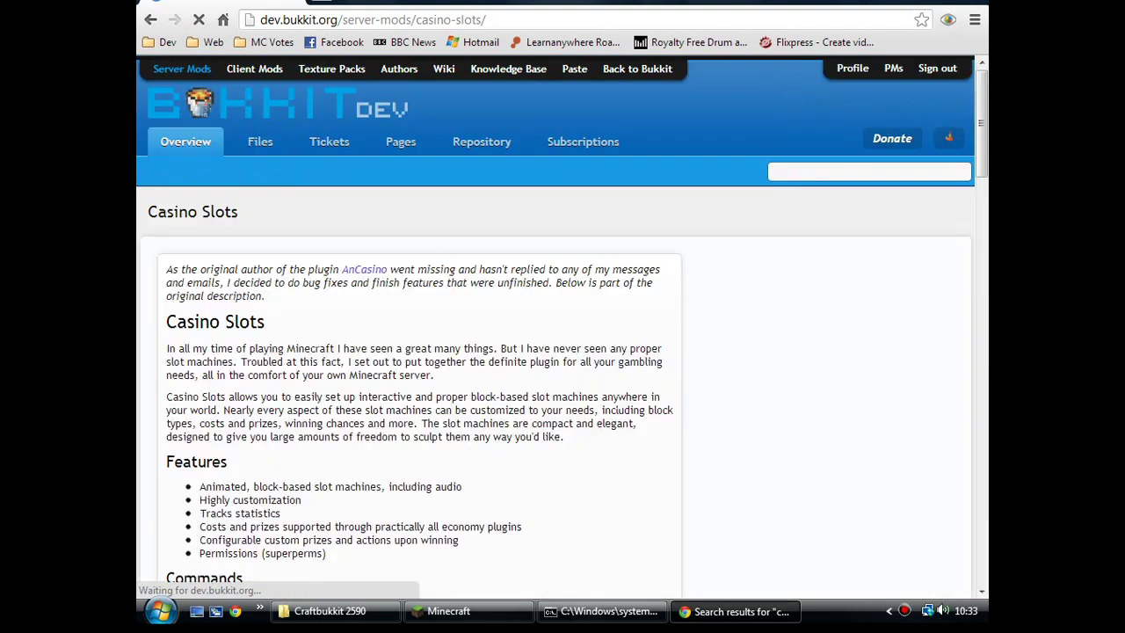
# Step: Look through the Casino Slots description, open the CasinoSlots 2.5.5 file page and review its facts and change log
pyautogui.scroll(-1, 507, 372)
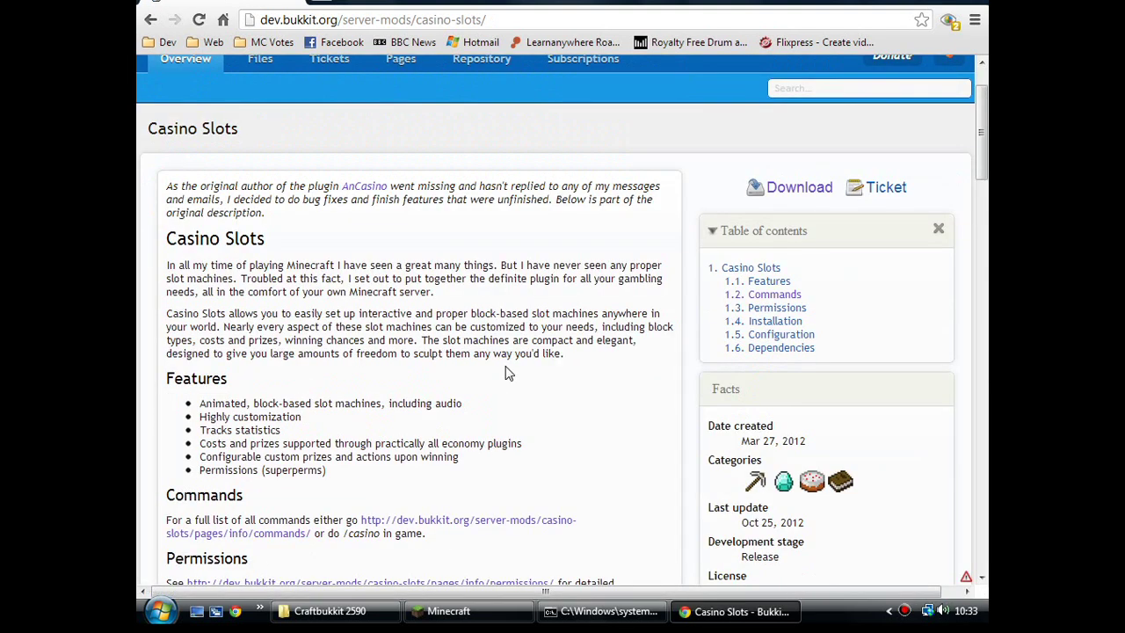
pyautogui.scroll(1, 507, 373)
pyautogui.moveTo(166, 269); pyautogui.dragTo(477, 270)
pyautogui.scroll(-4, 493, 352)
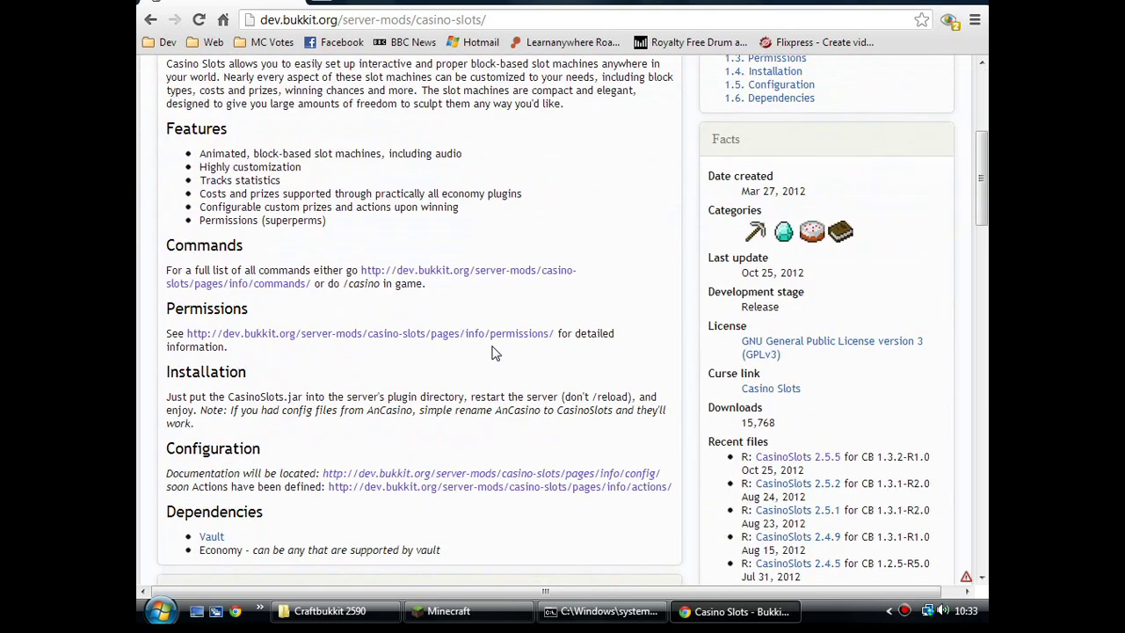
pyautogui.scroll(-1, 491, 352)
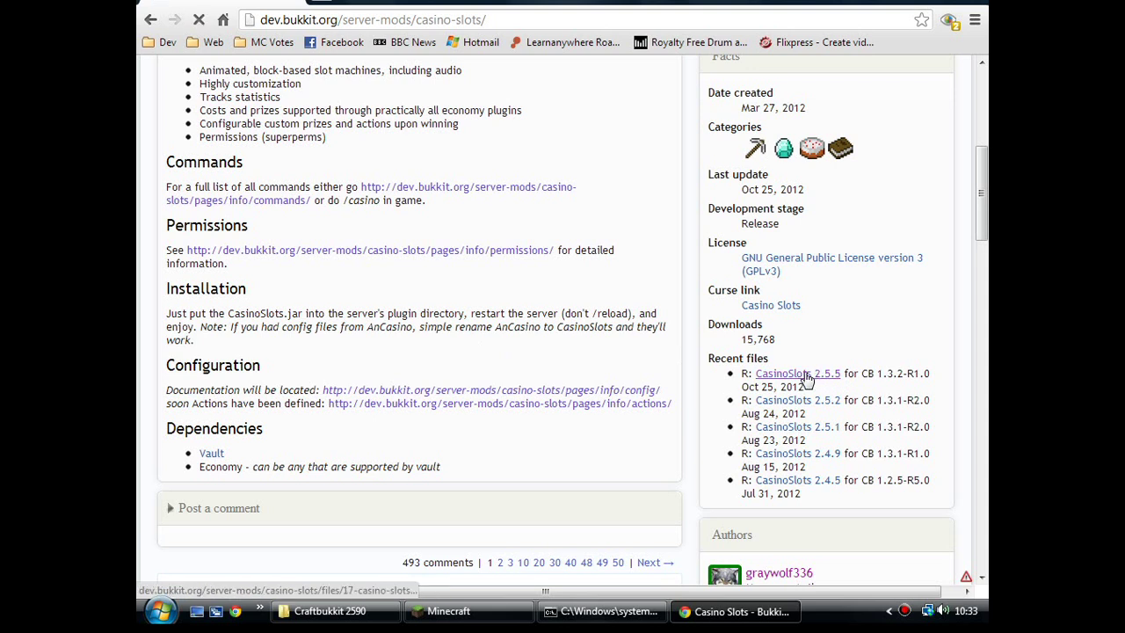
pyautogui.click(814, 376)
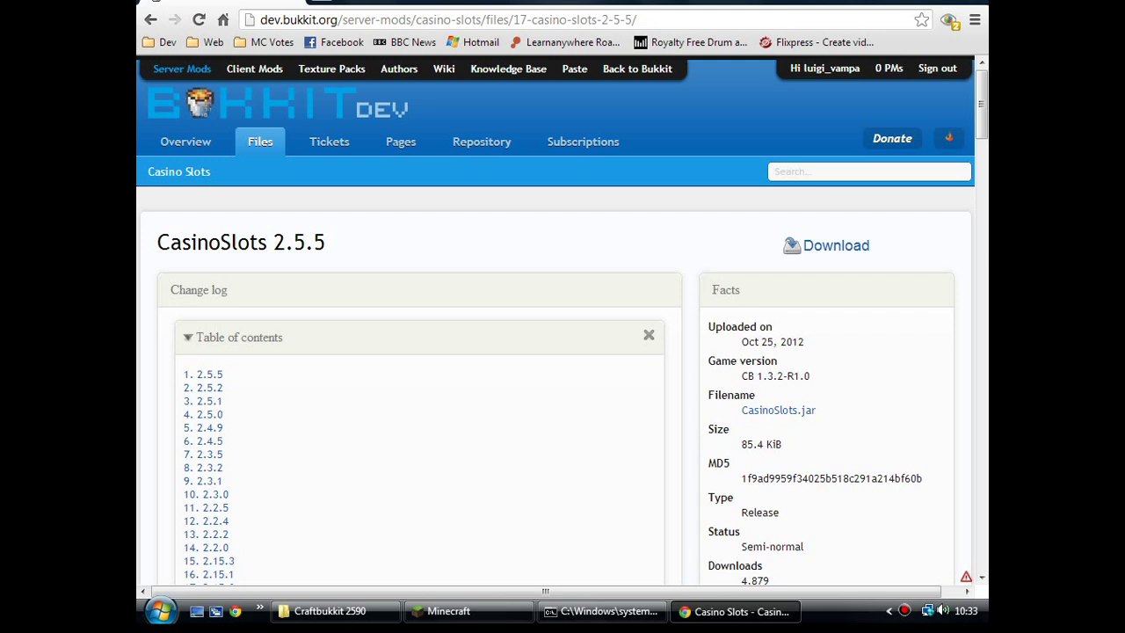
pyautogui.scroll(-2, 785, 351)
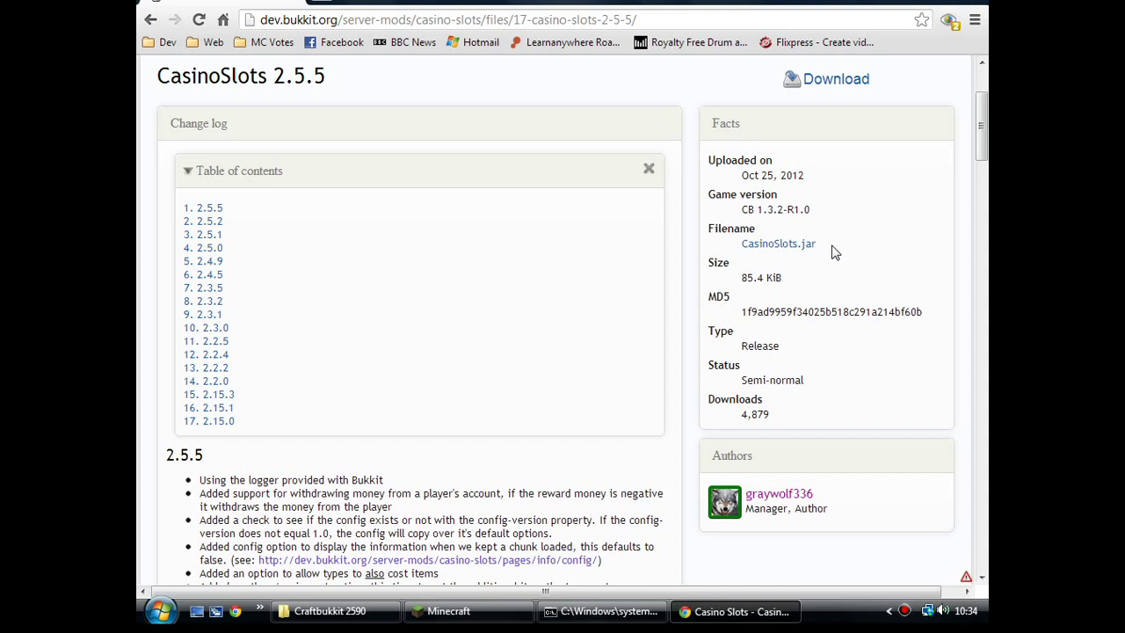
pyautogui.scroll(-1, 817, 316)
pyautogui.scroll(3, 544, 361)
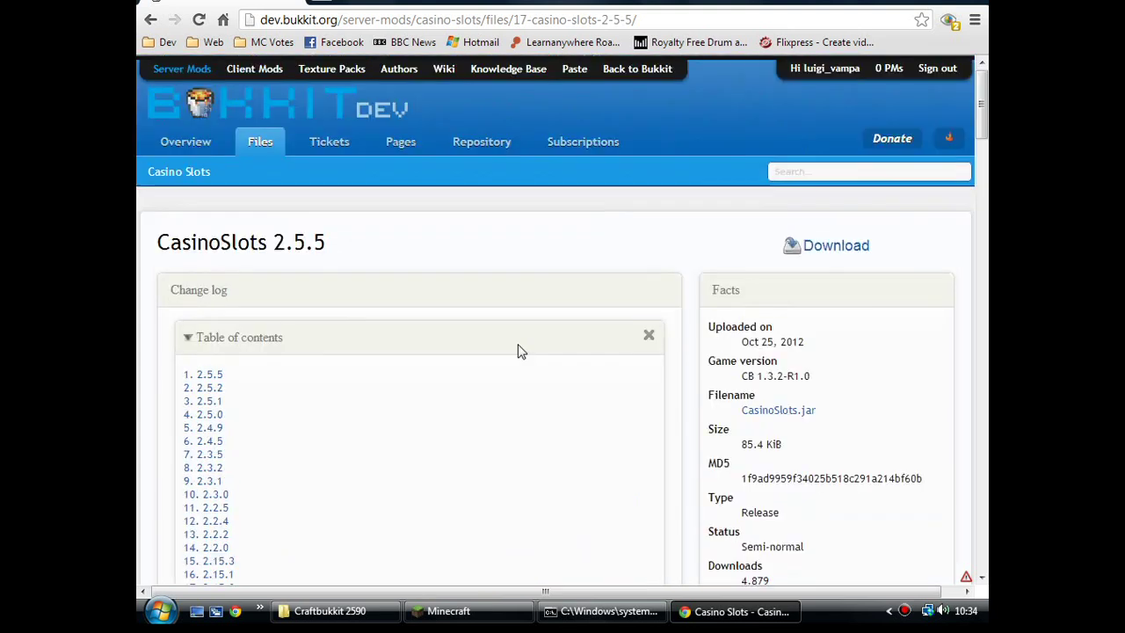
# Step: Return to the Casino Slots overview, open the linked config documentation page and look through the default config
pyautogui.click(176, 149)
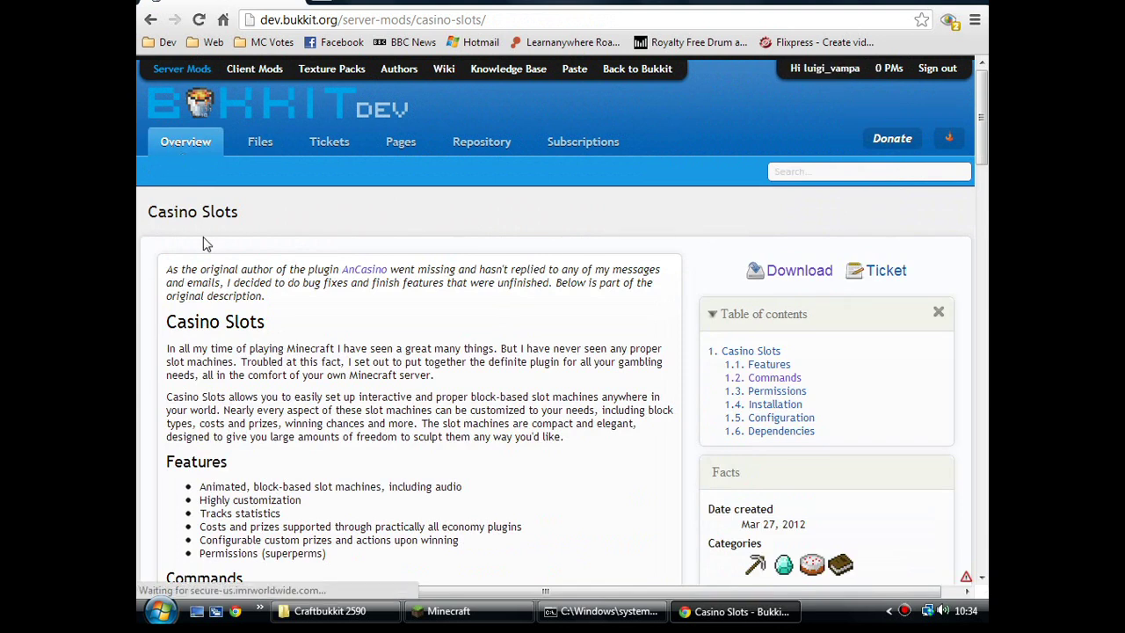
pyautogui.scroll(-3, 304, 272)
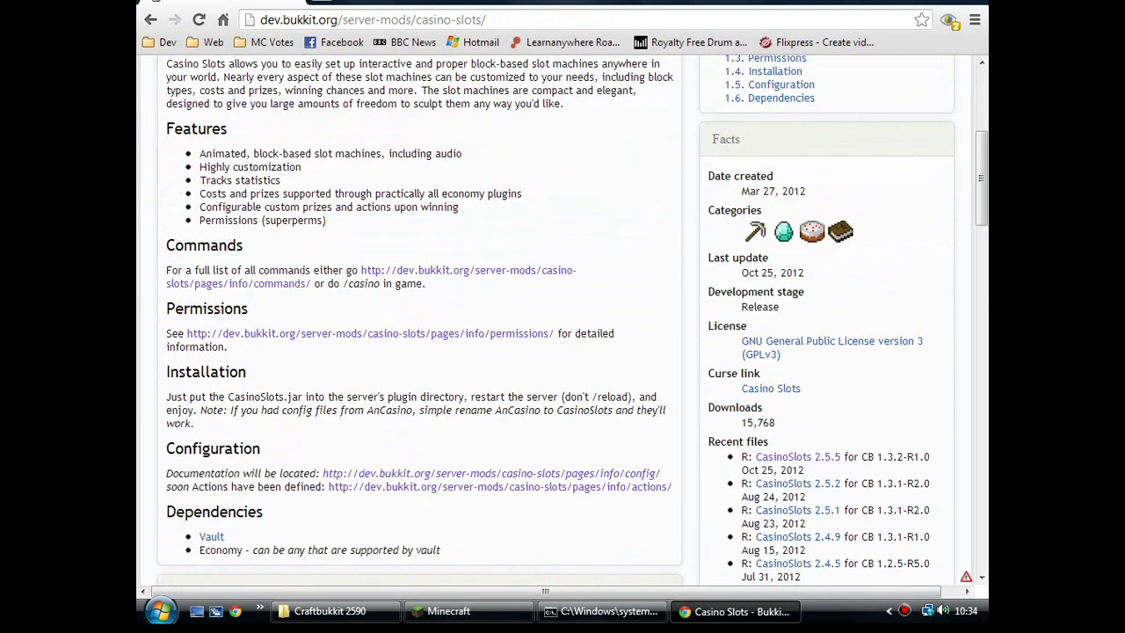
pyautogui.scroll(-2, 322, 305)
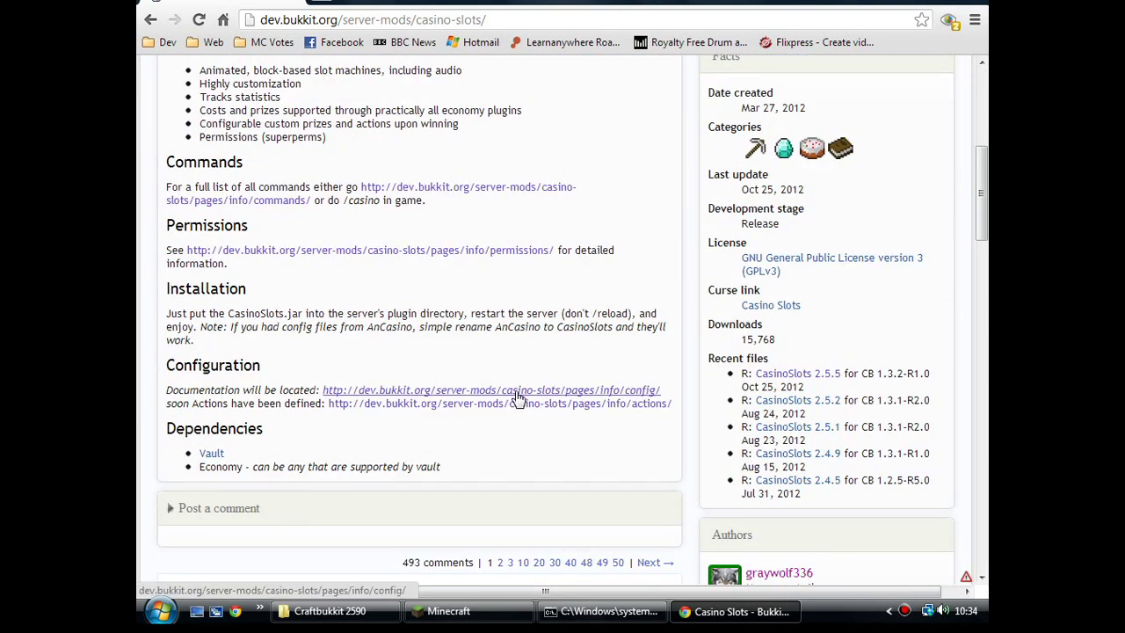
pyautogui.click(517, 392)
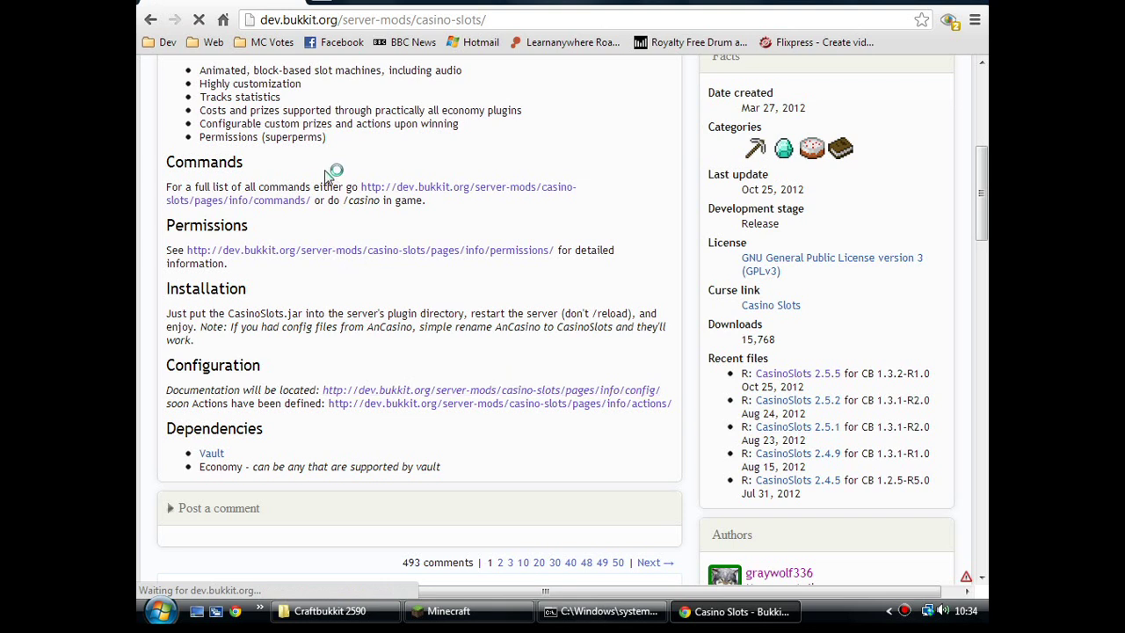
pyautogui.scroll(-4, 346, 255)
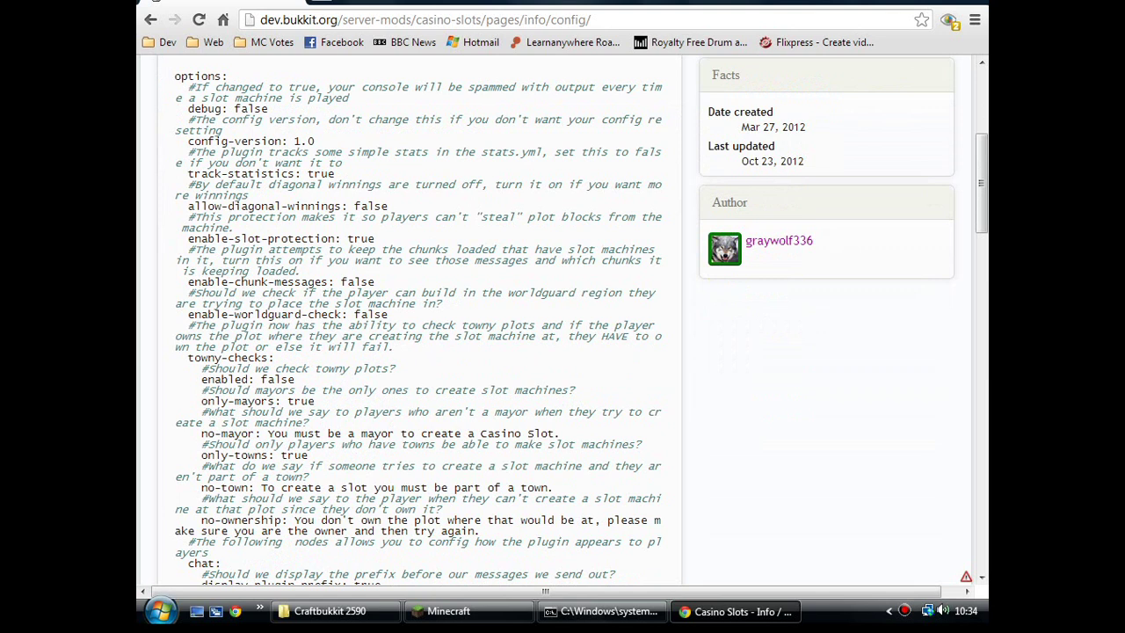
pyautogui.scroll(4, 311, 367)
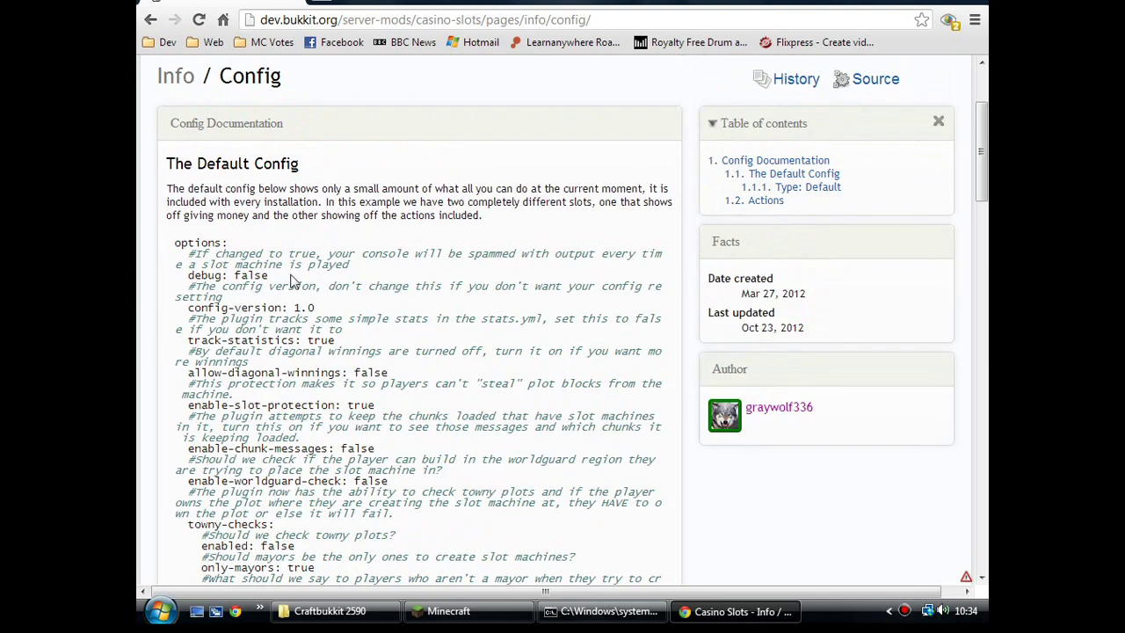
pyautogui.scroll(-2, 292, 281)
# Step: Switch to the Craftbukkit 2590 folder and open config.yml from plugins/CasinoSlots in Notepad++
pyautogui.click(329, 611)
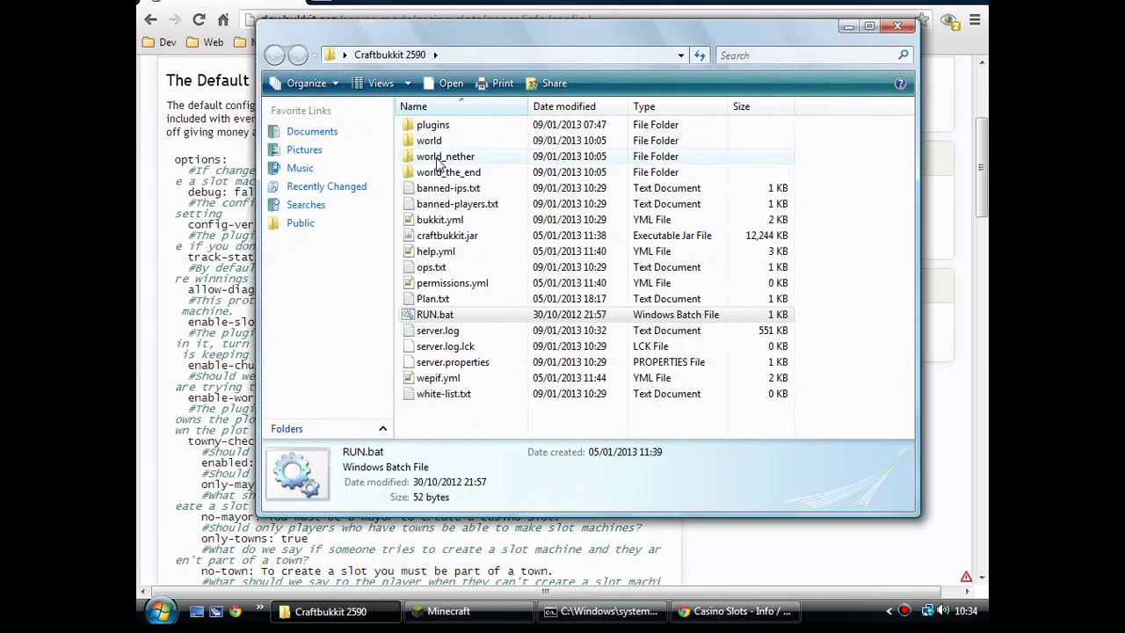
pyautogui.doubleClick(431, 126)
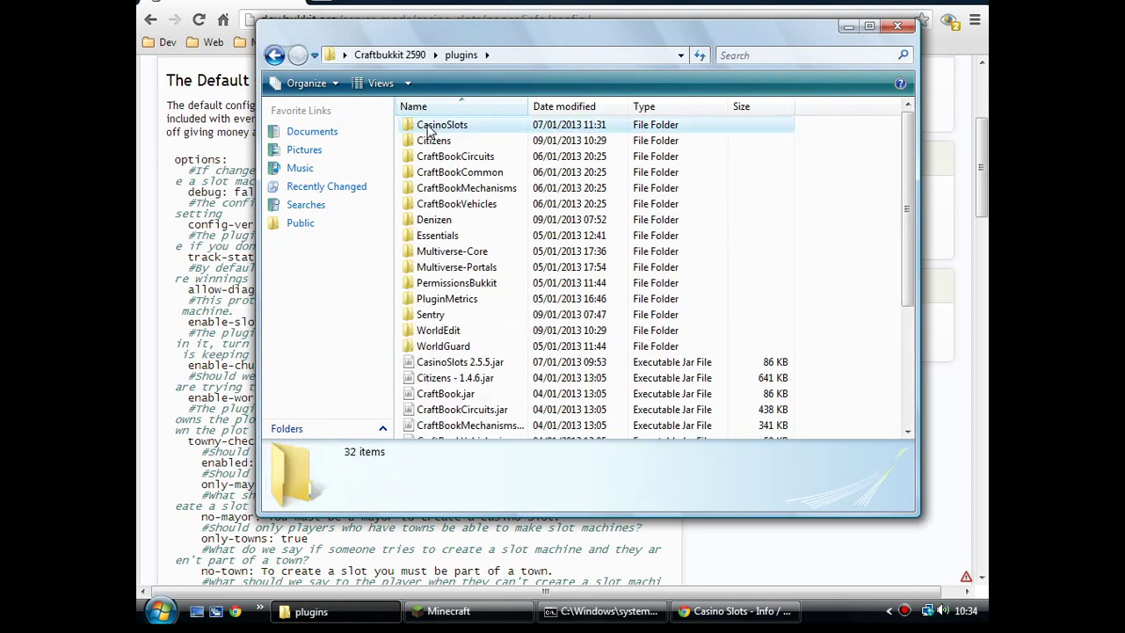
pyautogui.doubleClick(431, 128)
pyautogui.rightClick(427, 126)
pyautogui.click(455, 153)
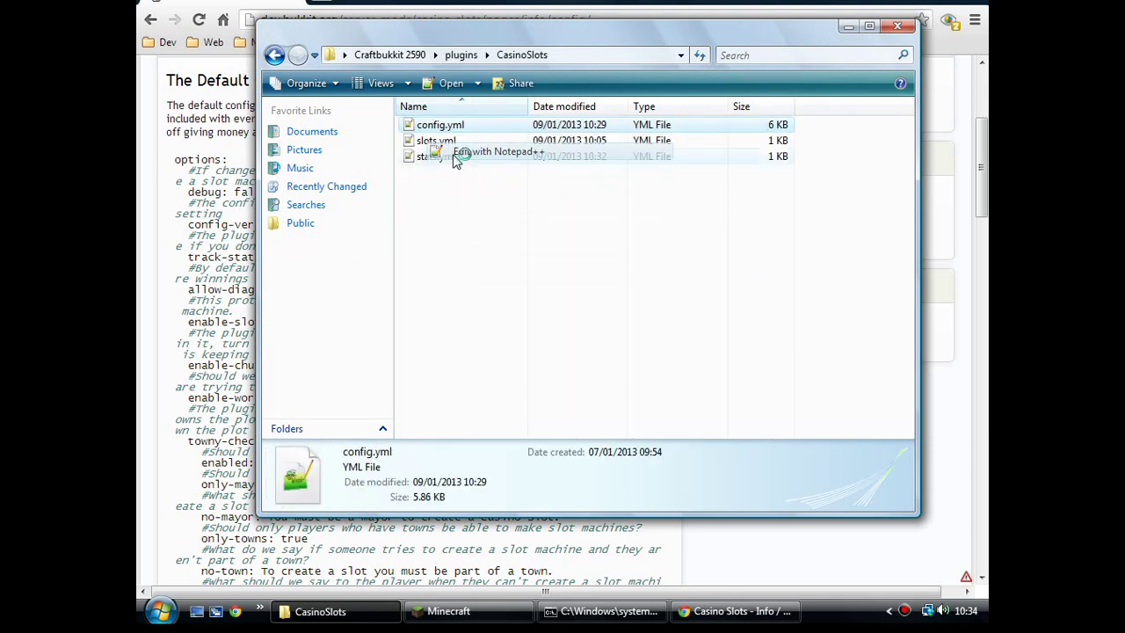
# Step: Review the general options at the start of config.yml, highlighting the block through enable-worldguard-check and the allow-diagonal-winnings line
pyautogui.scroll(15, 562, 316)
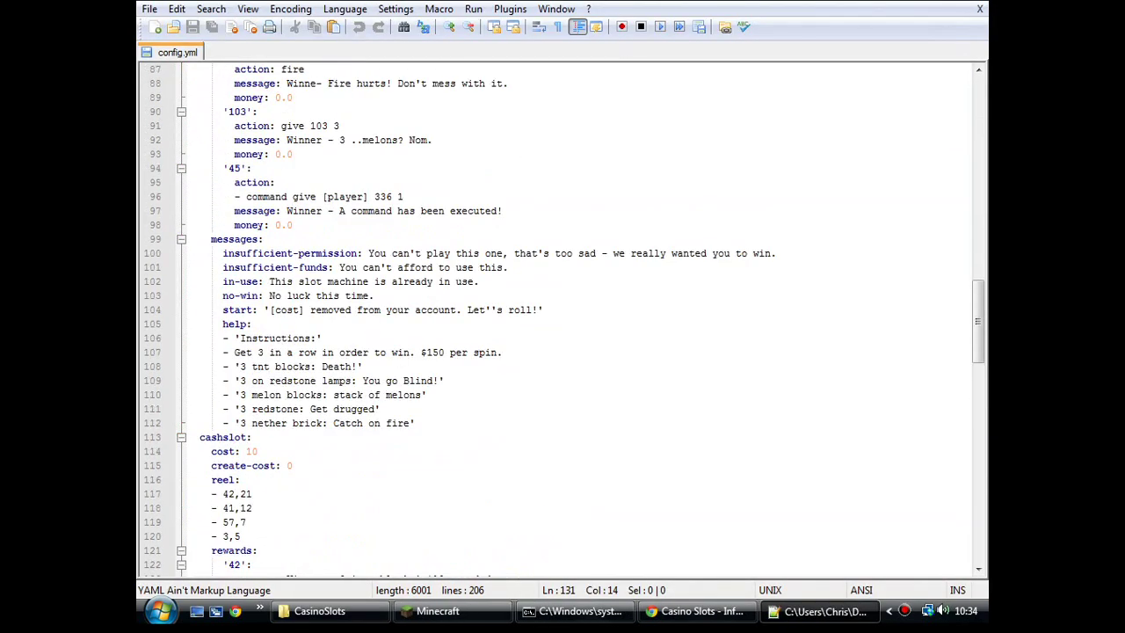
pyautogui.scroll(20, 562, 317)
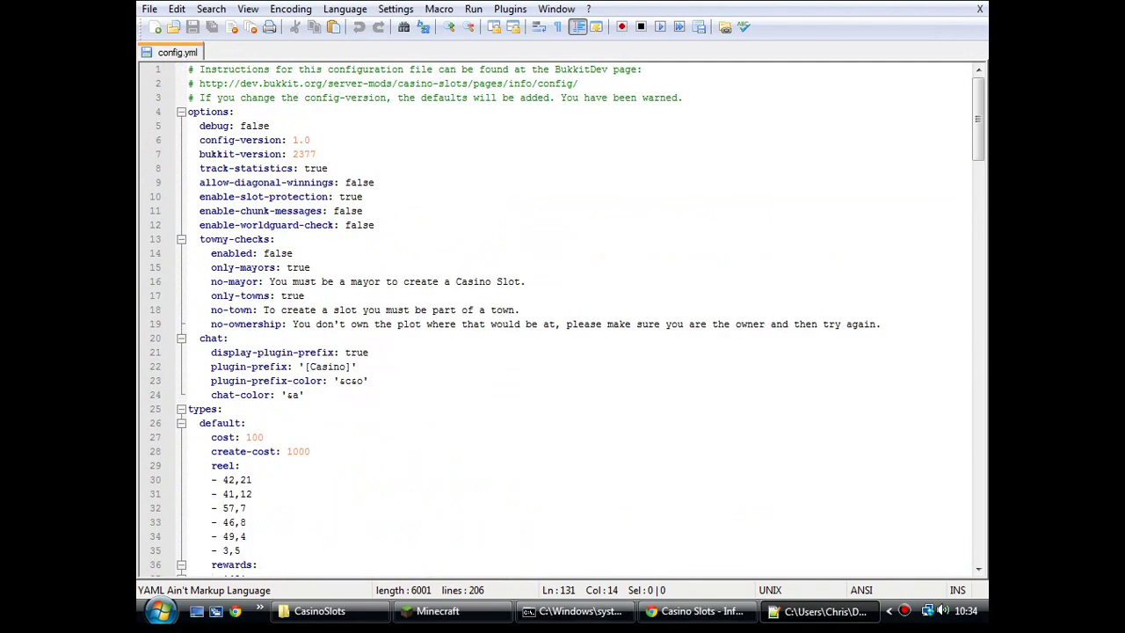
pyautogui.moveTo(376, 225); pyautogui.dragTo(311, 108)
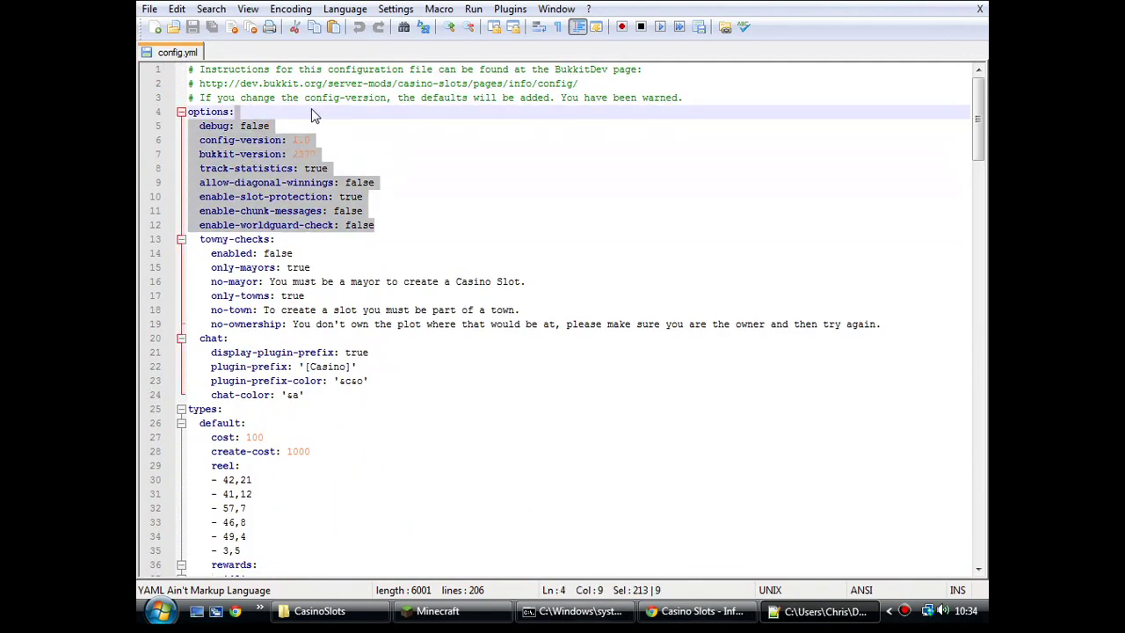
pyautogui.click(297, 124)
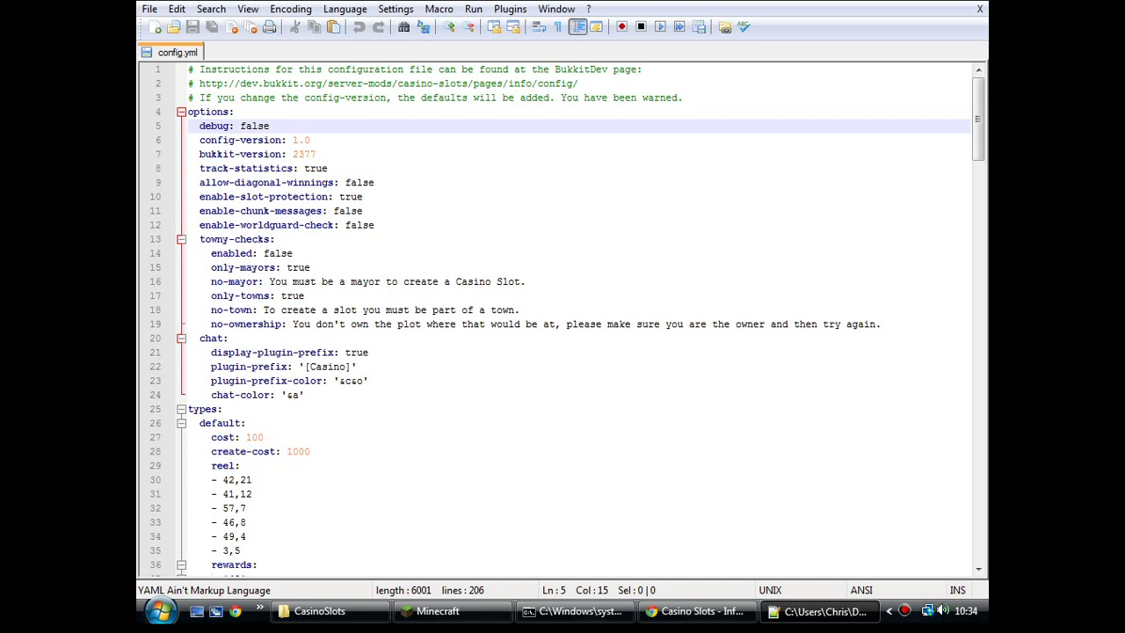
pyautogui.click(374, 182)
pyautogui.moveTo(375, 181); pyautogui.dragTo(188, 182)
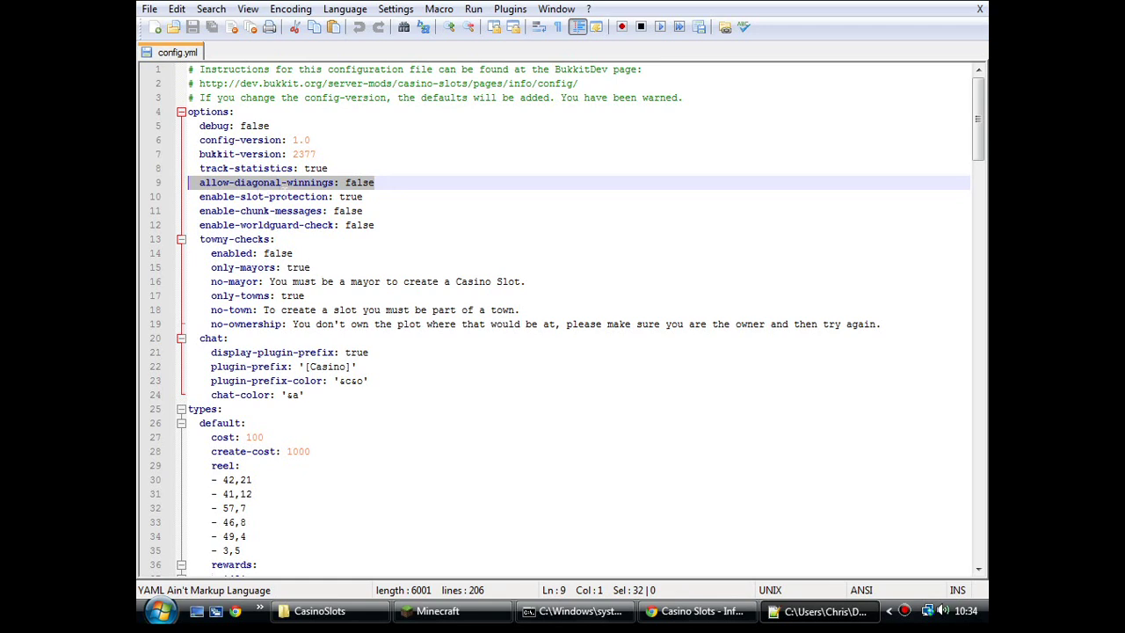
# Step: Examine the towny-checks settings, highlighting the whole section, the no-mayor message and the only-towns value
pyautogui.scroll(-1, 306, 192)
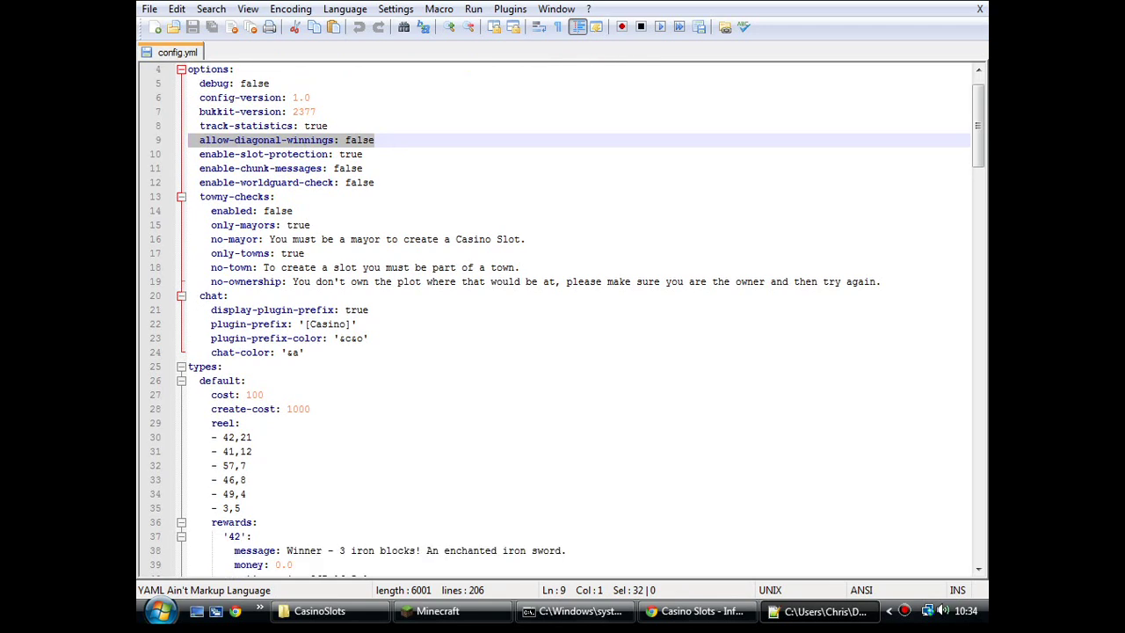
pyautogui.moveTo(881, 281); pyautogui.dragTo(305, 253)
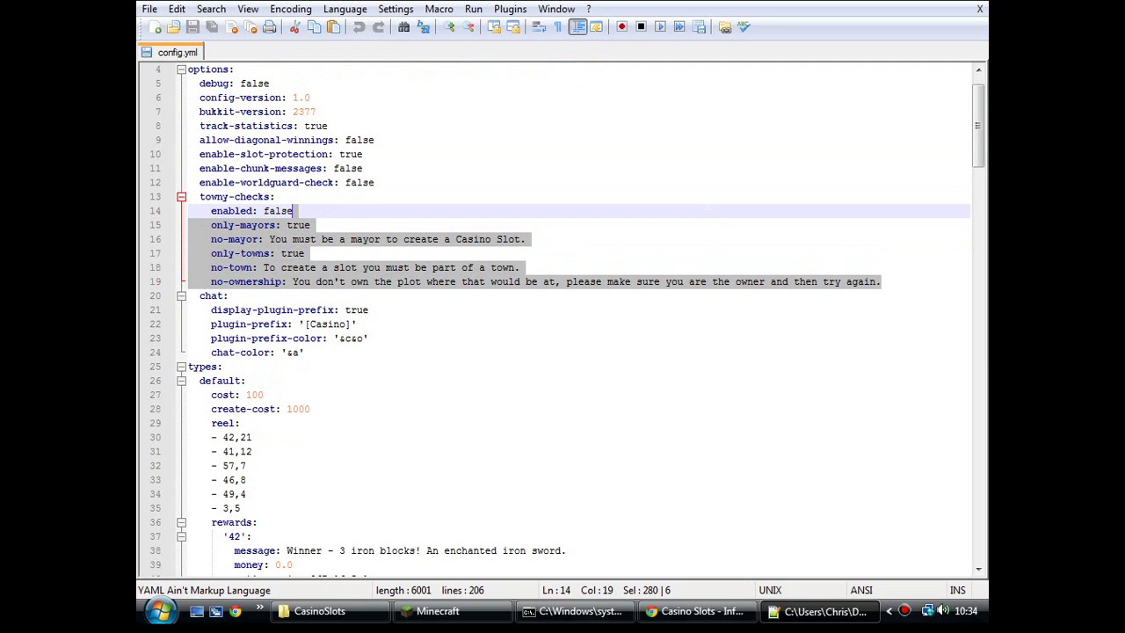
pyautogui.hotkey('shift', 'Up')
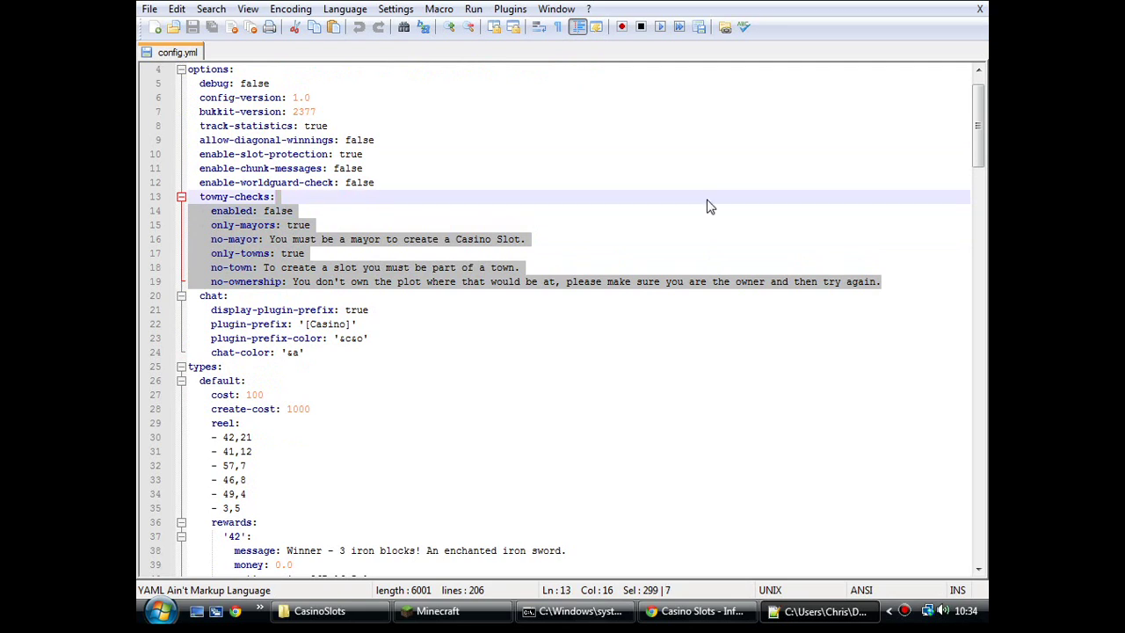
pyautogui.click(292, 211)
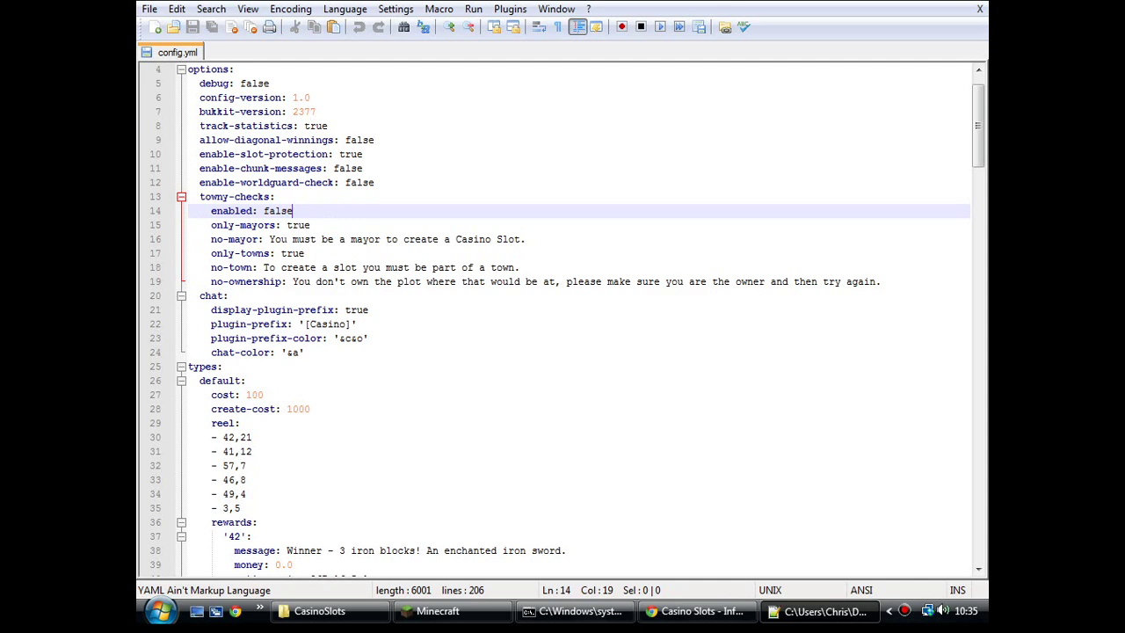
pyautogui.moveTo(281, 239); pyautogui.dragTo(526, 239)
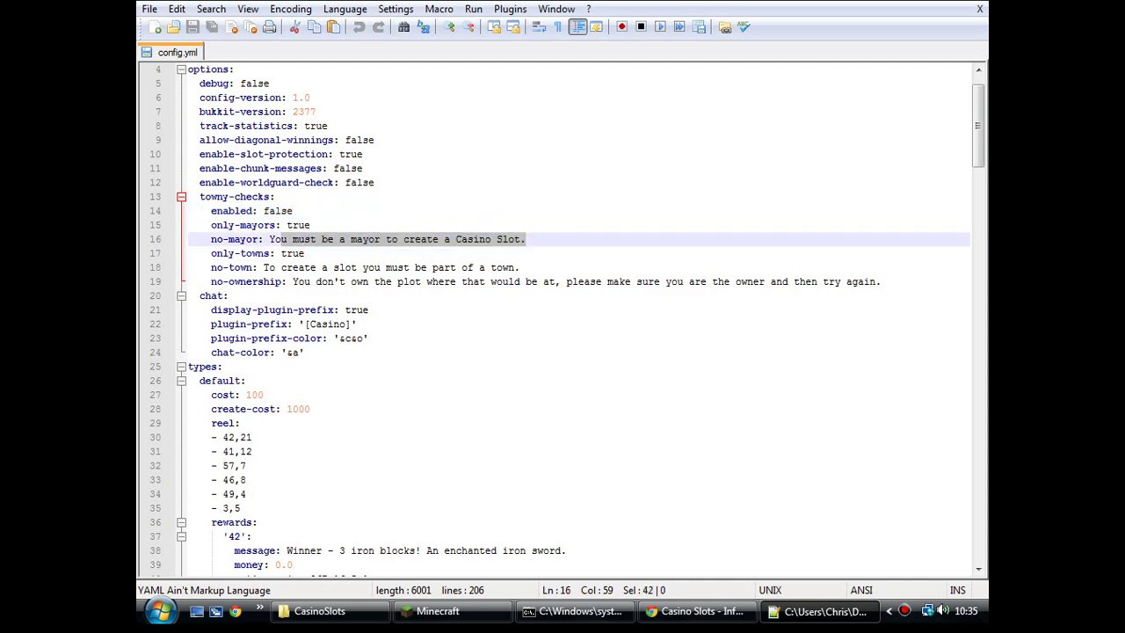
pyautogui.moveTo(305, 253); pyautogui.dragTo(277, 254)
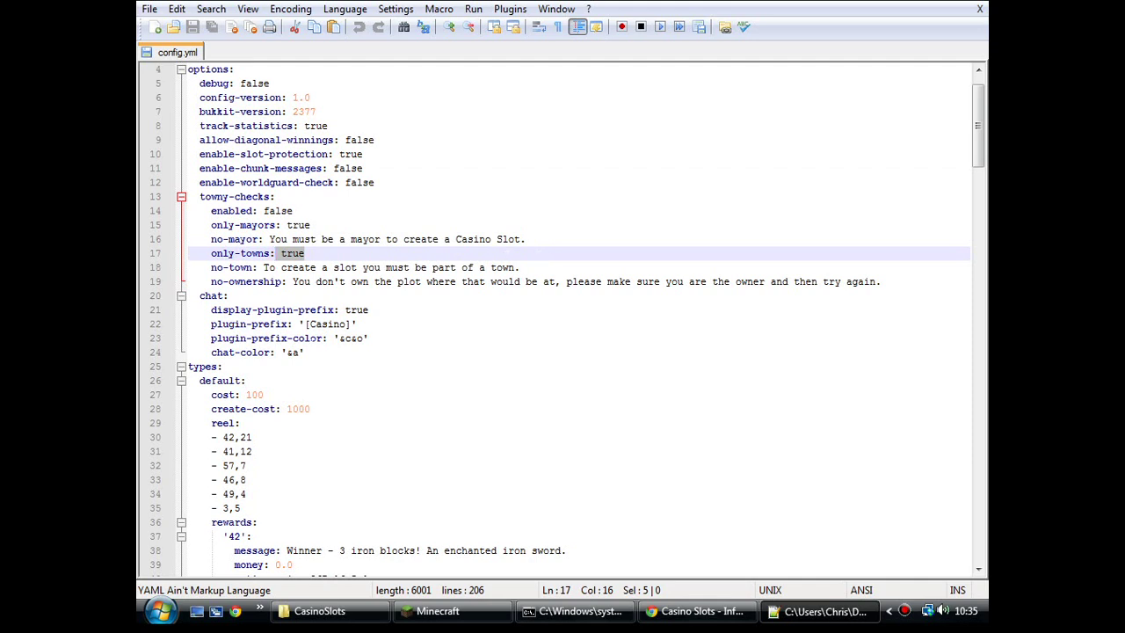
# Step: Examine the chat settings, highlighting the plugin-prefix value and the plugin-prefix-color and chat-color lines
pyautogui.moveTo(304, 351); pyautogui.dragTo(204, 309)
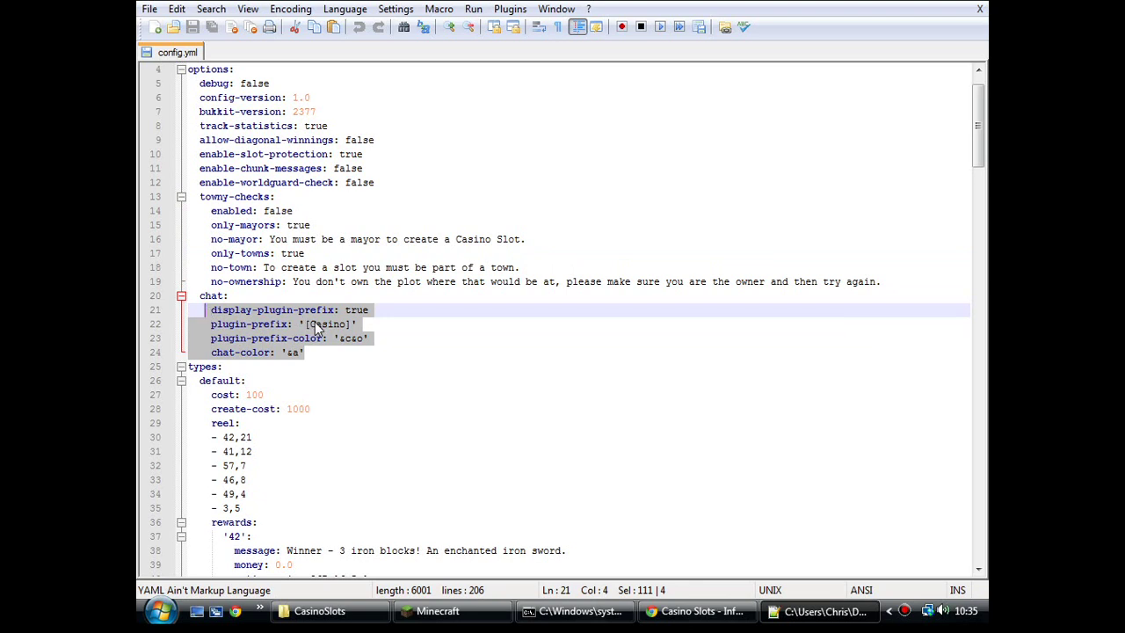
pyautogui.click(368, 309)
pyautogui.moveTo(211, 323); pyautogui.dragTo(286, 323)
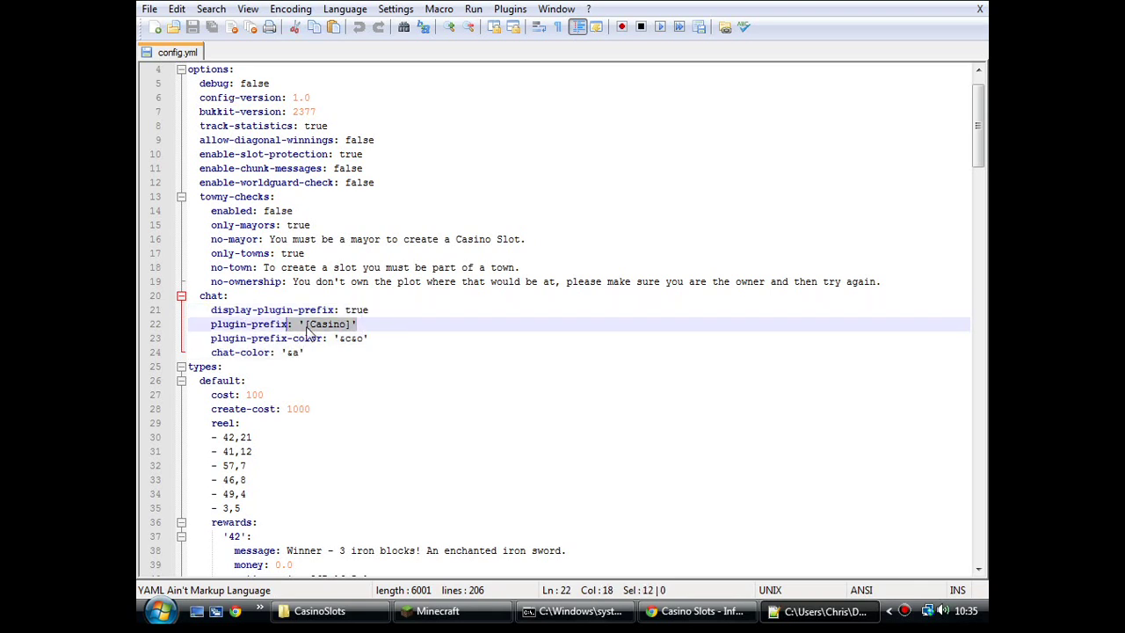
pyautogui.click(341, 351)
pyautogui.hotkey('shift', 'Up')
pyautogui.hotkey('shift', 'Home')
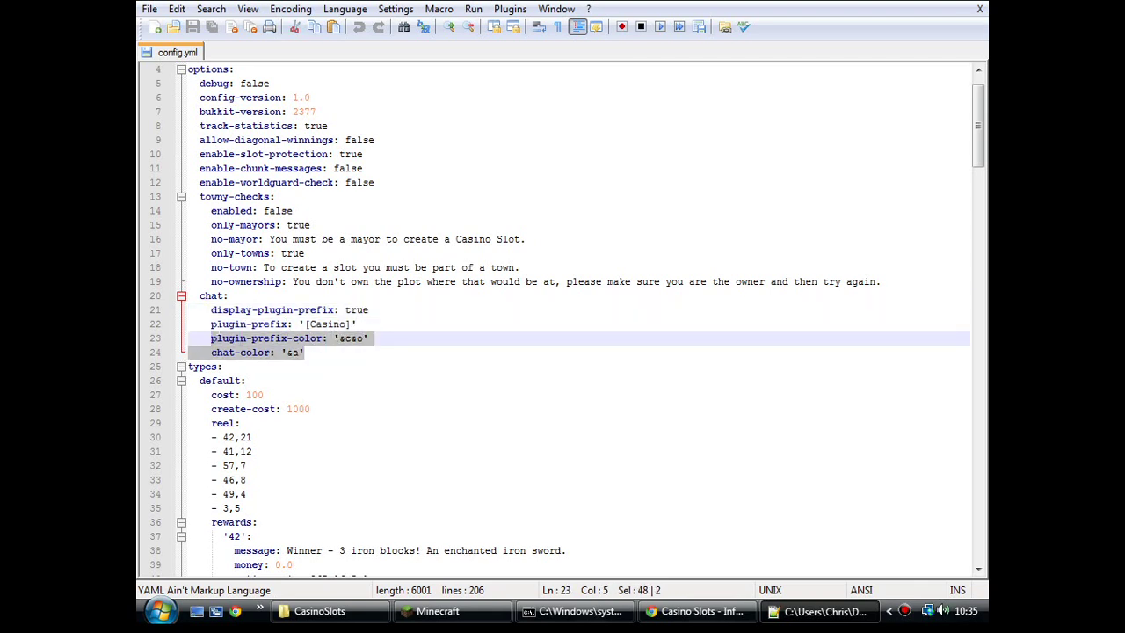
# Step: Highlight the whole default slot definition under types, from line 25 to the end of its help messages on line 63
pyautogui.scroll(-2, 563, 316)
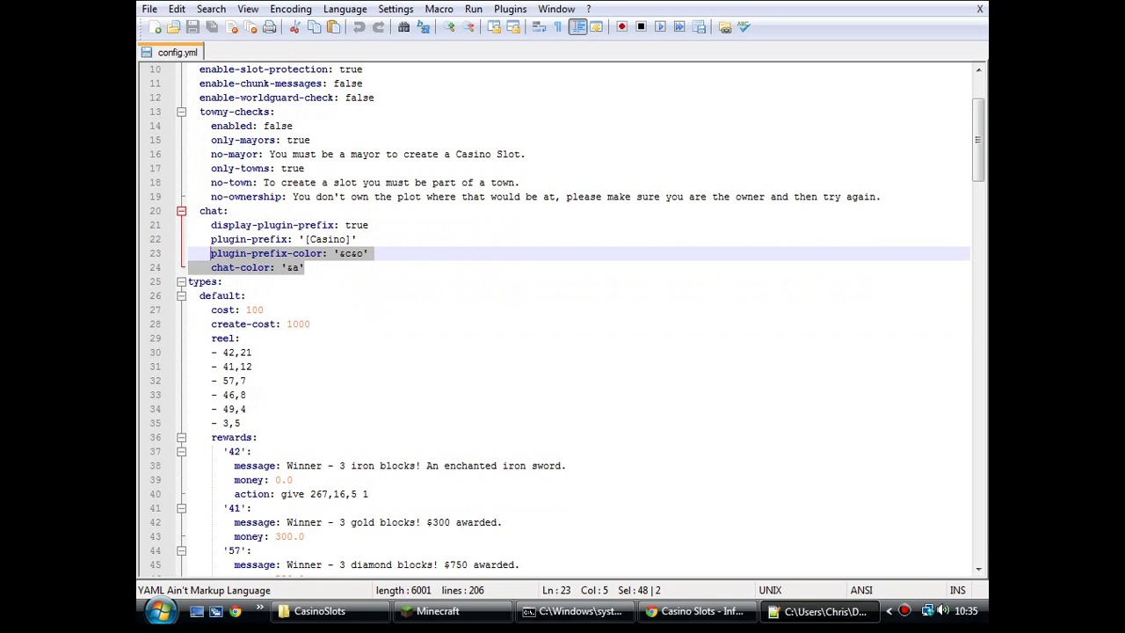
pyautogui.press('Down')
pyautogui.press('Down')
pyautogui.press('Right')
pyautogui.press('Right')
pyautogui.hotkey('shift', 'Down')
pyautogui.hotkey('shift', 'Down')
pyautogui.hotkey('shift', 'Down')
pyautogui.hotkey('shift', 'Down')
pyautogui.hotkey('shift', 'Down')
pyautogui.hotkey('shift', 'Down')
pyautogui.hotkey('shift', 'Down')
pyautogui.hotkey('shift', 'Down')
pyautogui.hotkey('shift', 'Down')
pyautogui.hotkey('shift', 'Down')
pyautogui.hotkey('shift', 'Down')
pyautogui.hotkey('shift', 'Down')
pyautogui.hotkey('shift', 'Down')
pyautogui.hotkey('shift', 'Down')
pyautogui.hotkey('shift', 'Down')
pyautogui.hotkey('shift', 'Down')
pyautogui.hotkey('shift', 'Down')
pyautogui.hotkey('shift', 'Down')
pyautogui.hotkey('shift', 'Down')
pyautogui.hotkey('shift', 'Down')
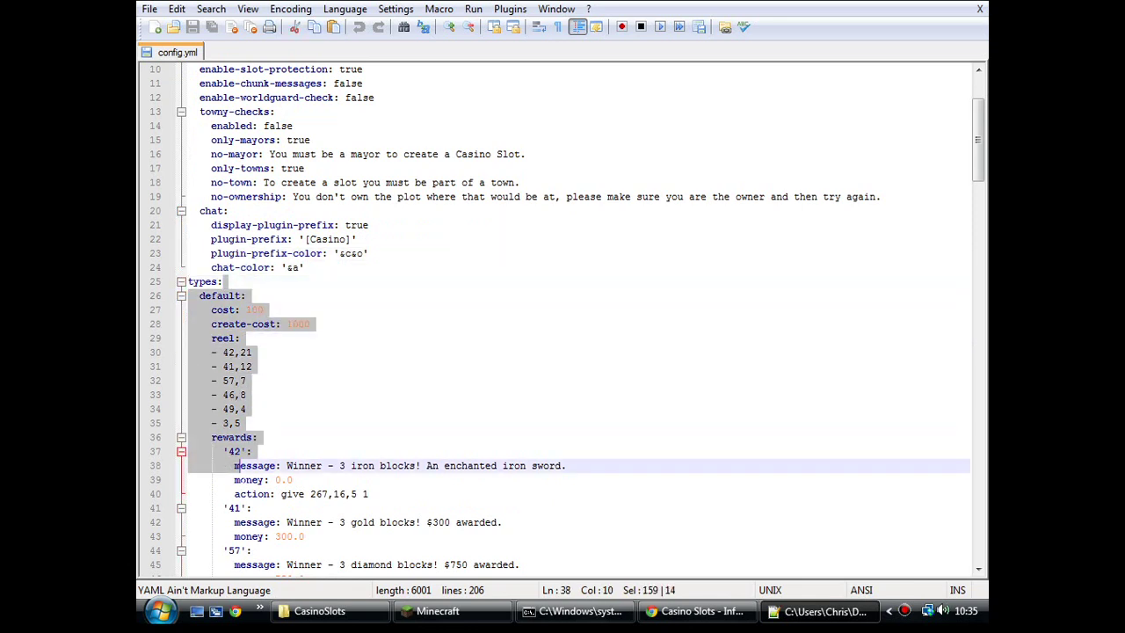
pyautogui.hotkey('shift', 'Down')
pyautogui.hotkey('shift', 'Down')
pyautogui.hotkey('shift', 'End')
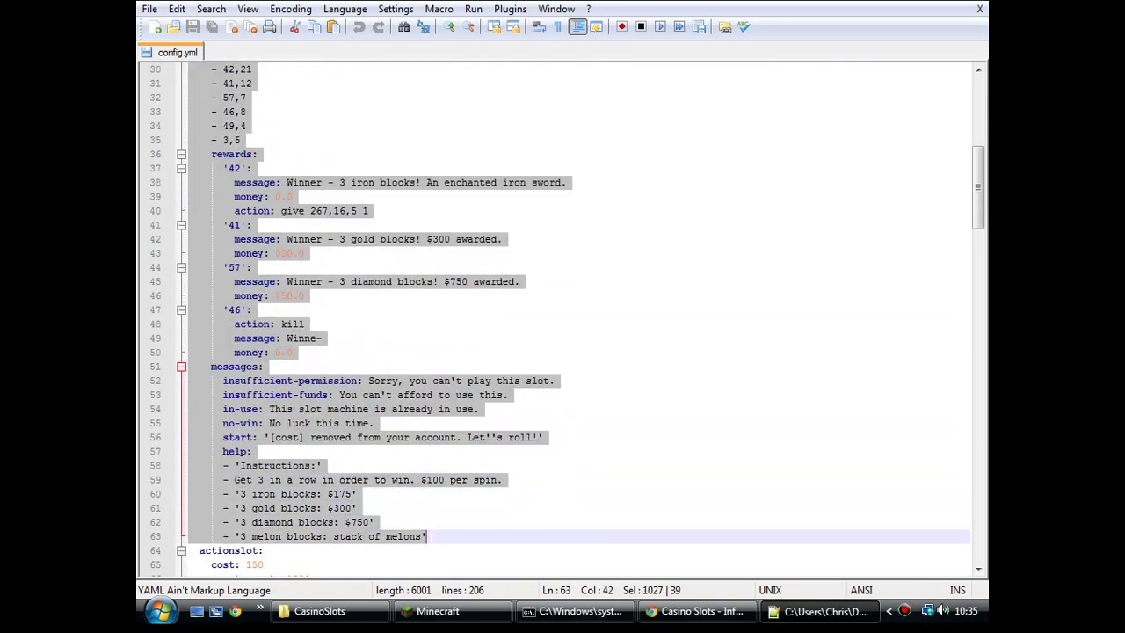
# Step: Highlight the default slot's cost line and its create-cost line in turn
pyautogui.scroll(4, 292, 346)
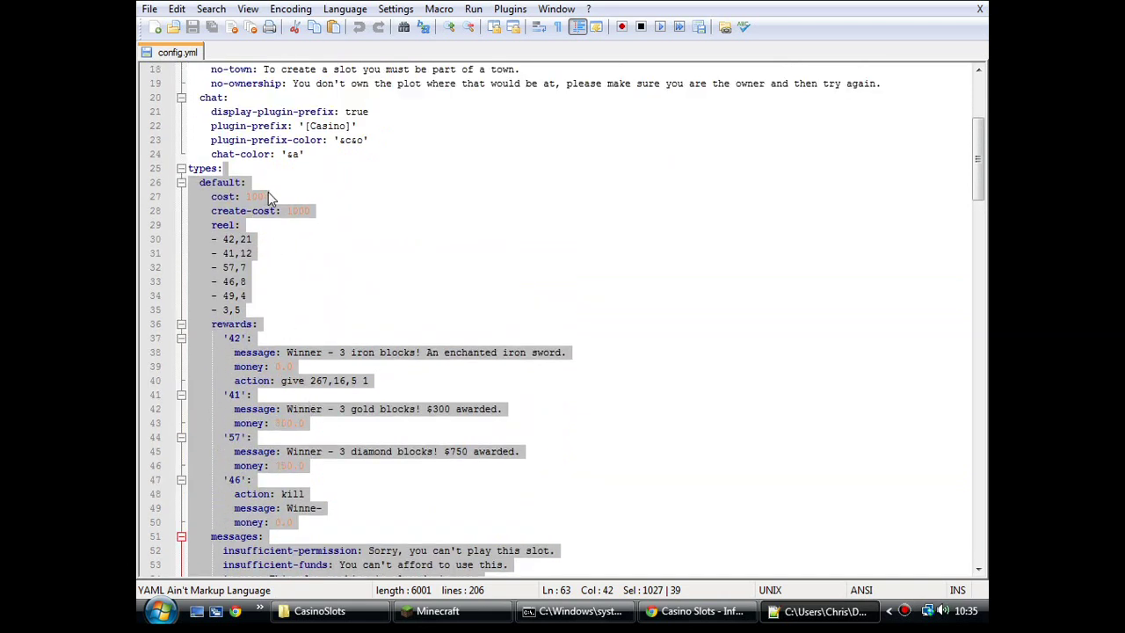
pyautogui.moveTo(268, 191); pyautogui.dragTo(167, 207)
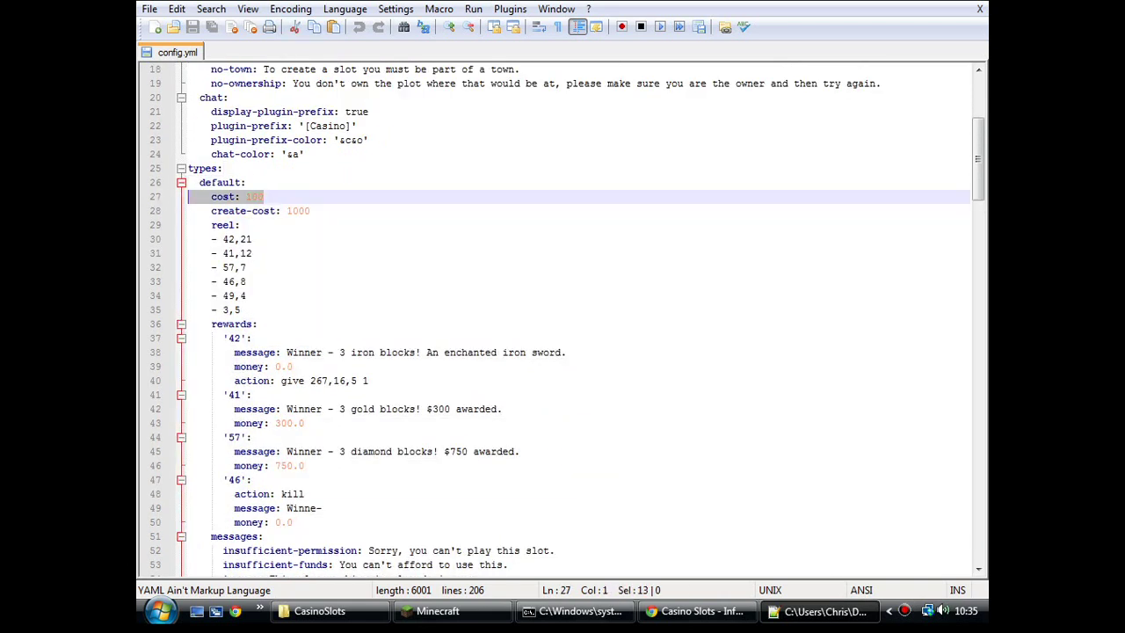
pyautogui.moveTo(309, 210); pyautogui.dragTo(186, 212)
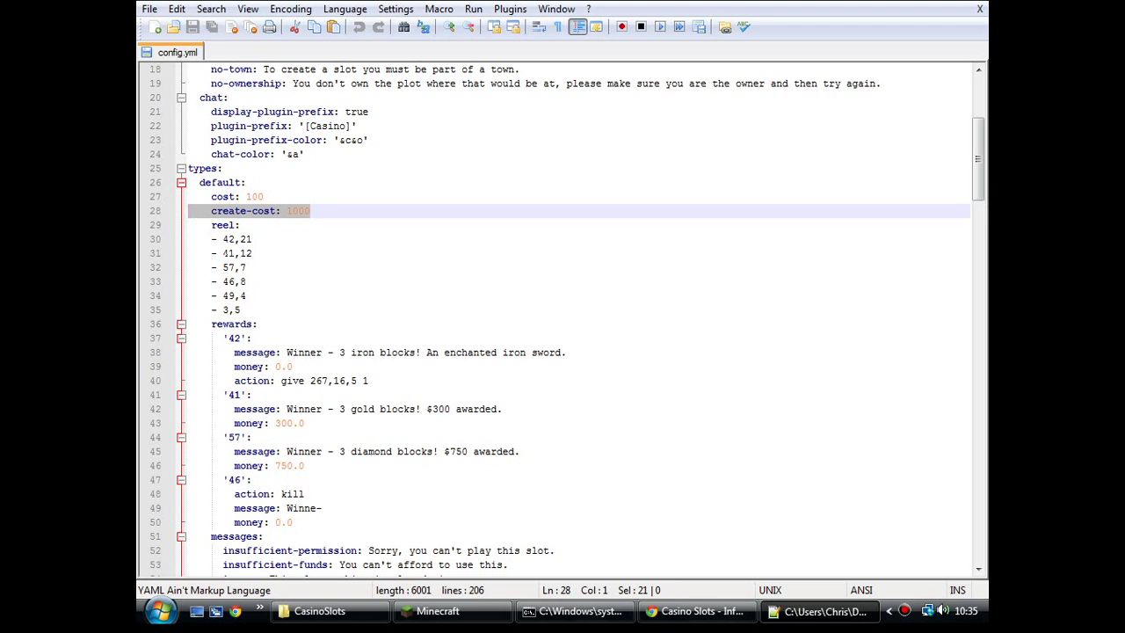
# Step: Highlight the block ID 42 and the number 21 after it in the default slot's first reel entry
pyautogui.doubleClick(230, 239)
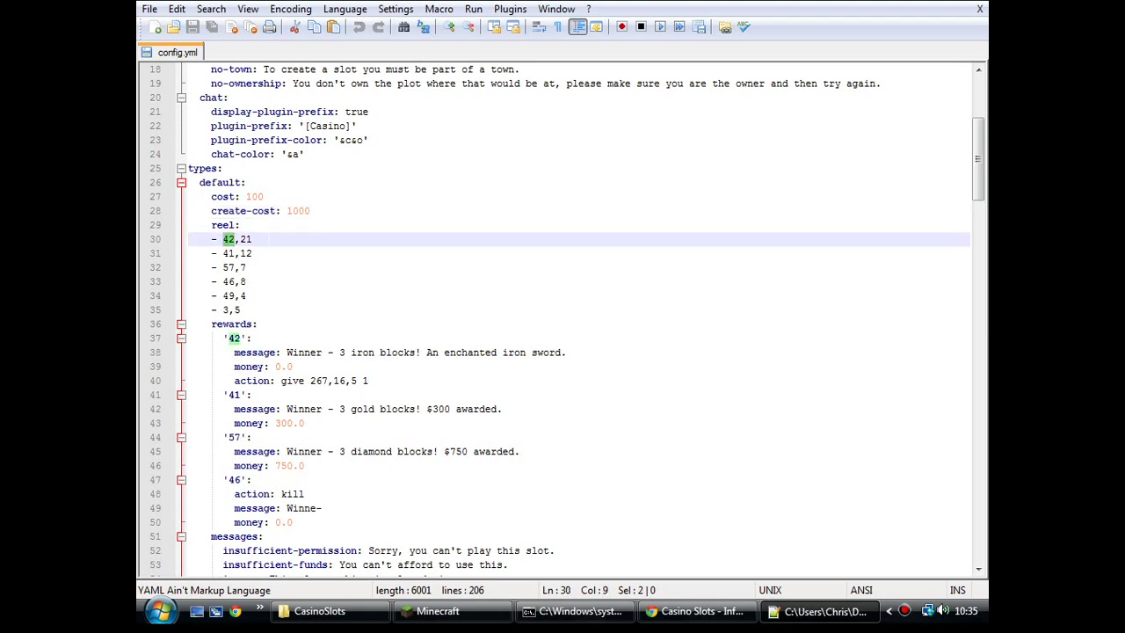
pyautogui.press('Right')
pyautogui.press('Right')
pyautogui.hotkey('shift', 'Right')
pyautogui.hotkey('shift', 'Right')
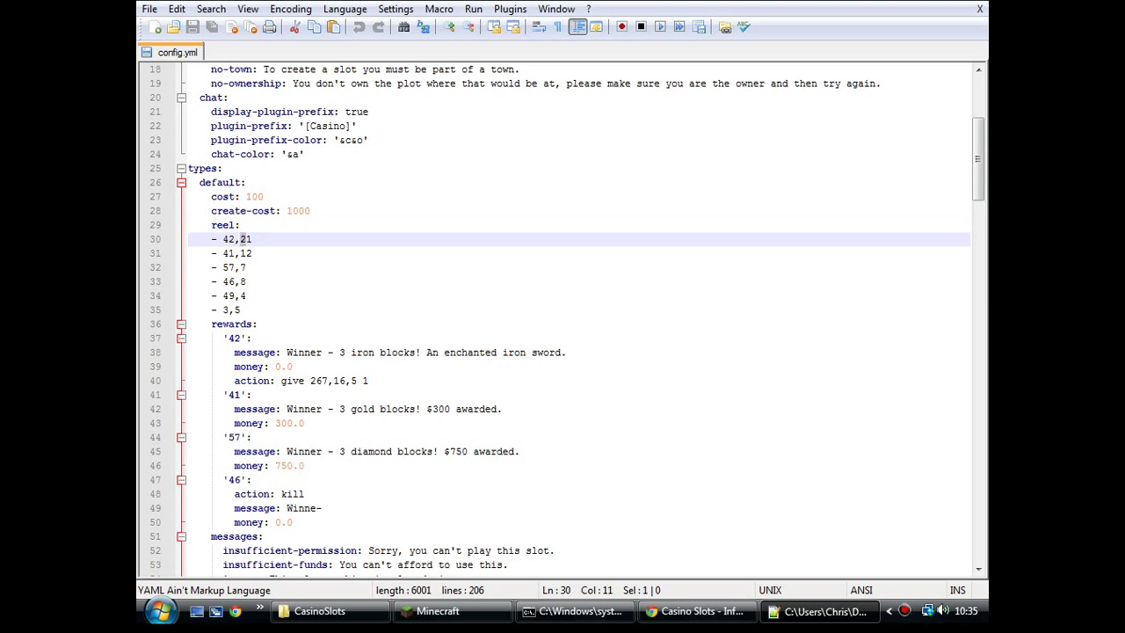
pyautogui.click(253, 239)
pyautogui.moveTo(252, 239); pyautogui.dragTo(240, 239)
# Step: Highlight the message, money and action lines of the '42' reward and examine the default slot's rewards
pyautogui.scroll(-1, 568, 317)
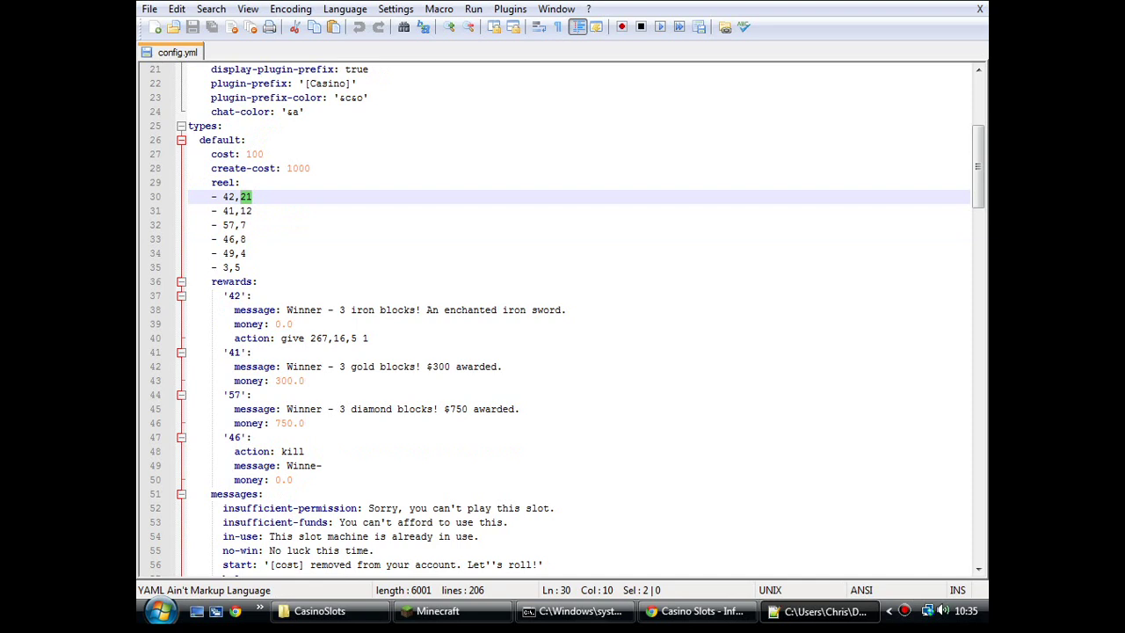
pyautogui.moveTo(369, 338); pyautogui.dragTo(254, 296)
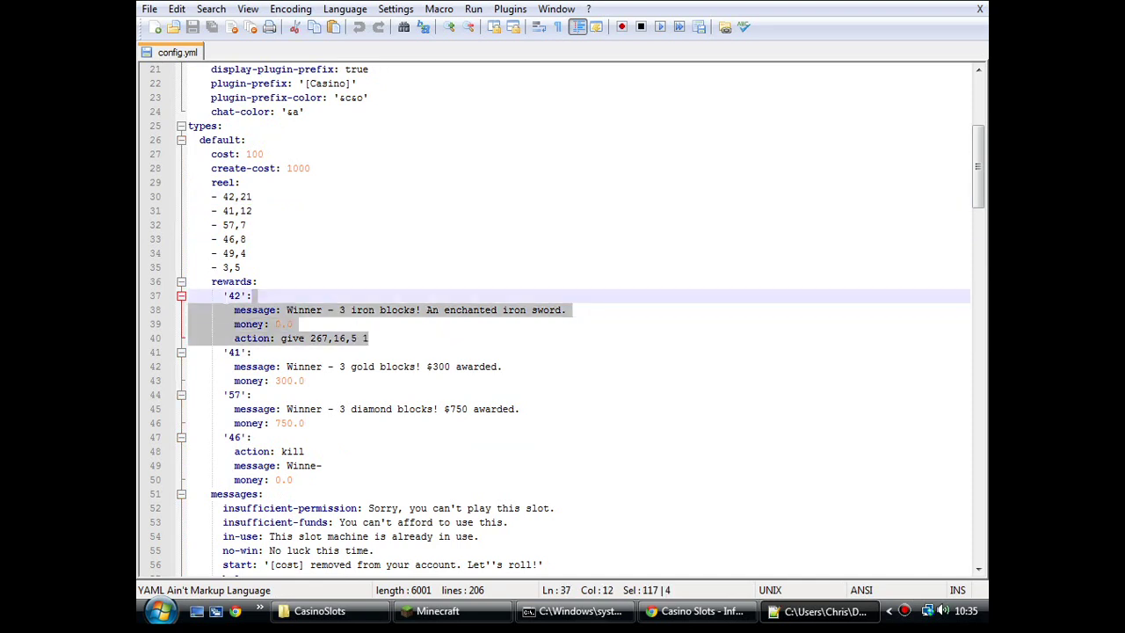
pyautogui.click(332, 311)
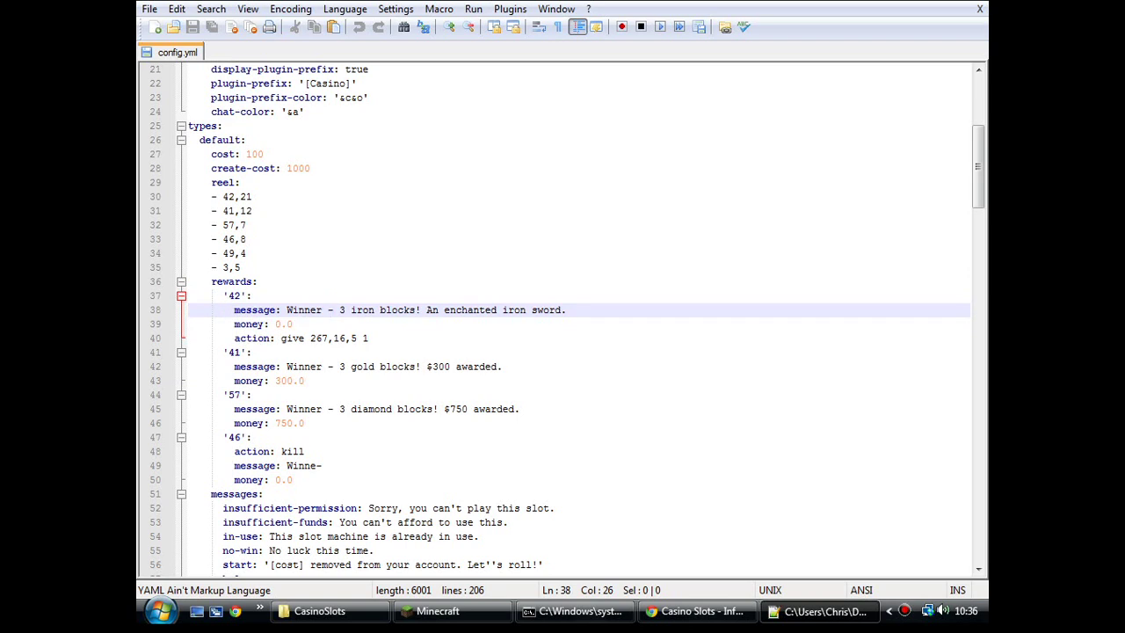
pyautogui.scroll(-1, 332, 311)
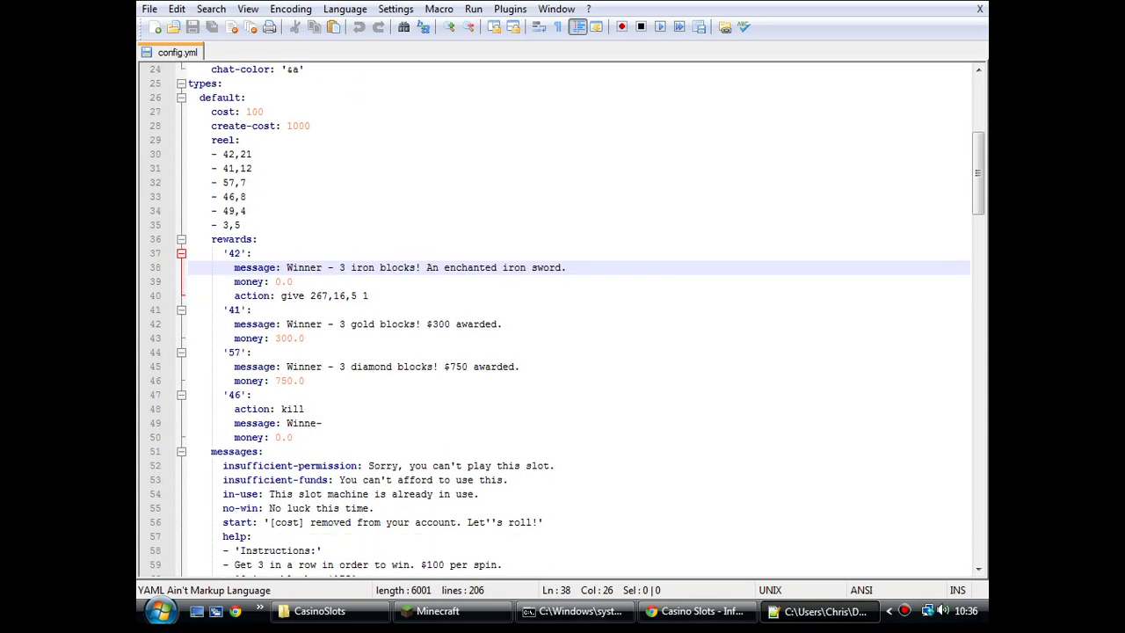
# Step: Highlight the money line of the default slot's '41' reward and that of its '57' reward in turn
pyautogui.moveTo(304, 338); pyautogui.dragTo(193, 338)
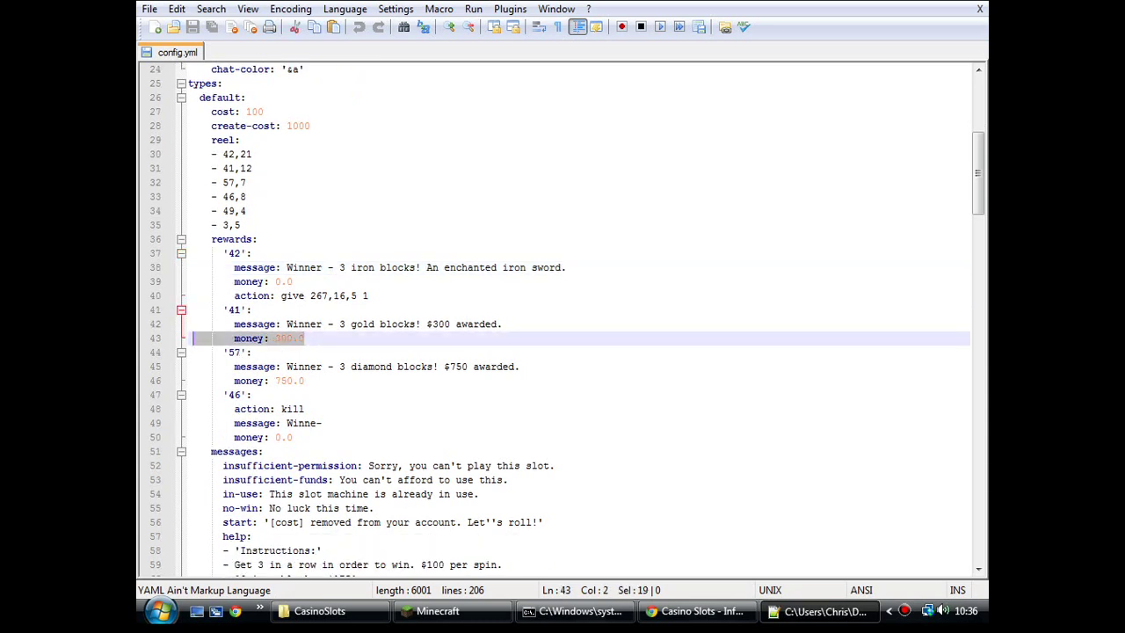
pyautogui.moveTo(304, 381); pyautogui.dragTo(188, 380)
pyautogui.scroll(-1, 188, 380)
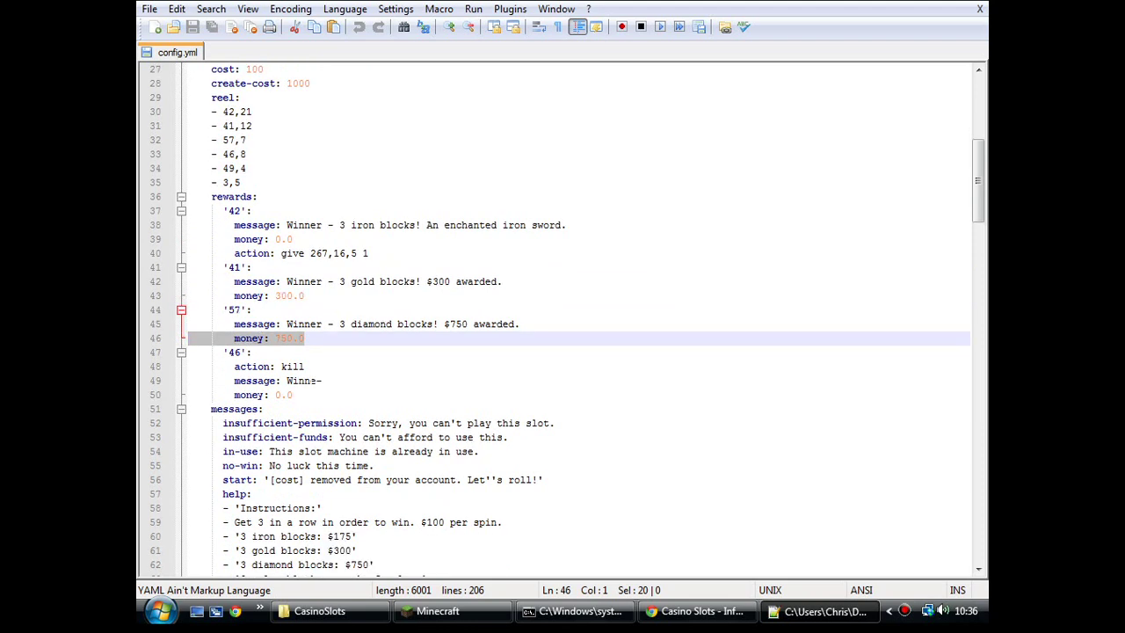
# Step: Highlight the default slot's help lines 58 to 63, then its other messages from insufficient-permission to start
pyautogui.scroll(-2, 567, 321)
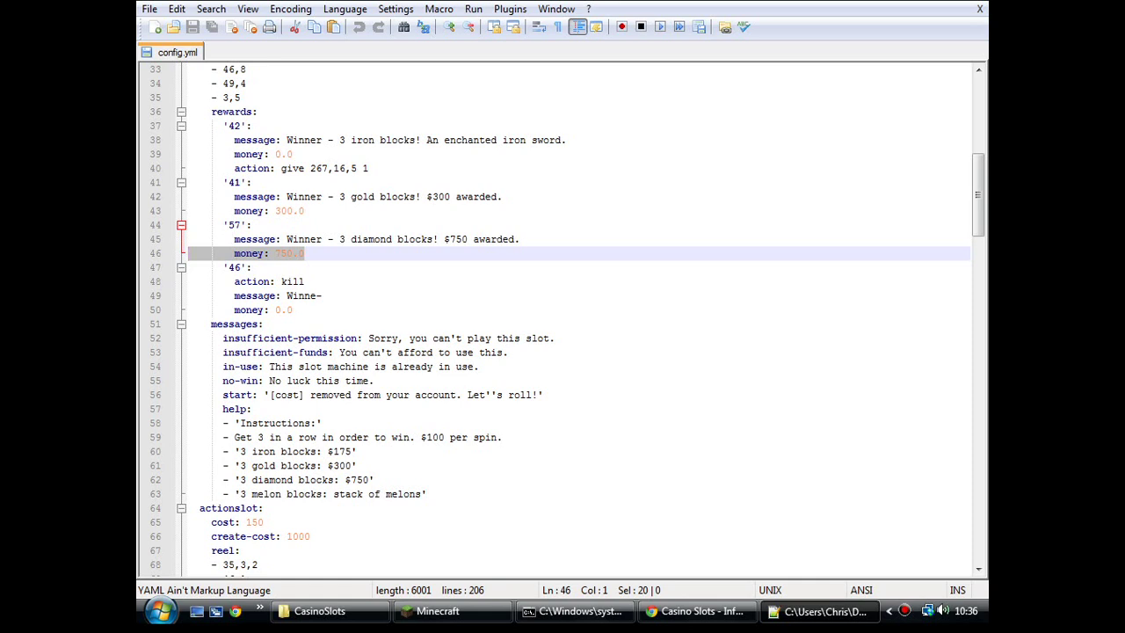
pyautogui.moveTo(427, 494); pyautogui.dragTo(303, 413)
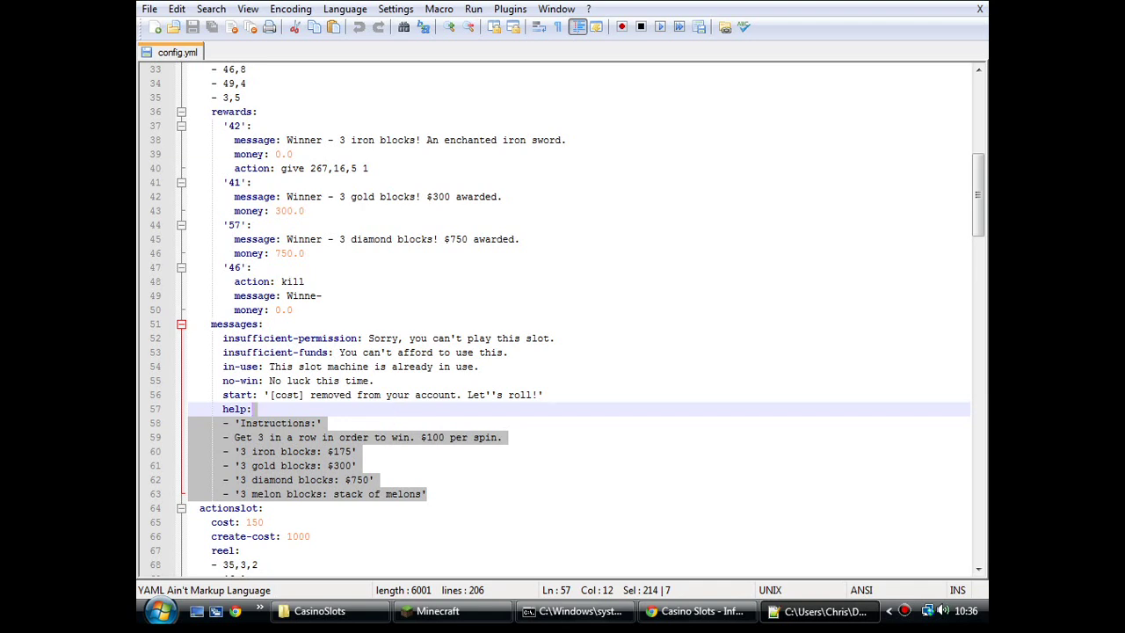
pyautogui.moveTo(562, 394); pyautogui.dragTo(263, 324)
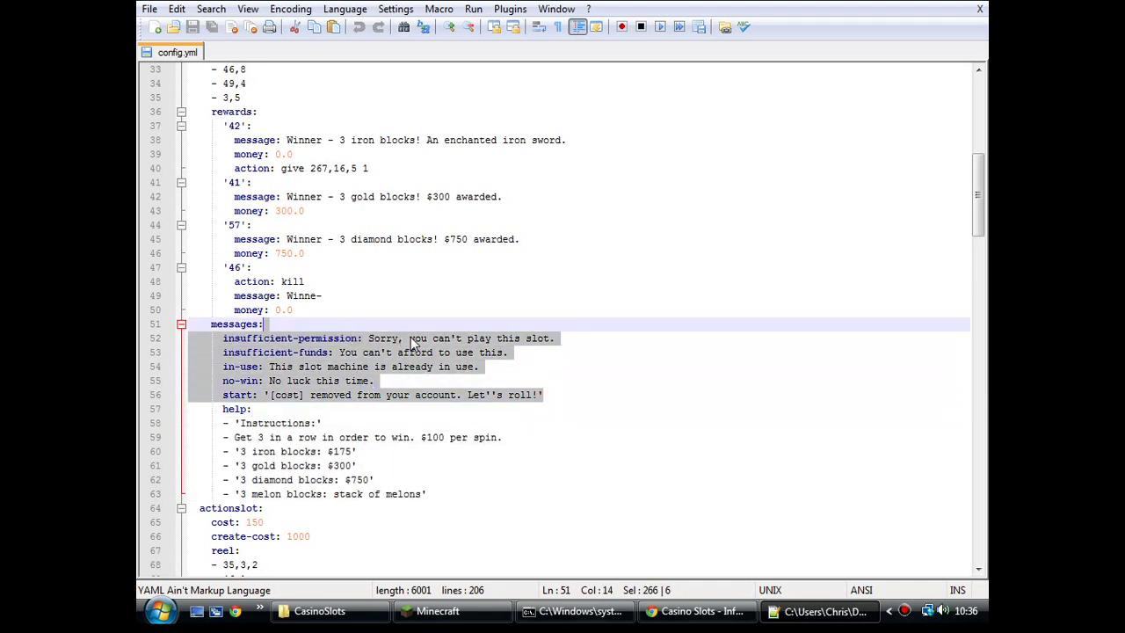
# Step: Highlight part of the default slot's insufficient-permission, insufficient-funds and in-use message texts in turn
pyautogui.click(411, 341)
pyautogui.moveTo(386, 338); pyautogui.dragTo(496, 338)
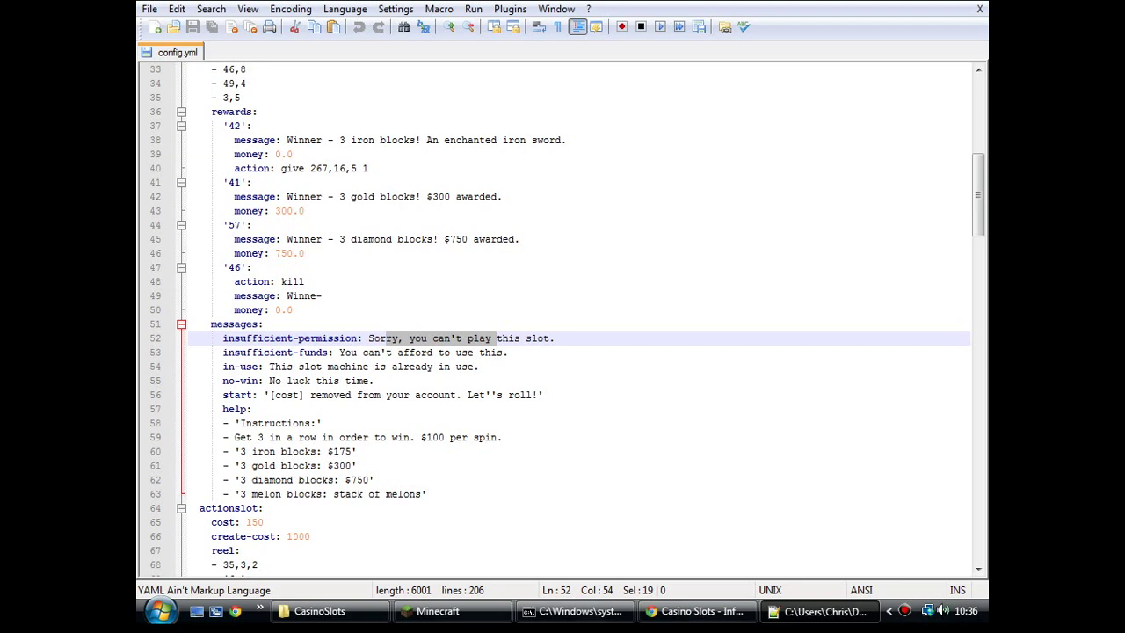
pyautogui.moveTo(362, 353); pyautogui.dragTo(439, 352)
pyautogui.moveTo(281, 366); pyautogui.dragTo(374, 366)
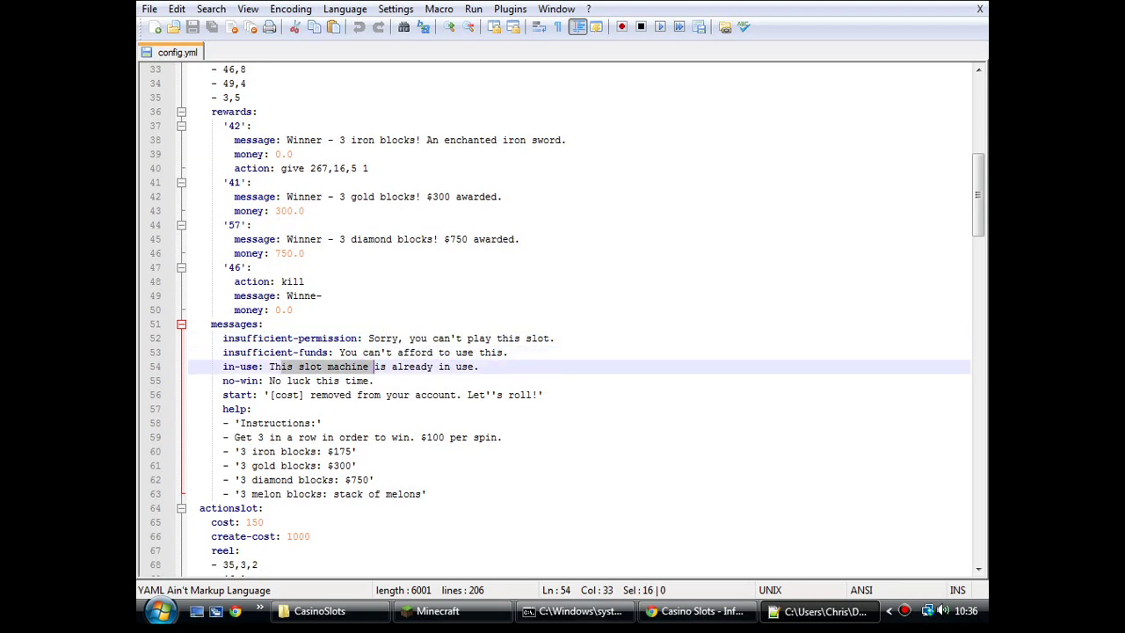
# Step: Select the default slot's heading on line 26 and the actionslot heading on line 64 to show where each slot type begins
pyautogui.scroll(-3, 562, 316)
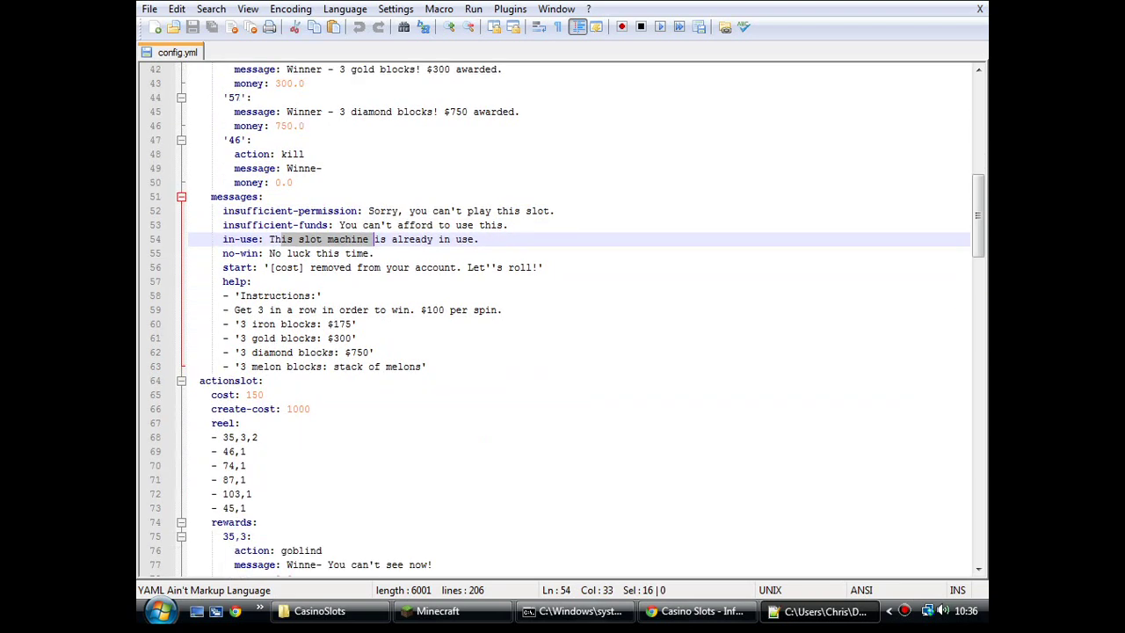
pyautogui.scroll(6, 562, 316)
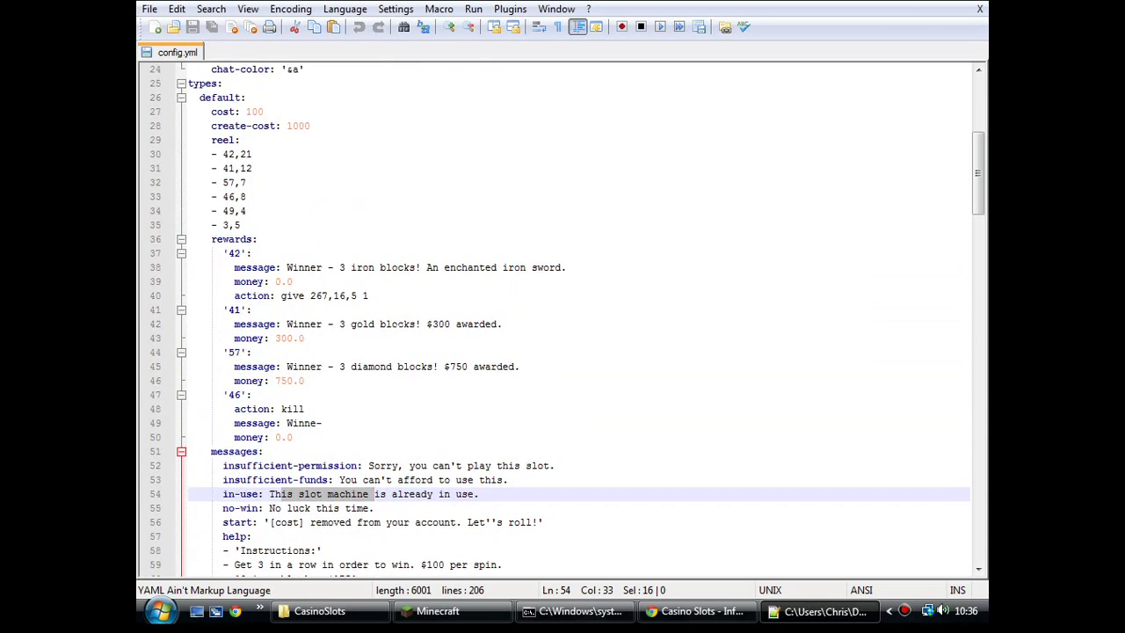
pyautogui.scroll(-2, 562, 316)
pyautogui.scroll(3, 562, 316)
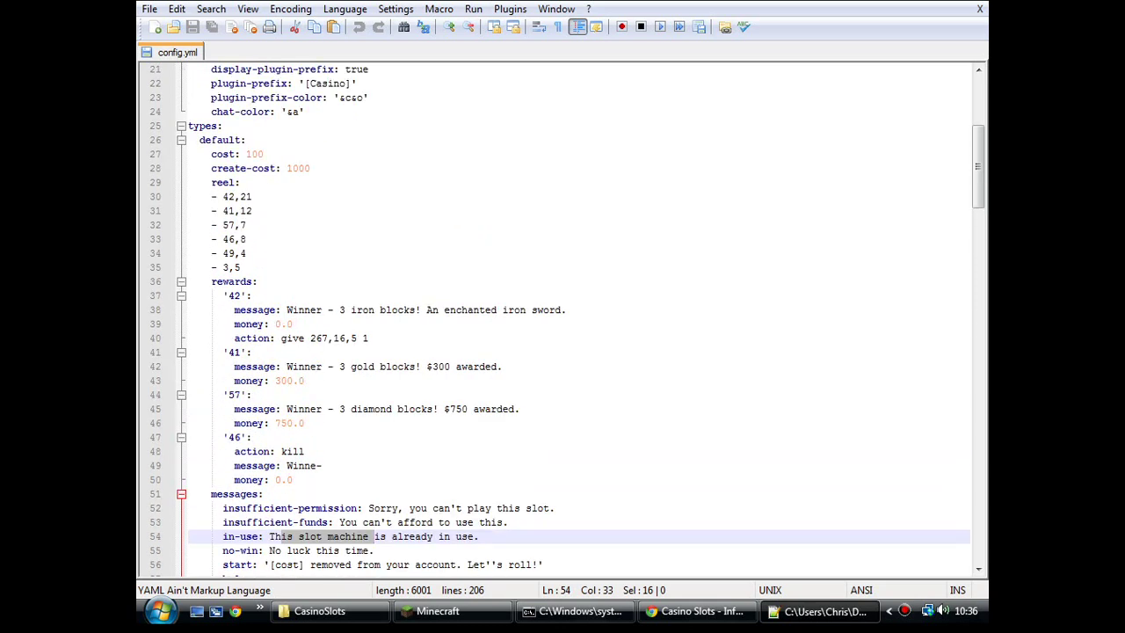
pyautogui.click(160, 140)
pyautogui.scroll(-9, 562, 317)
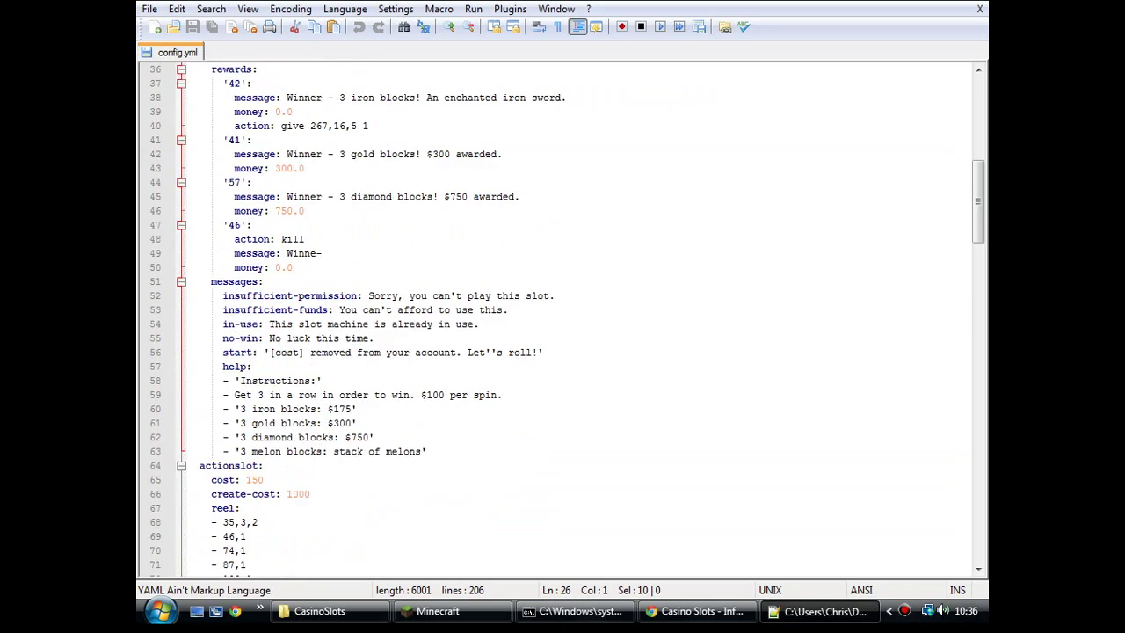
pyautogui.click(165, 282)
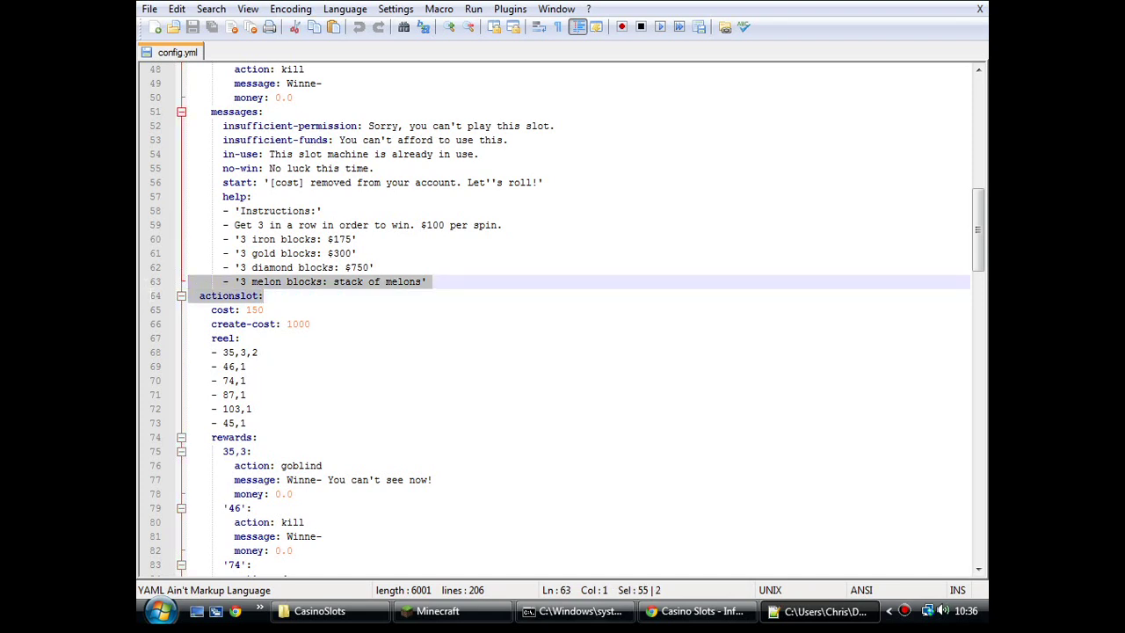
pyautogui.click(165, 297)
# Step: Highlight the four reel entries of the cashslot type, lines 117 to 120
pyautogui.scroll(-13, 170, 307)
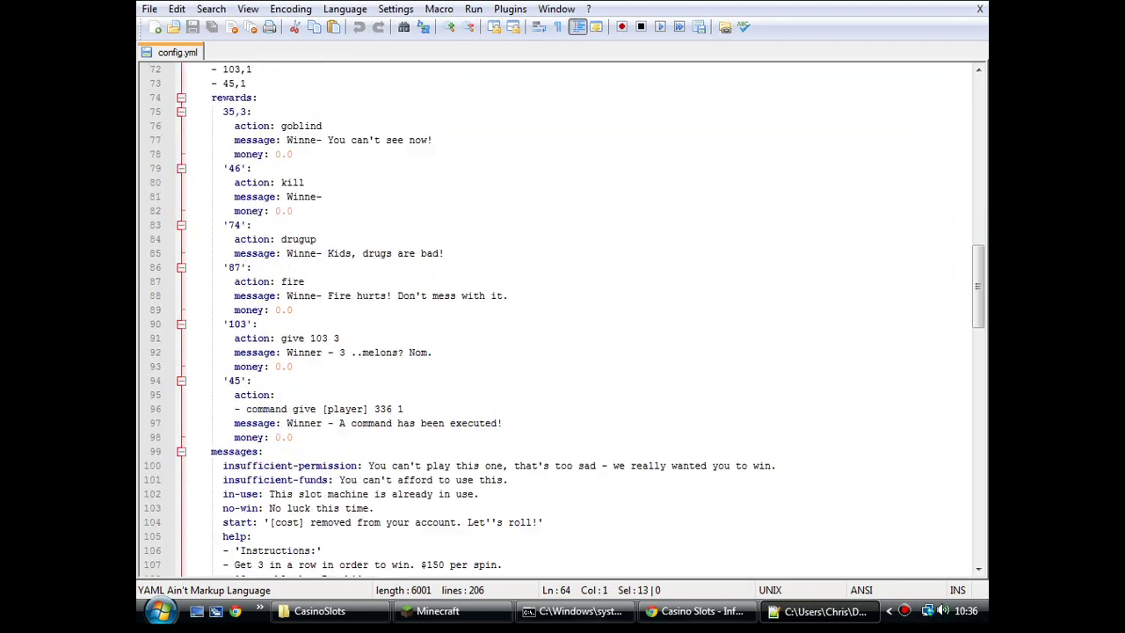
pyautogui.scroll(-2, 563, 316)
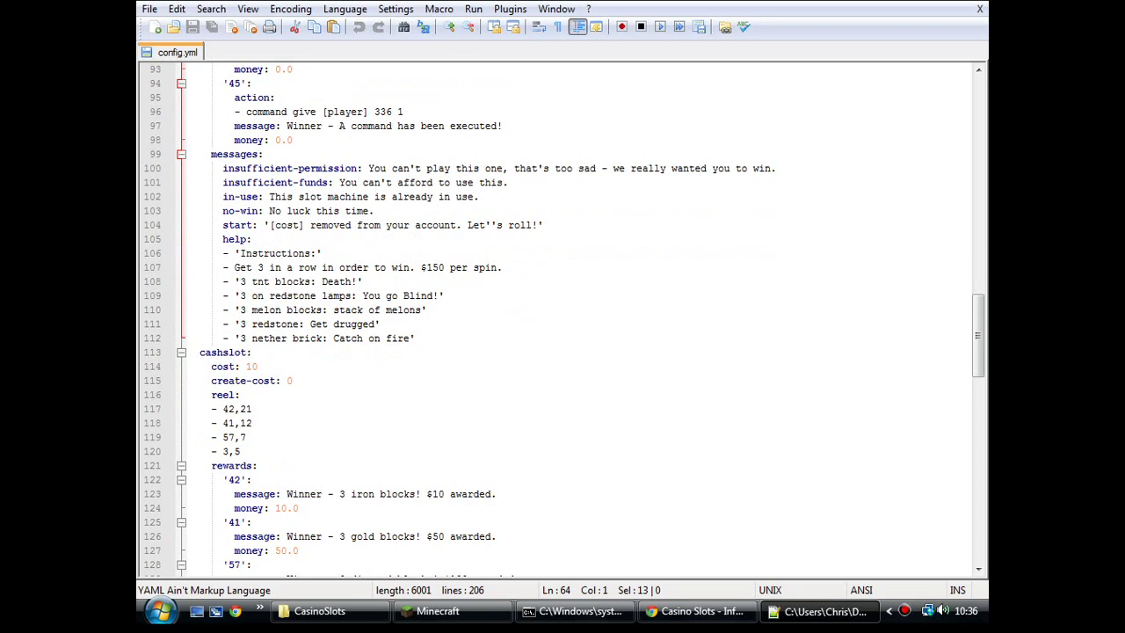
pyautogui.scroll(-8, 563, 317)
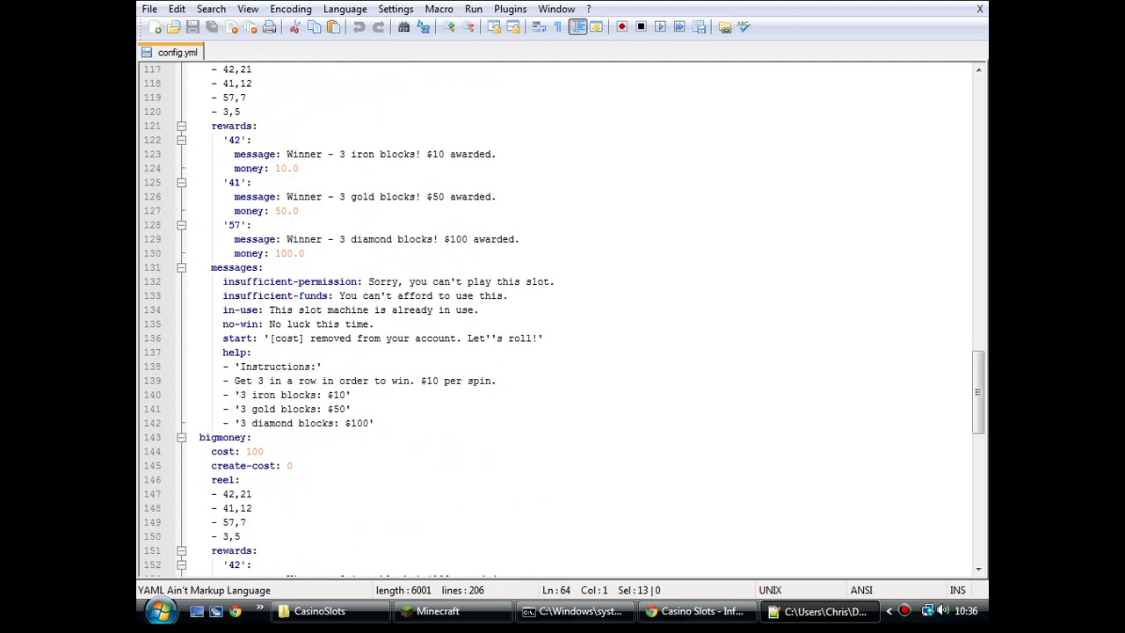
pyautogui.scroll(10, 562, 316)
pyautogui.scroll(-5, 563, 316)
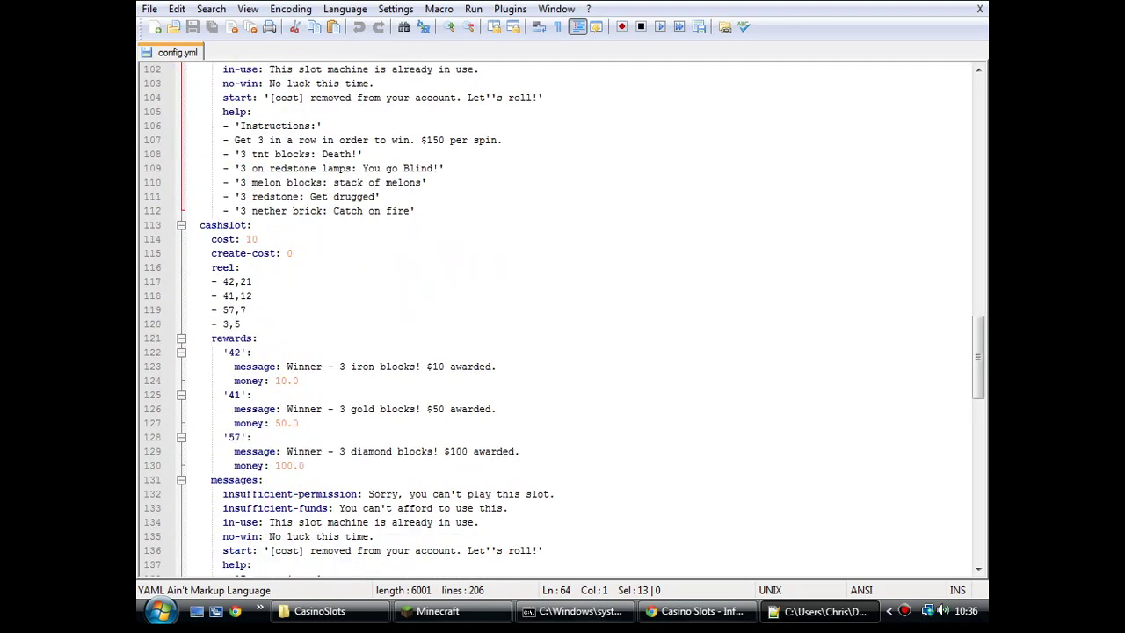
pyautogui.moveTo(241, 324); pyautogui.dragTo(246, 281)
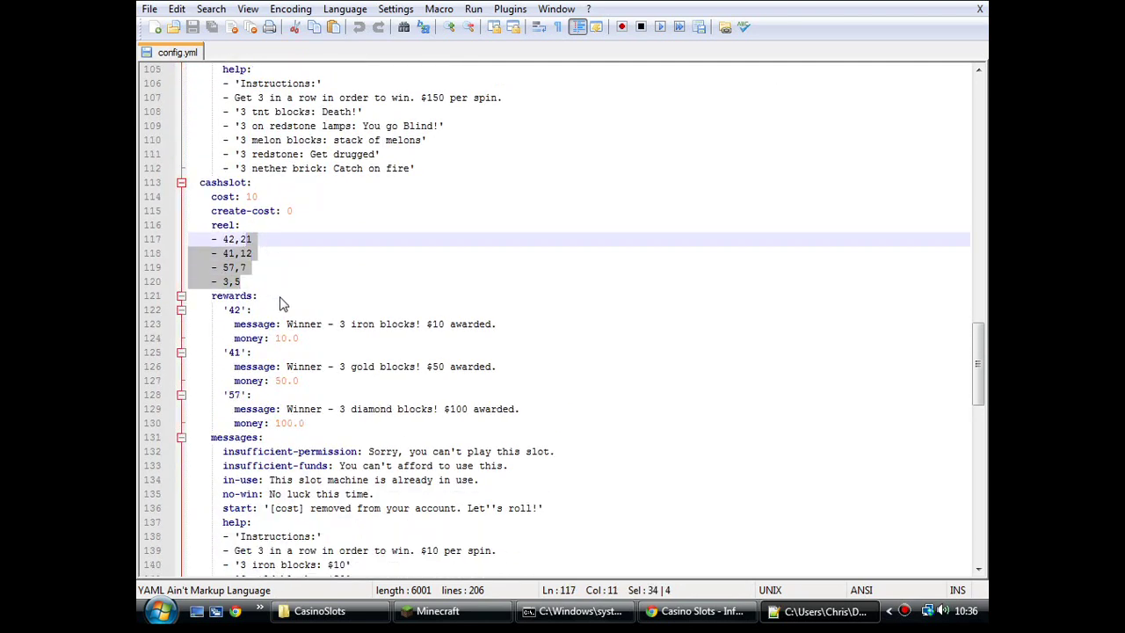
pyautogui.scroll(-1, 281, 301)
pyautogui.scroll(-1, 255, 228)
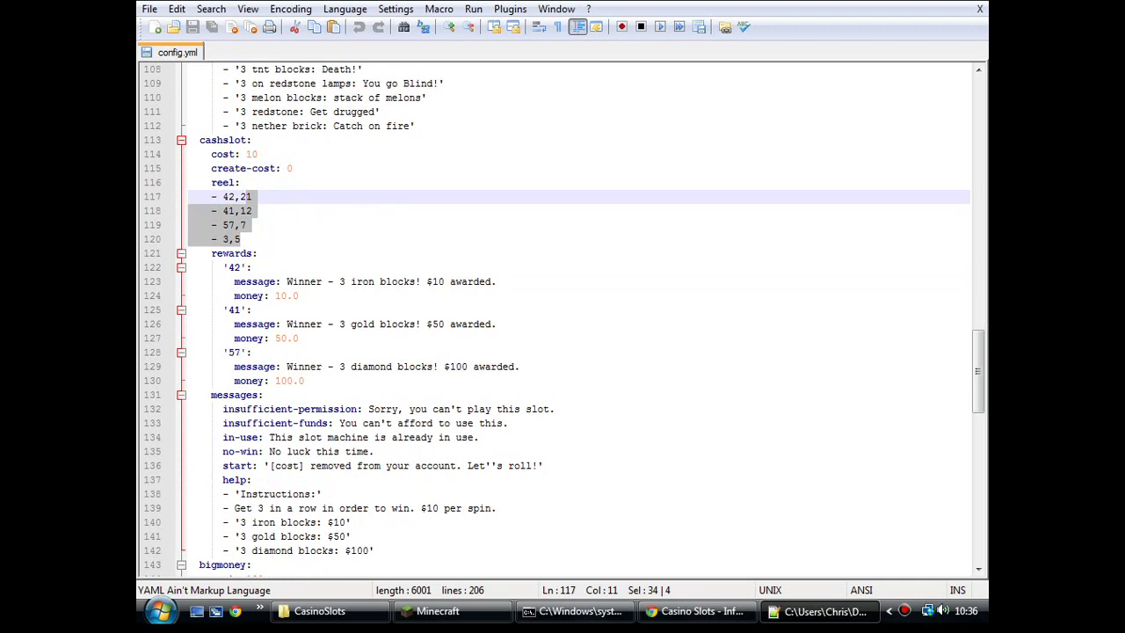
# Step: Point out the cashslot's cost value and the message lines of its '42', '41' and '57' rewards with the text cursor
pyautogui.click(251, 154)
pyautogui.click(496, 281)
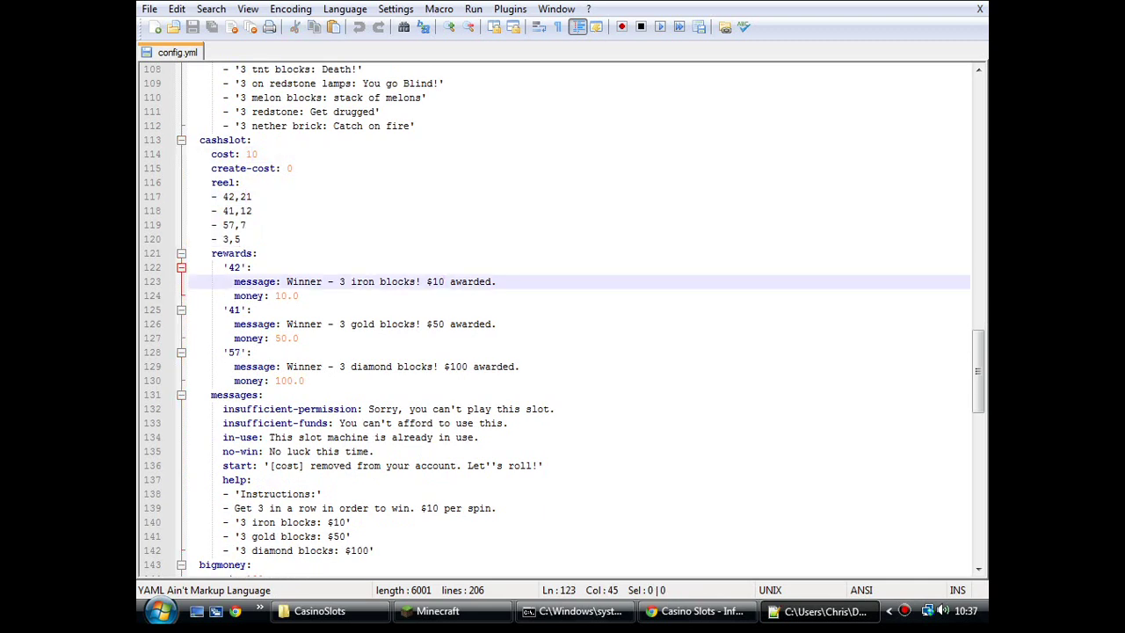
pyautogui.click(438, 323)
pyautogui.click(459, 366)
# Step: Highlight the action line of the itemslot's '42' reward on line 185
pyautogui.scroll(-5, 460, 366)
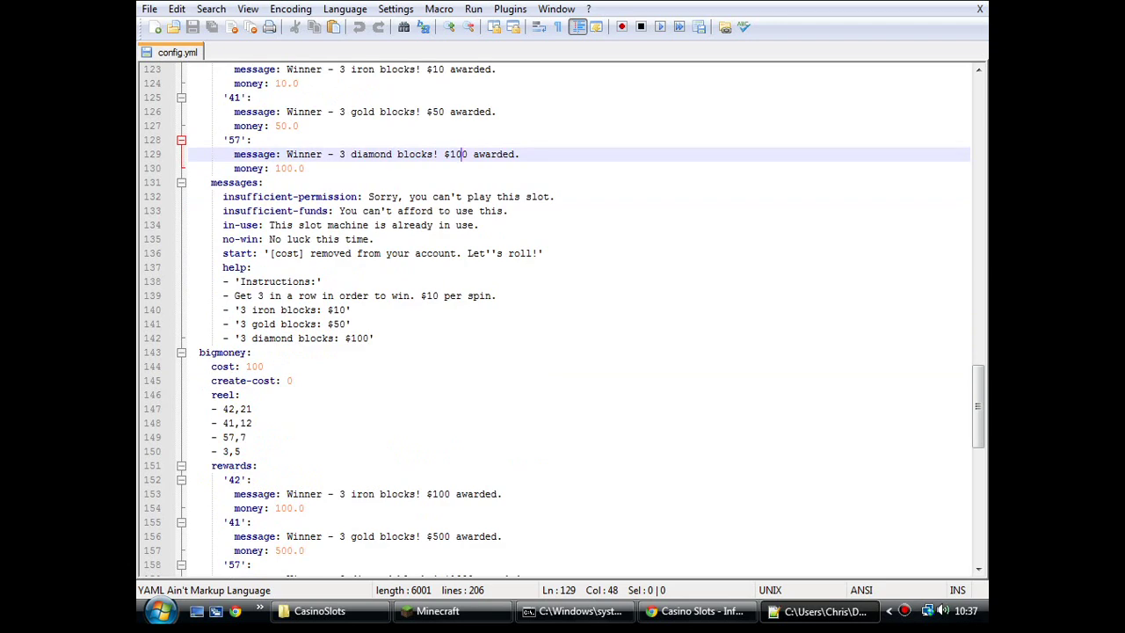
pyautogui.scroll(-4, 562, 317)
pyautogui.scroll(-10, 567, 317)
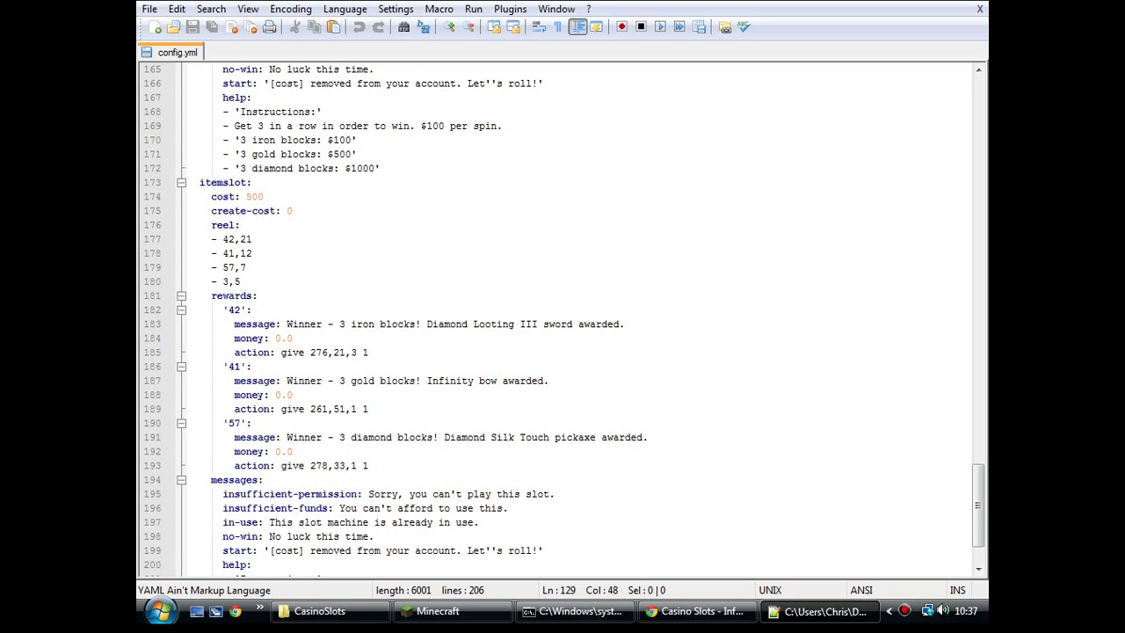
pyautogui.moveTo(369, 351); pyautogui.dragTo(186, 351)
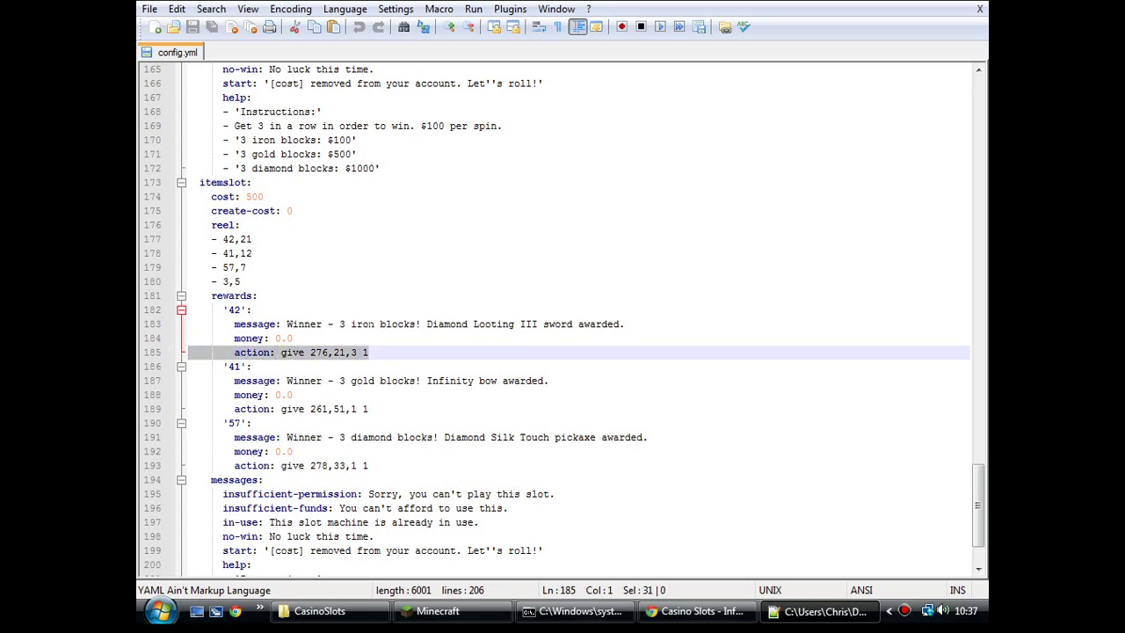
# Step: Highlight 276,21 in the itemslot's '42' action and the Looting text in its message, then put the cursor at the action line's end
pyautogui.click(353, 352)
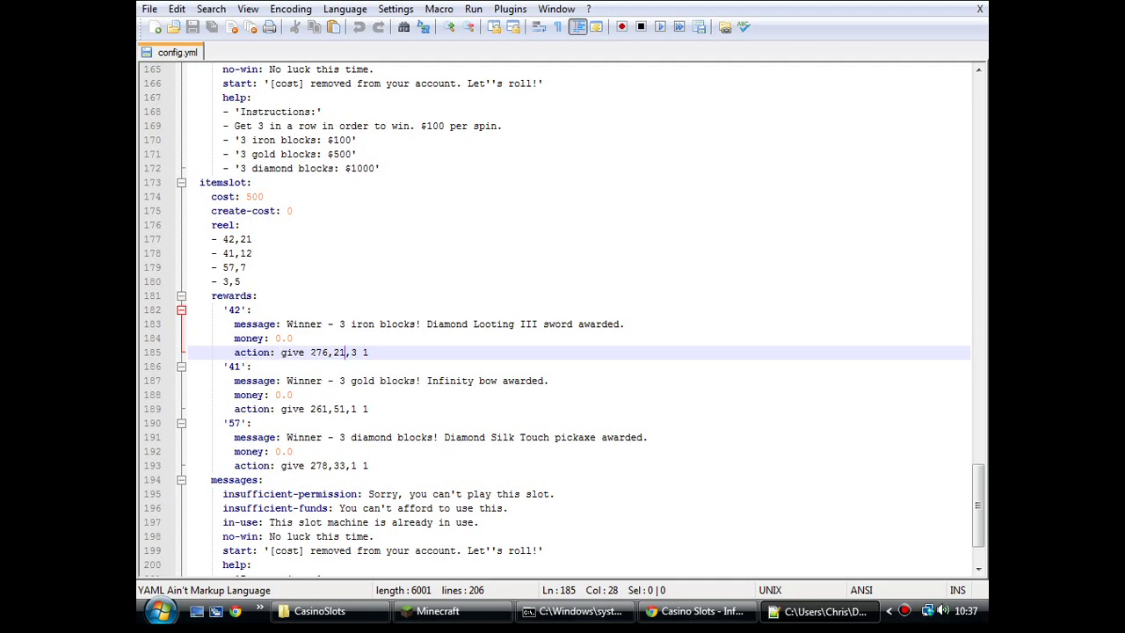
pyautogui.moveTo(309, 351); pyautogui.dragTo(345, 352)
pyautogui.moveTo(468, 324); pyautogui.dragTo(524, 323)
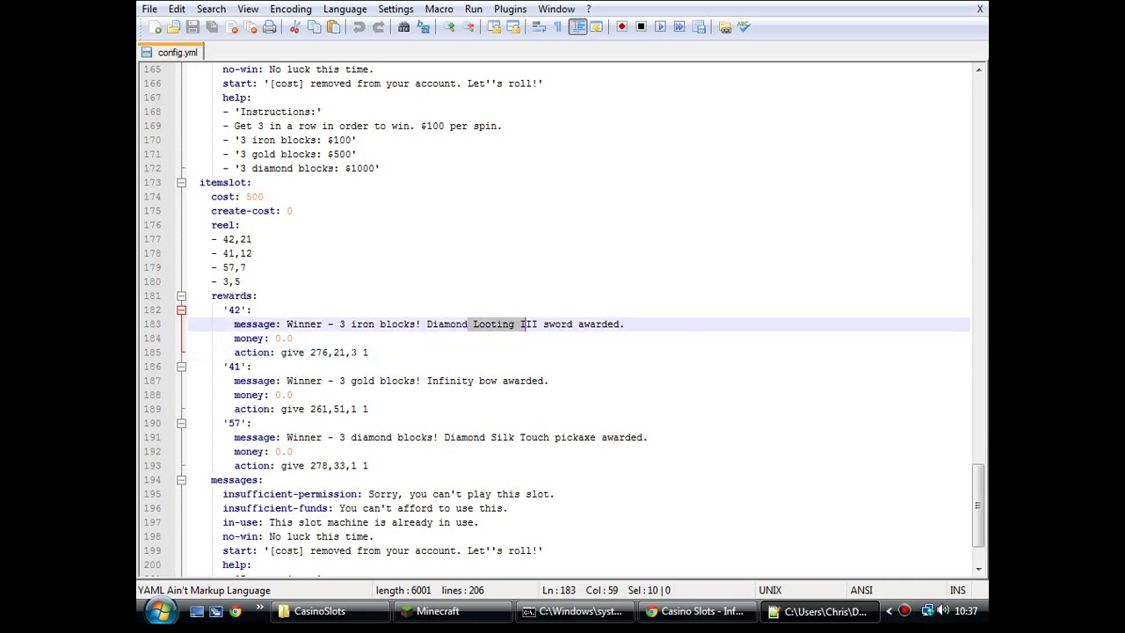
pyautogui.click(367, 351)
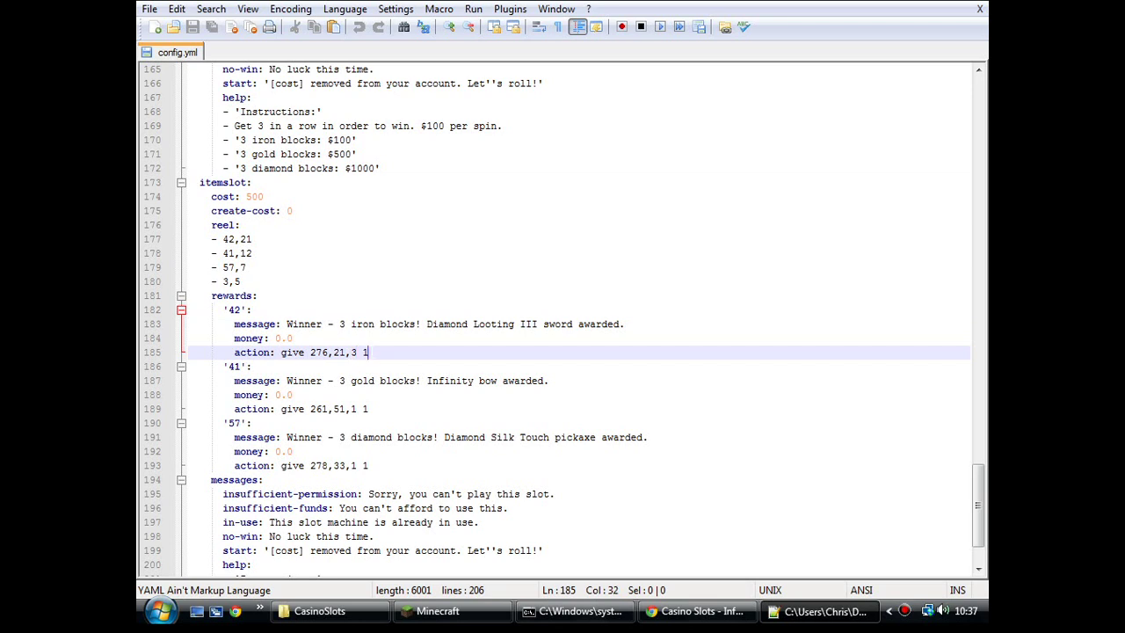
# Step: Highlight the number 33 in the itemslot's '57' reward action and put the cursor at the end of that line
pyautogui.scroll(-2, 367, 352)
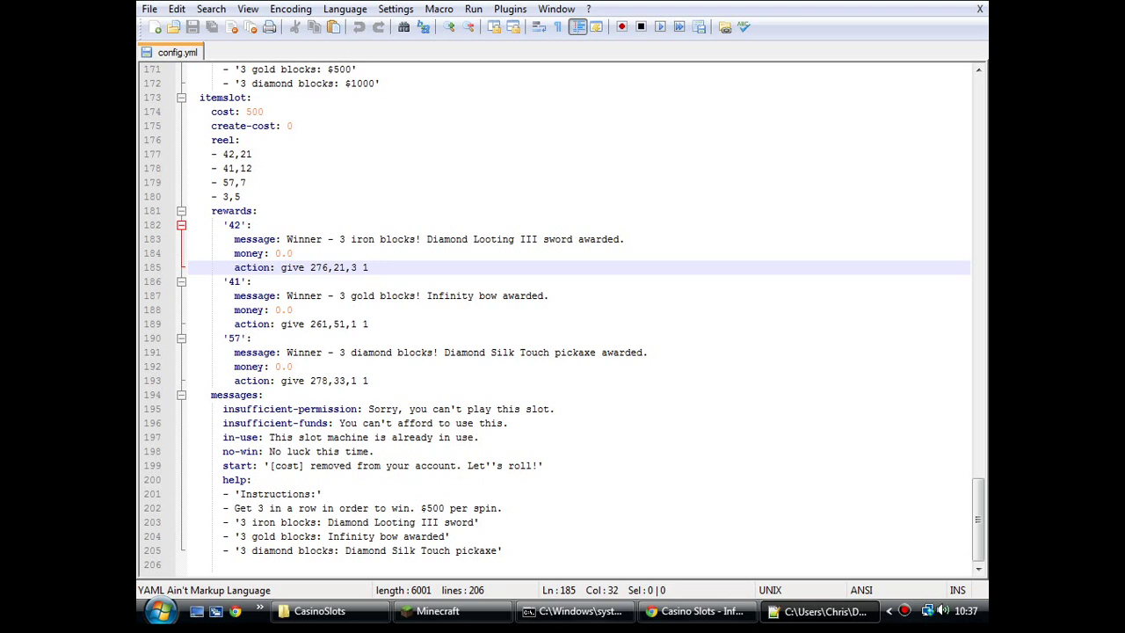
pyautogui.moveTo(310, 380); pyautogui.dragTo(345, 381)
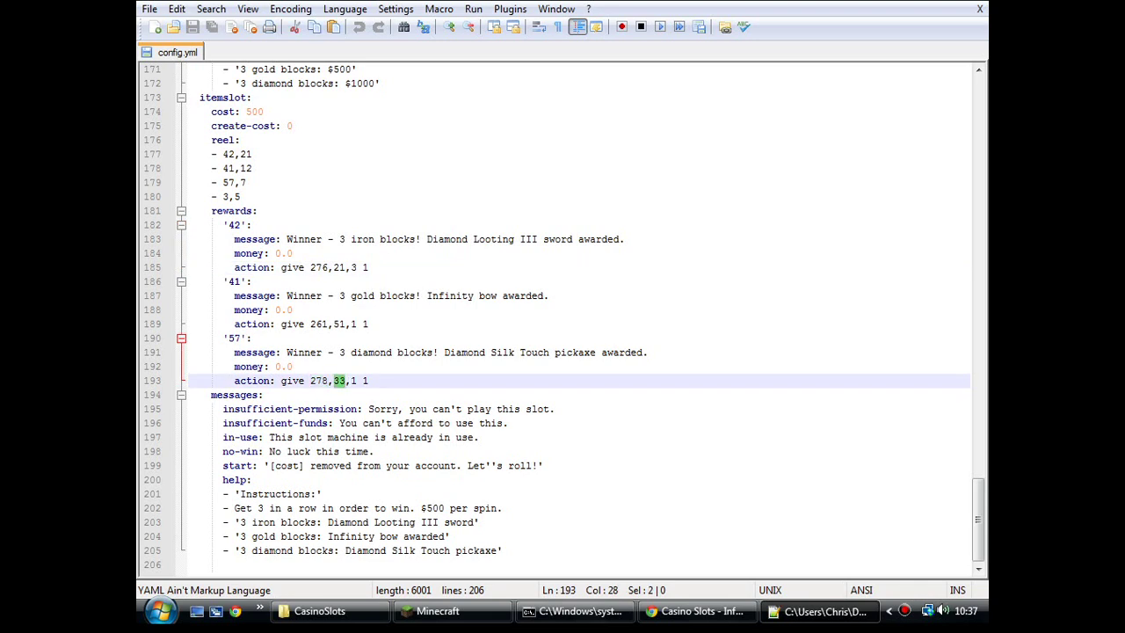
pyautogui.click(368, 380)
# Step: Highlight the action line of the default slot's '42' reward on line 40
pyautogui.scroll(20, 562, 316)
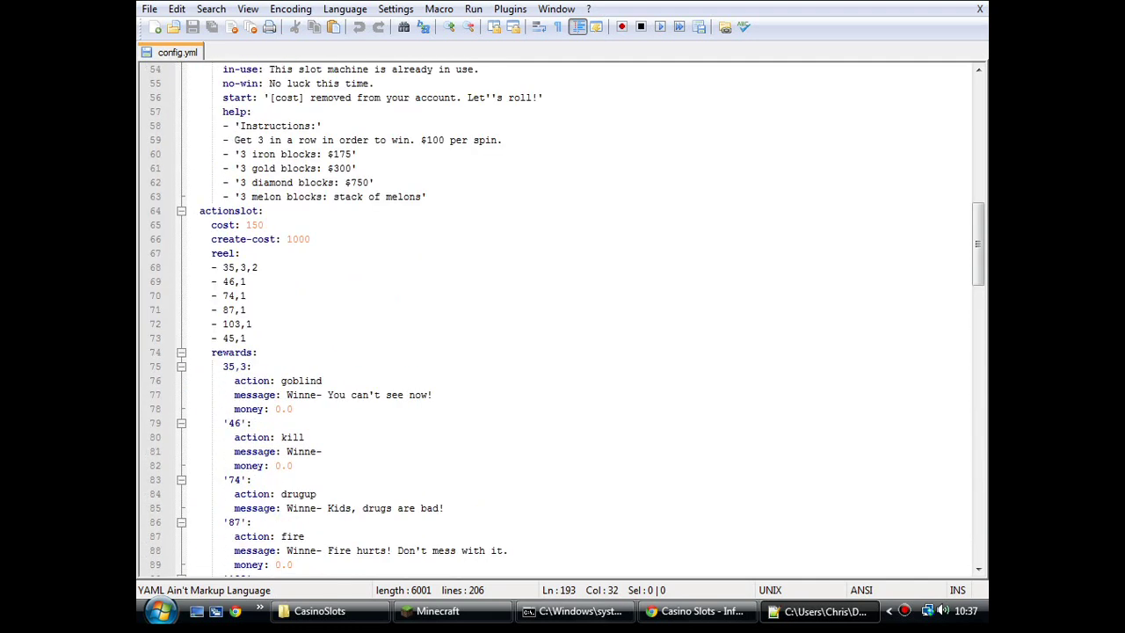
pyautogui.scroll(18, 562, 316)
pyautogui.scroll(-8, 562, 316)
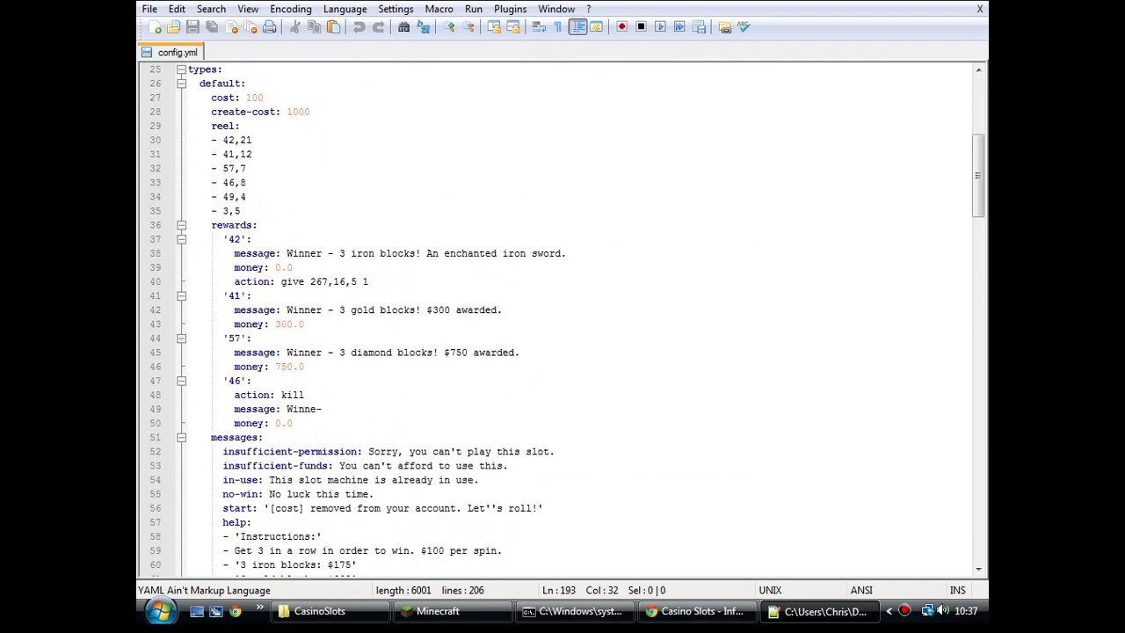
pyautogui.moveTo(234, 281); pyautogui.dragTo(369, 281)
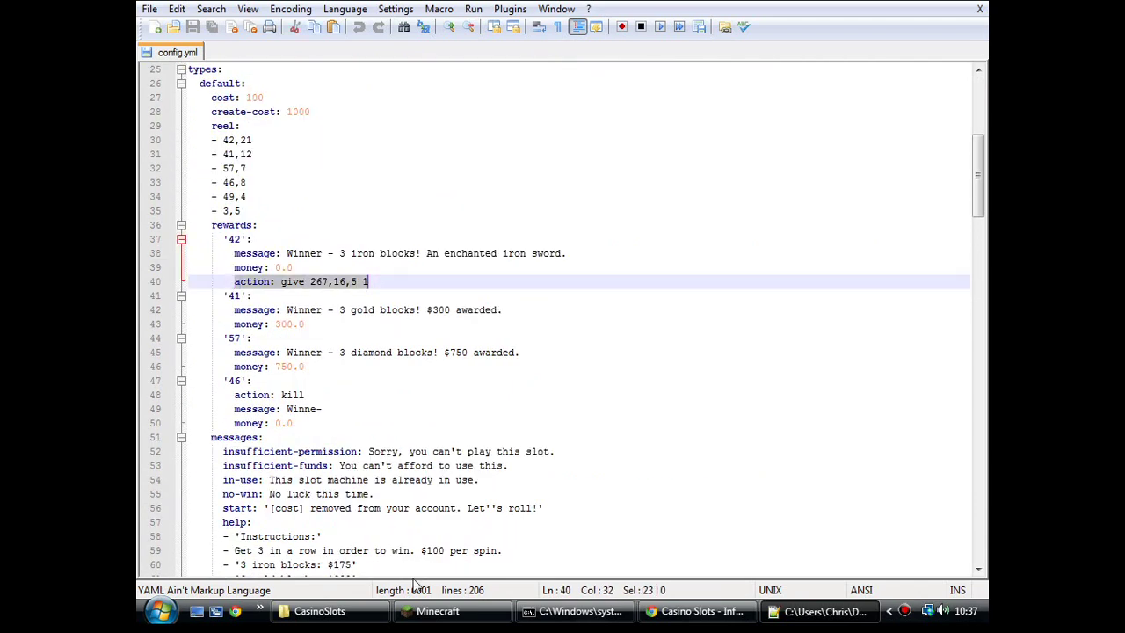
# Step: Switch to the browser and open the Casino Slots overview page on BukkitDev
pyautogui.click(668, 619)
pyautogui.scroll(3, 428, 367)
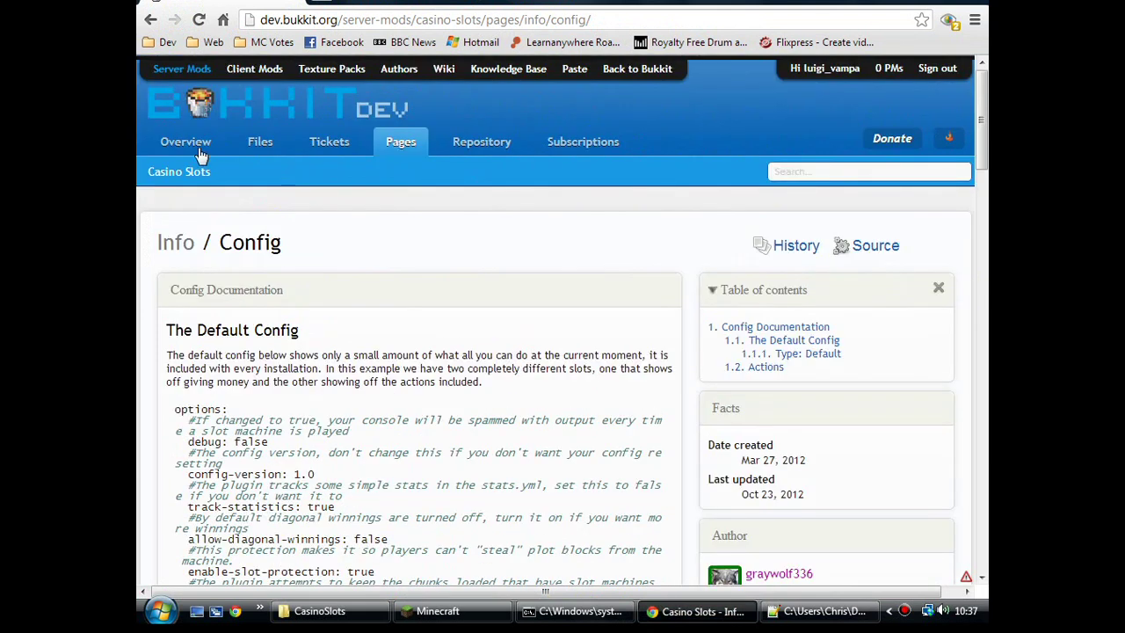
pyautogui.click(198, 146)
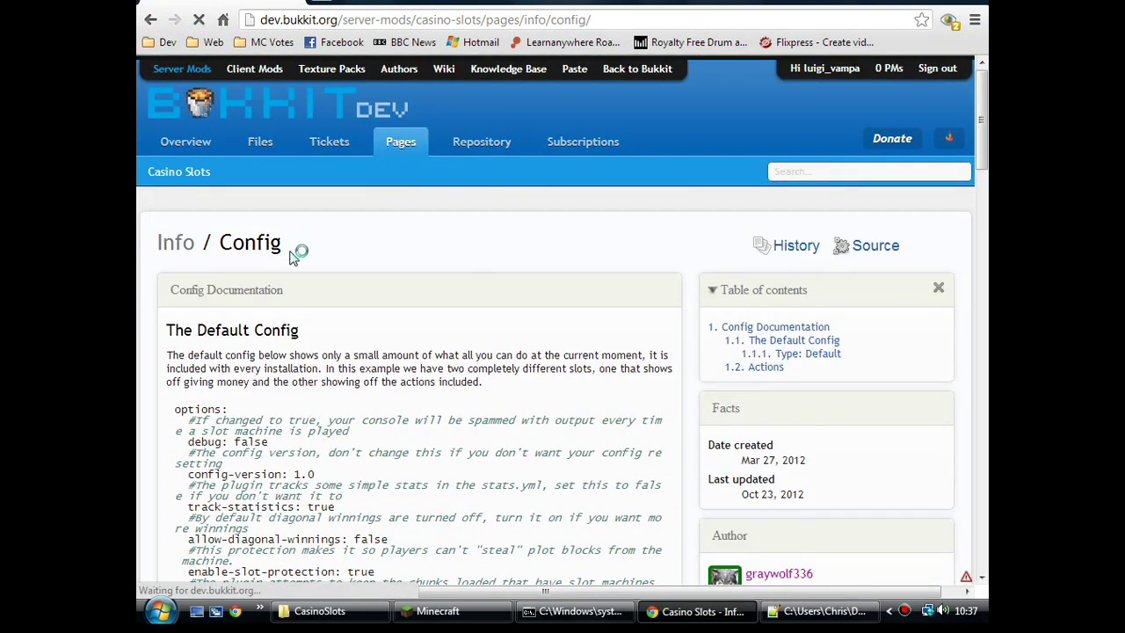
# Step: Open the actions documentation linked under Configuration and examine the Simple Actions table
pyautogui.scroll(-1, 292, 254)
pyautogui.scroll(-4, 292, 253)
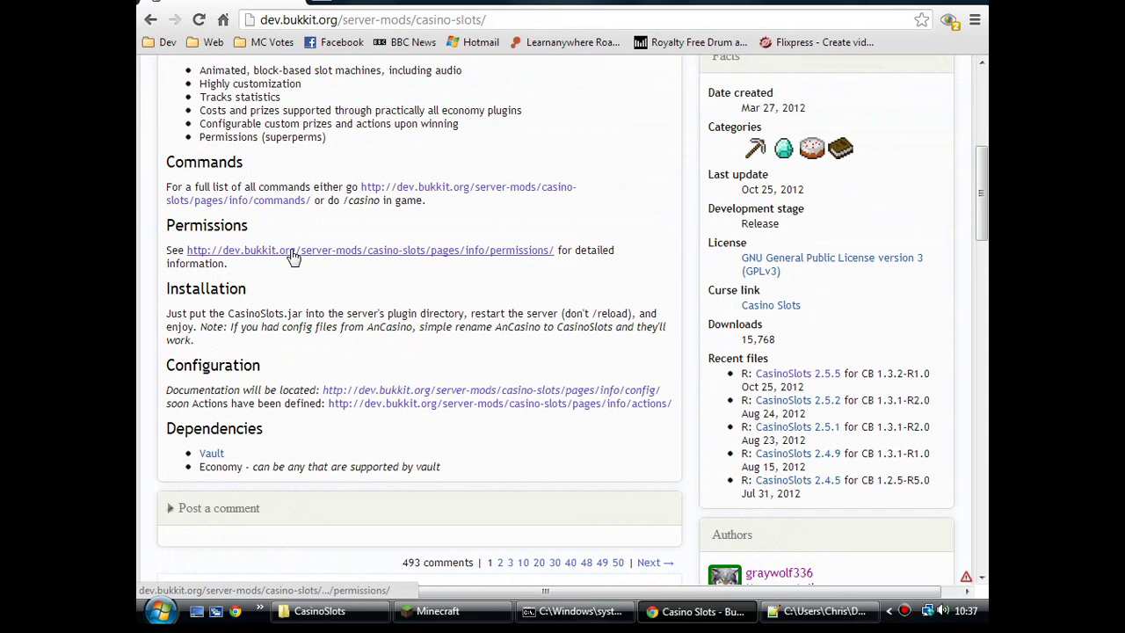
pyautogui.click(504, 404)
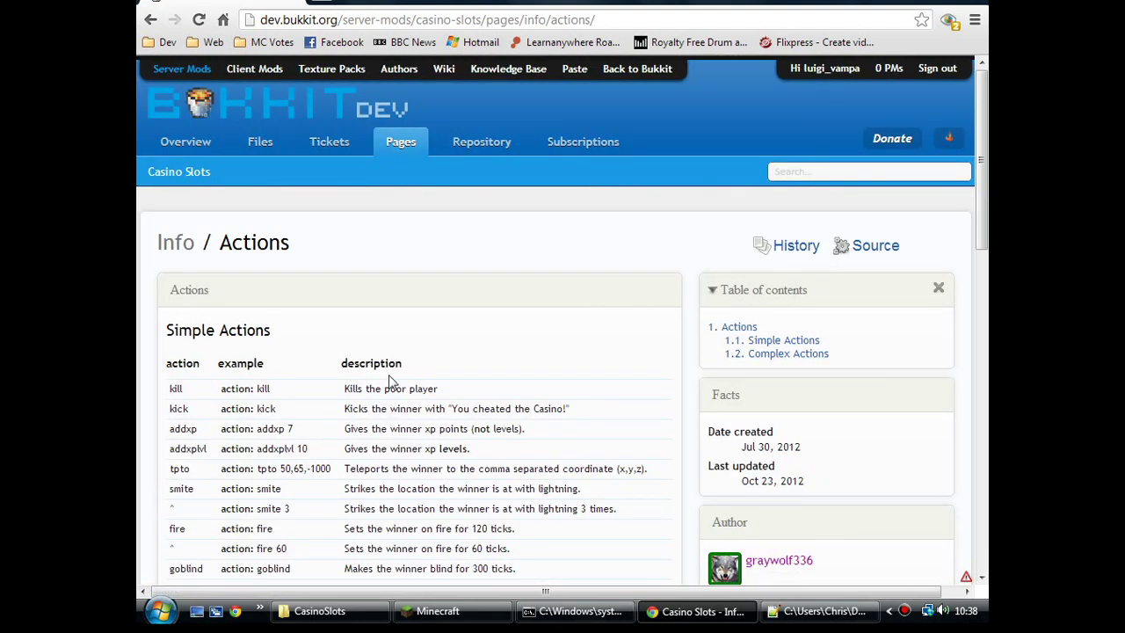
pyautogui.scroll(-1, 392, 382)
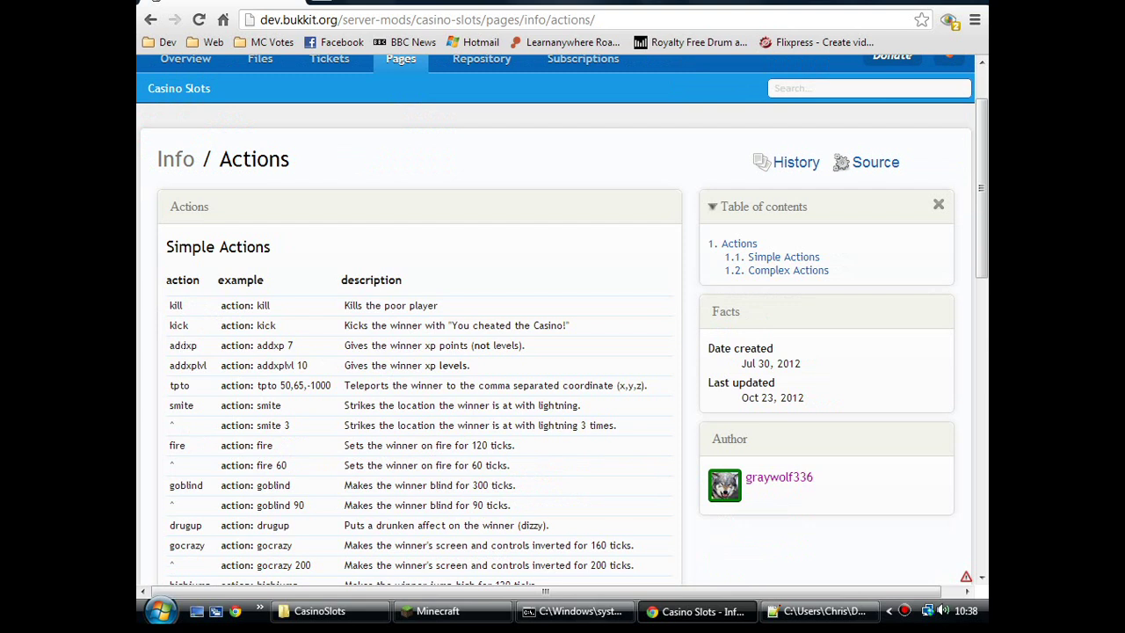
# Step: Highlight the smite, fire and drugup entries in the Simple Actions table, then clear the selection
pyautogui.scroll(-1, 189, 352)
pyautogui.doubleClick(181, 322)
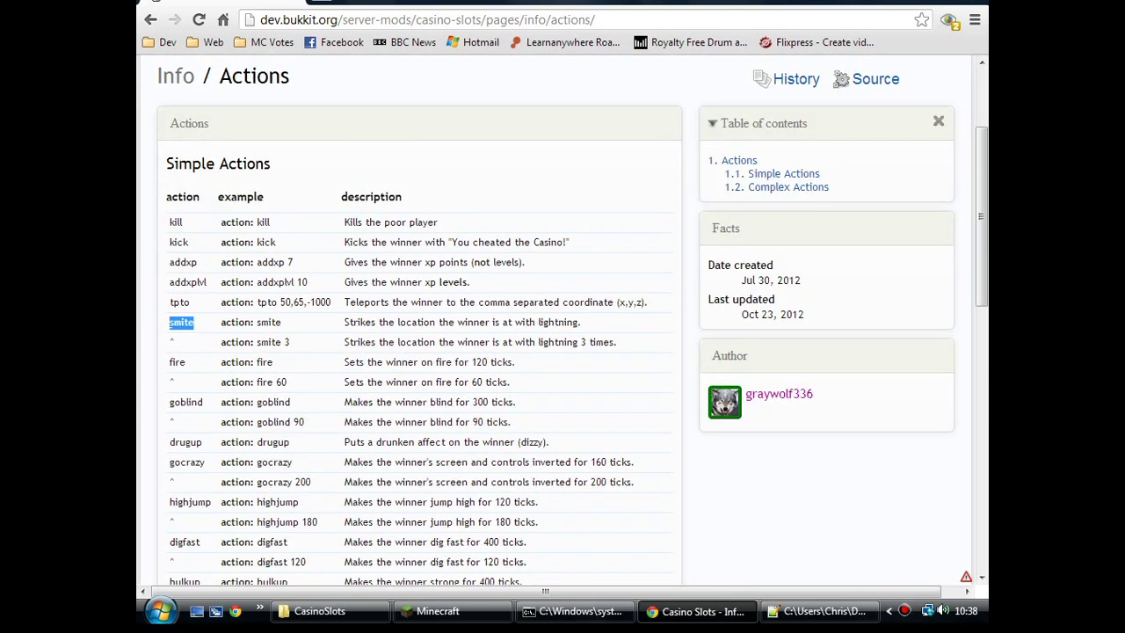
pyautogui.scroll(-1, 187, 299)
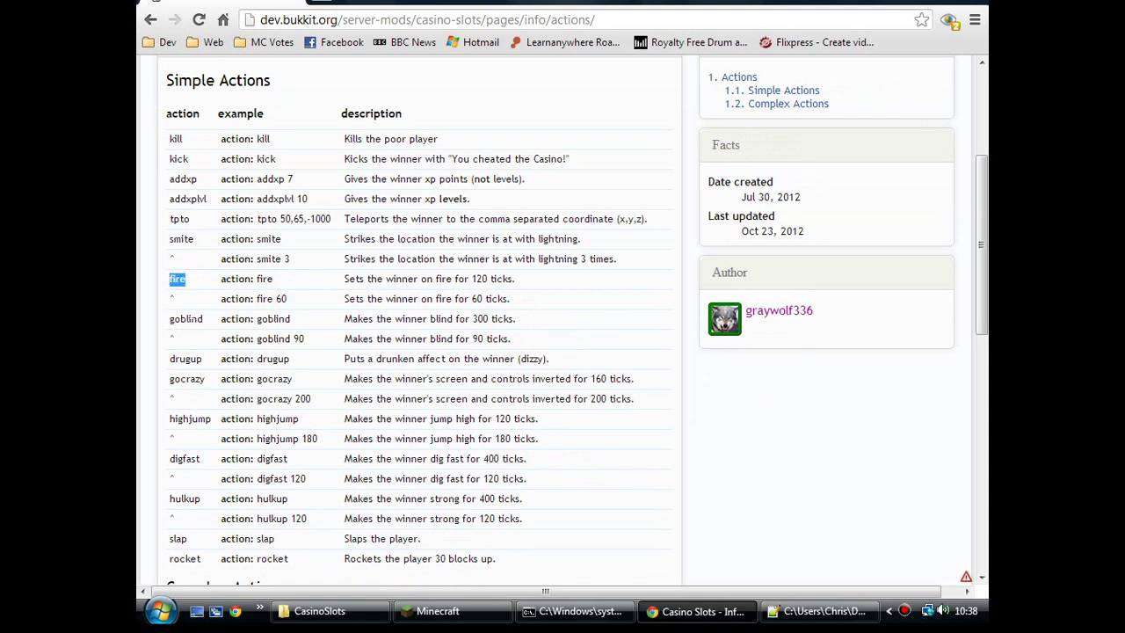
pyautogui.moveTo(207, 376); pyautogui.dragTo(165, 364)
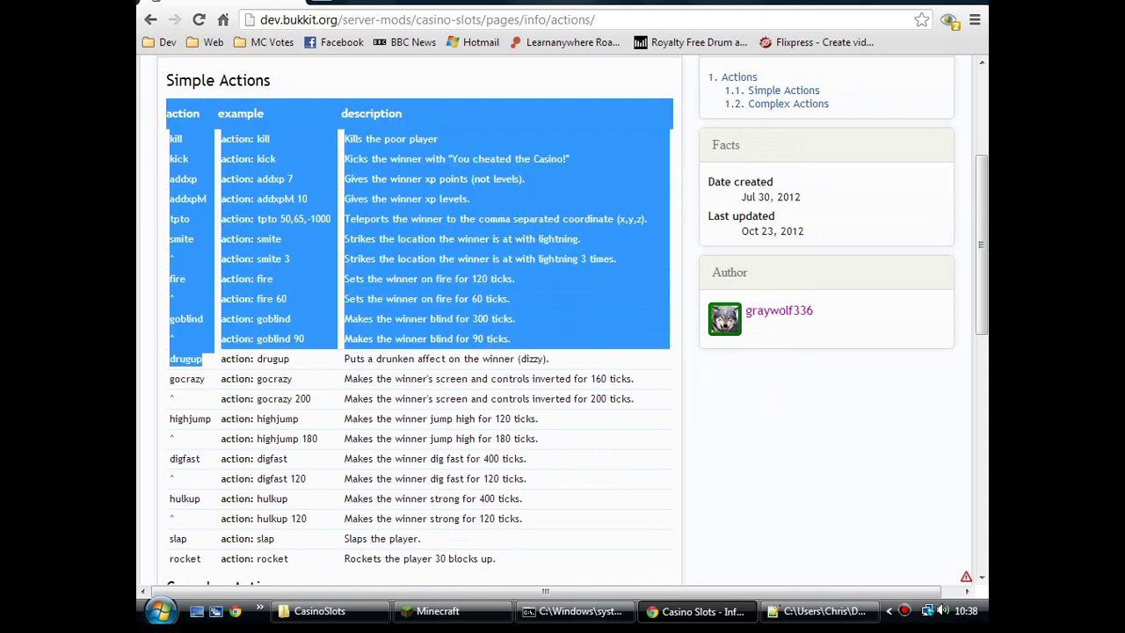
pyautogui.click(166, 364)
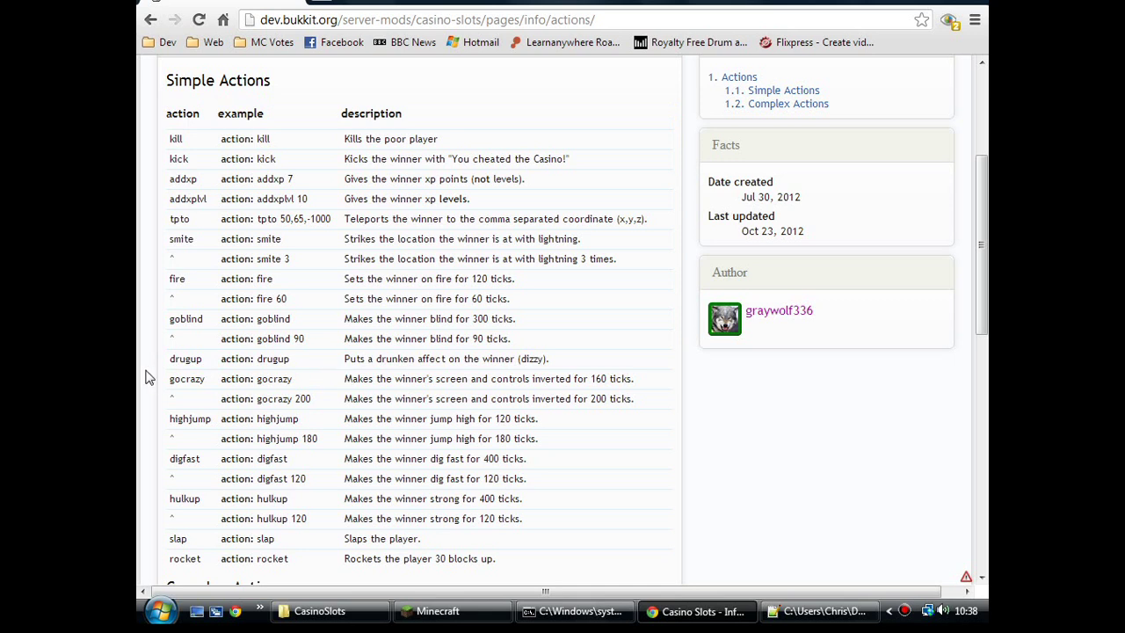
# Step: In the Complex Actions table, highlight the command action with its example, and the [player], [type] and [moneyown] variables
pyautogui.scroll(-4, 199, 369)
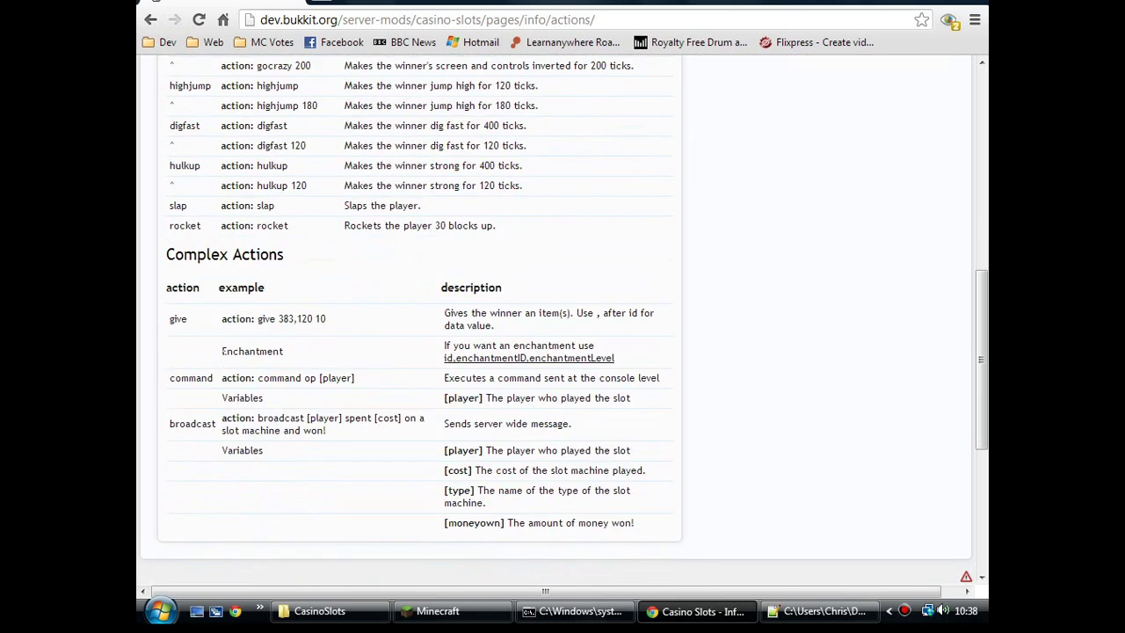
pyautogui.moveTo(362, 377); pyautogui.dragTo(170, 378)
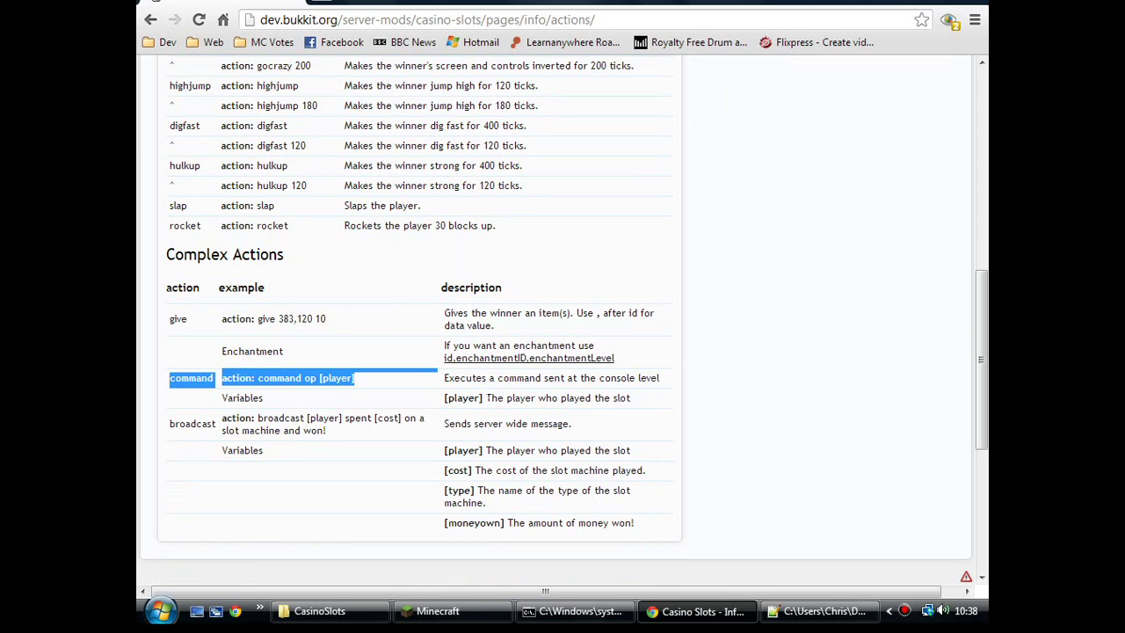
pyautogui.click(430, 384)
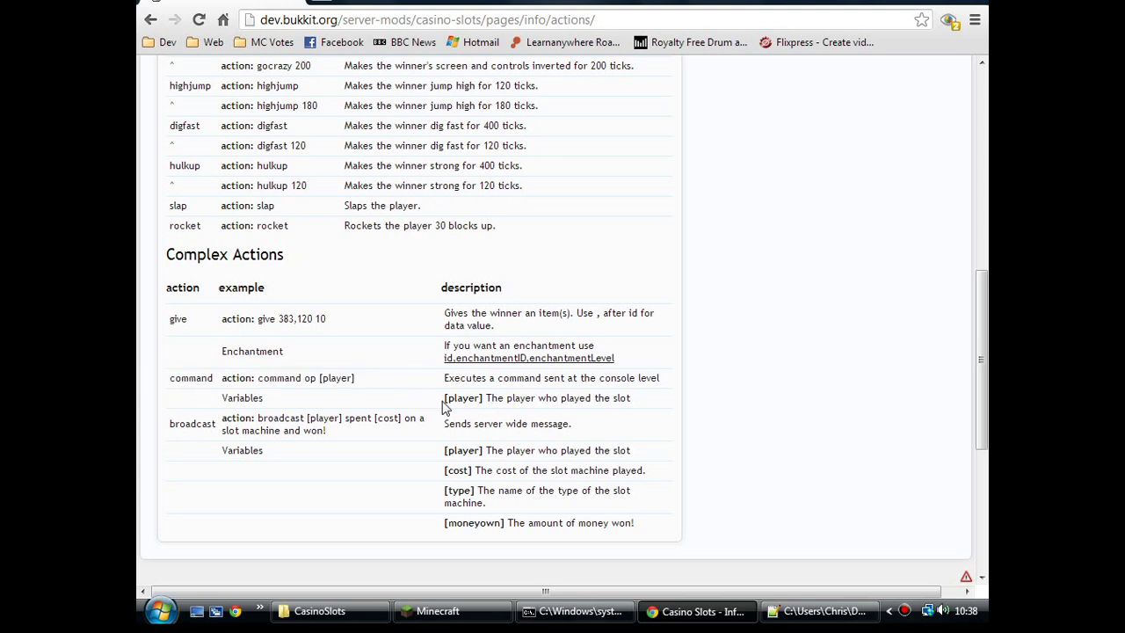
pyautogui.moveTo(483, 398); pyautogui.dragTo(443, 399)
pyautogui.moveTo(474, 479); pyautogui.dragTo(445, 491)
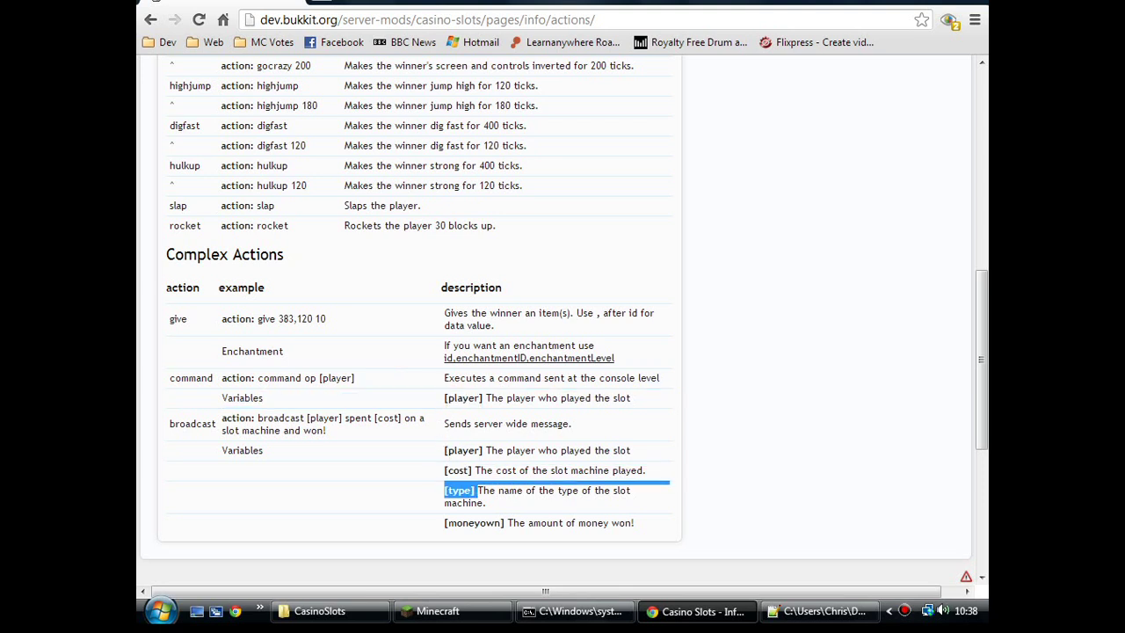
pyautogui.moveTo(508, 523); pyautogui.dragTo(445, 525)
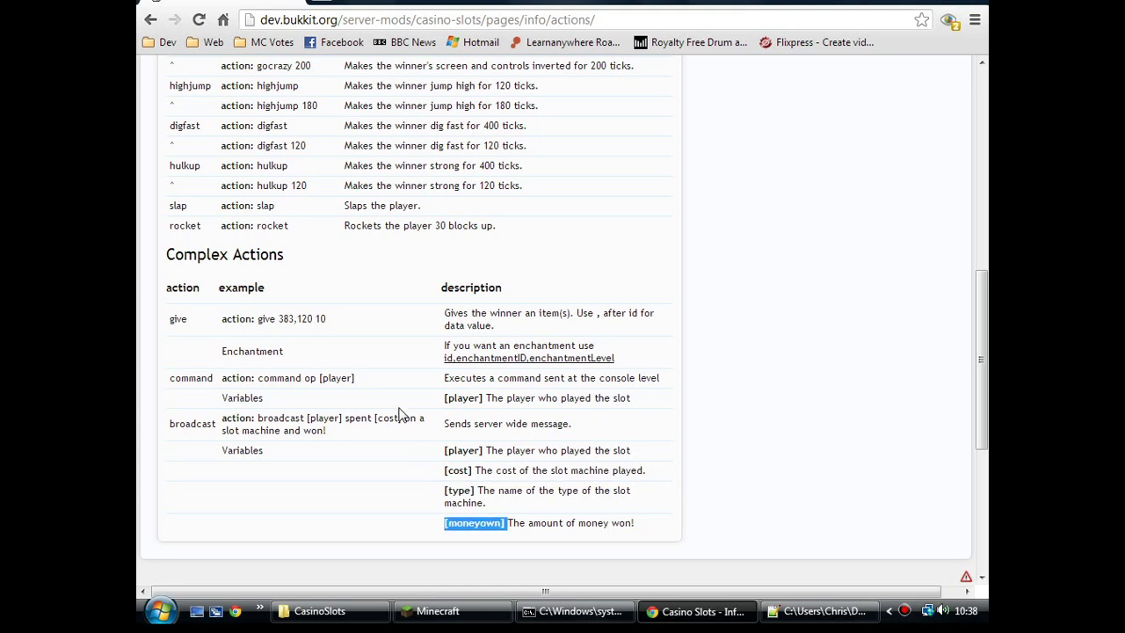
# Step: Return to the Casino Slots overview page and open the linked permissions documentation at its node table
pyautogui.scroll(10, 421, 396)
pyautogui.click(149, 23)
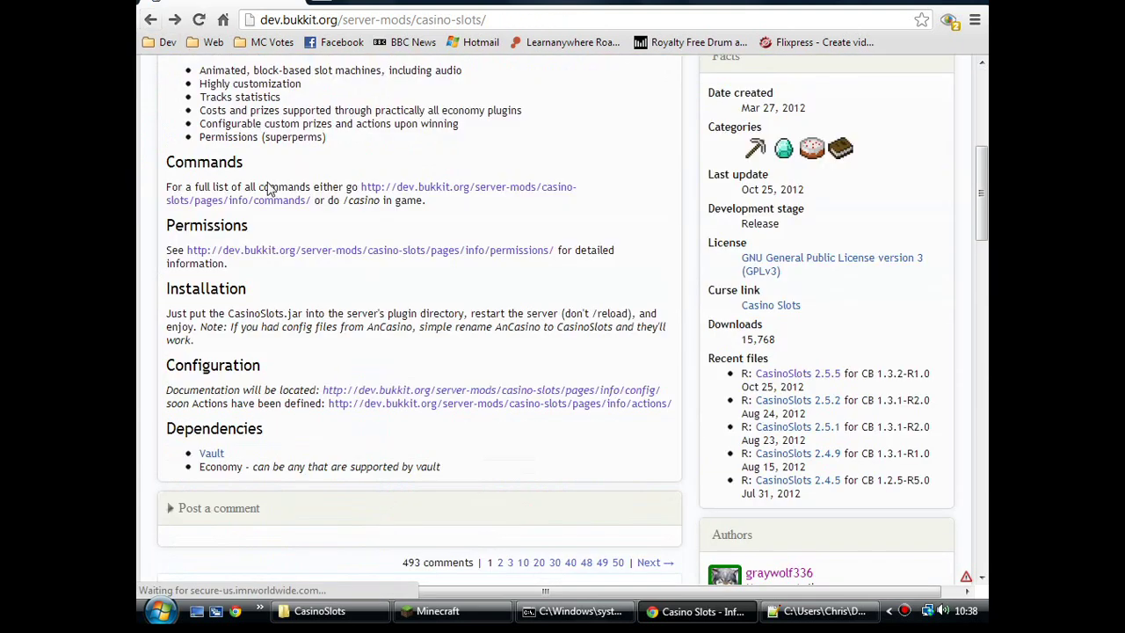
pyautogui.click(391, 253)
pyautogui.scroll(-3, 350, 252)
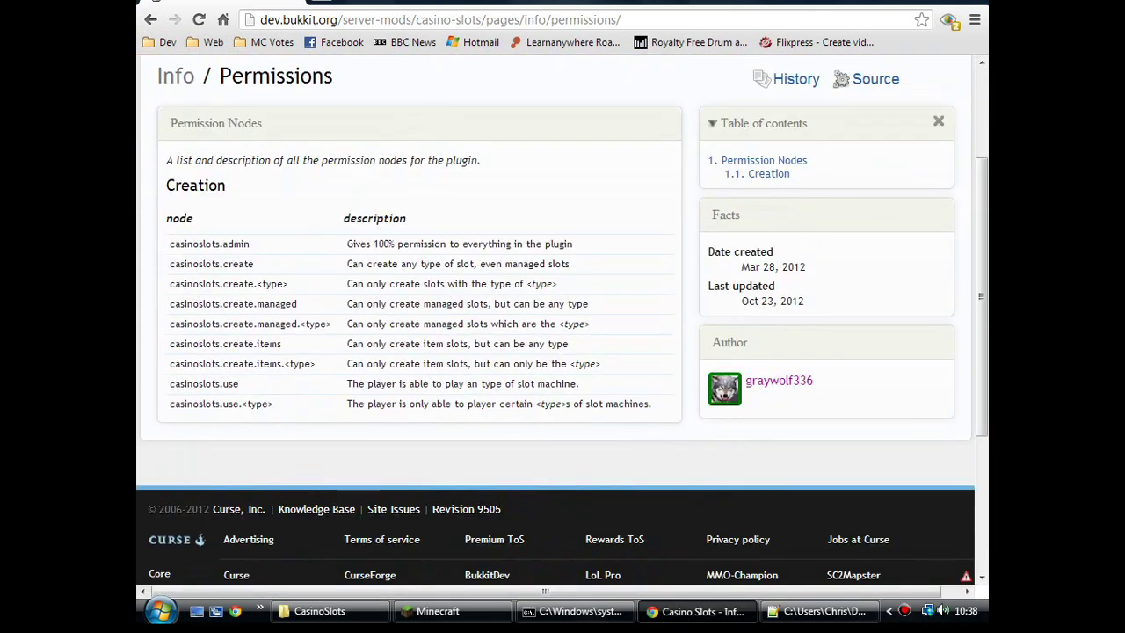
# Step: Highlight the casinoslots.admin, casinoslots.create and casinoslots.create.managed nodes one after another
pyautogui.moveTo(253, 244); pyautogui.dragTo(172, 246)
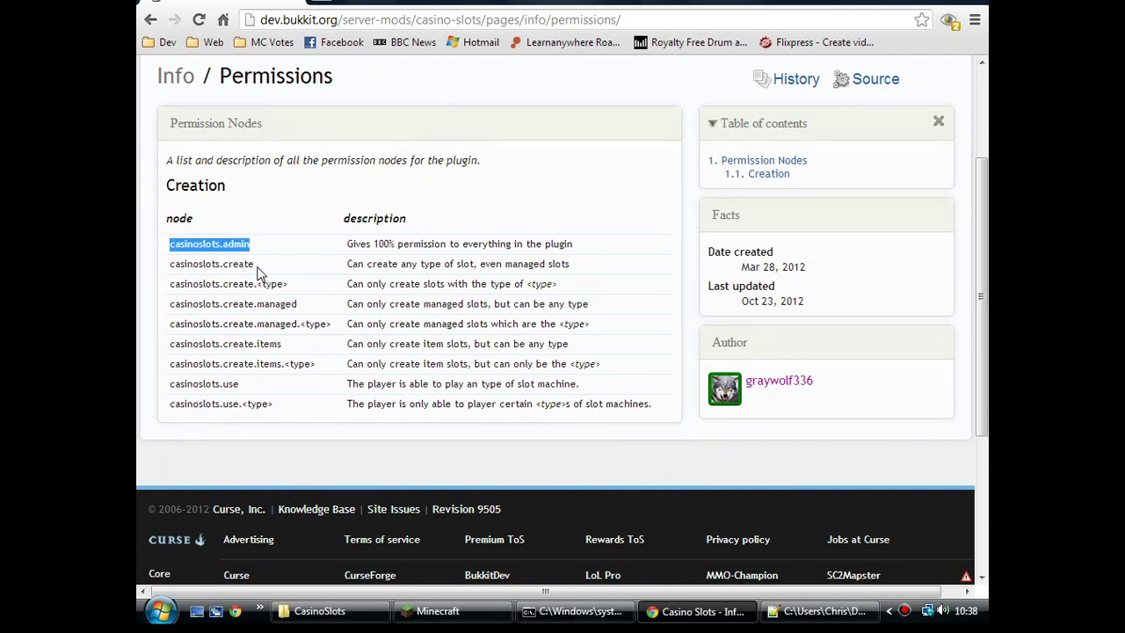
pyautogui.moveTo(261, 269); pyautogui.dragTo(171, 273)
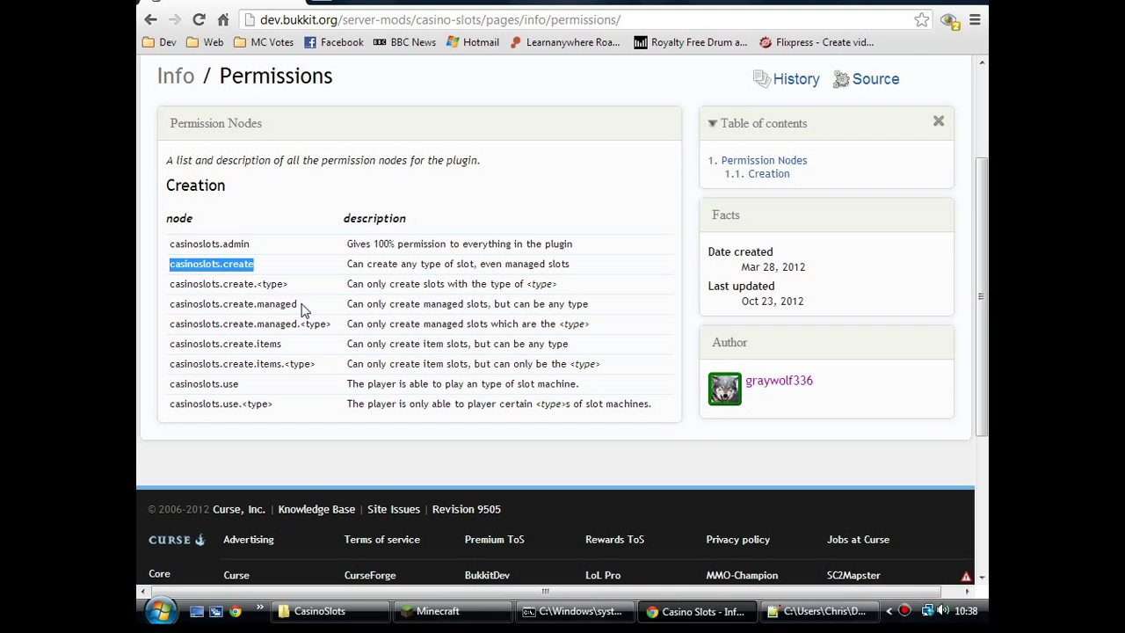
pyautogui.moveTo(302, 305); pyautogui.dragTo(170, 304)
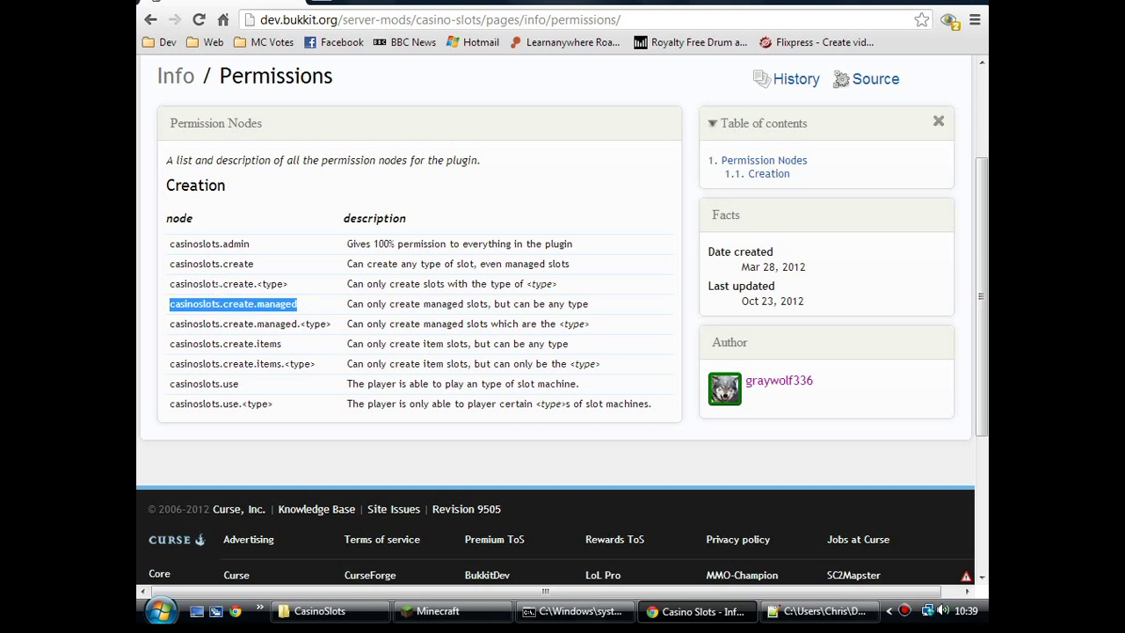
# Step: Switch to config.yml in the text editor and highlight the default type name and its block from the reel into the rewards
pyautogui.click(817, 610)
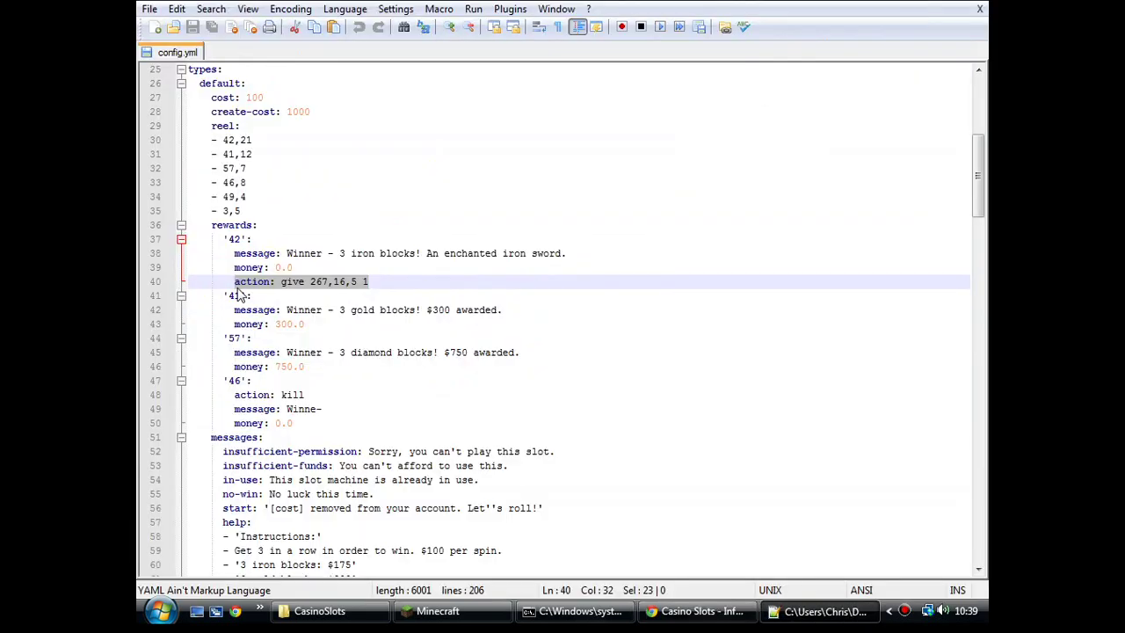
pyautogui.scroll(4, 562, 352)
pyautogui.moveTo(247, 253); pyautogui.dragTo(188, 253)
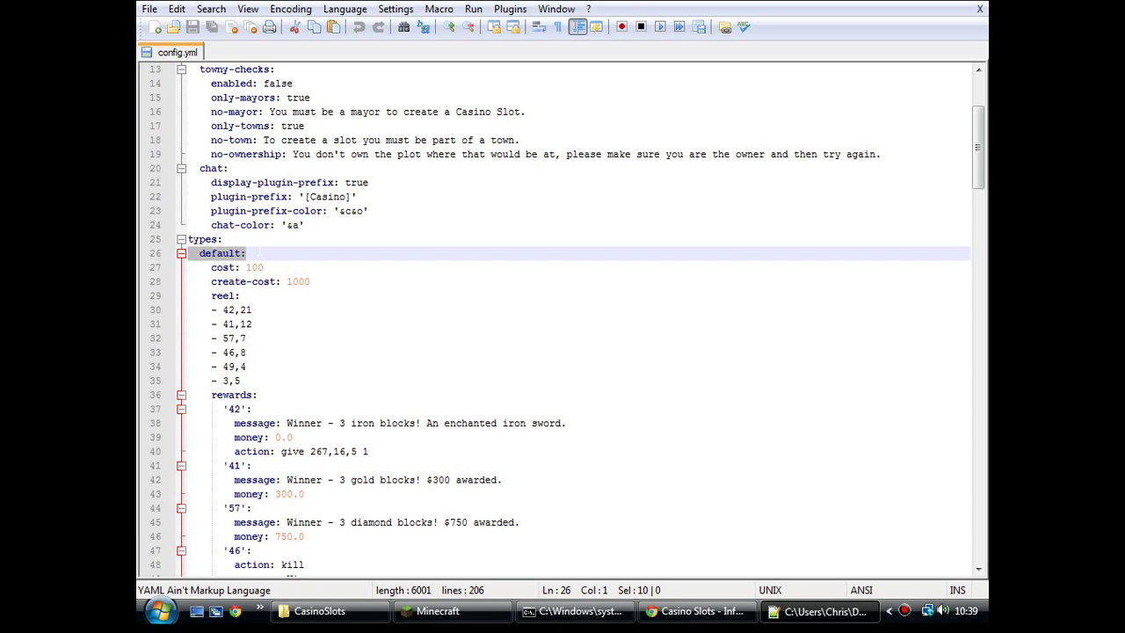
pyautogui.click(256, 479)
pyautogui.moveTo(255, 479); pyautogui.dragTo(241, 295)
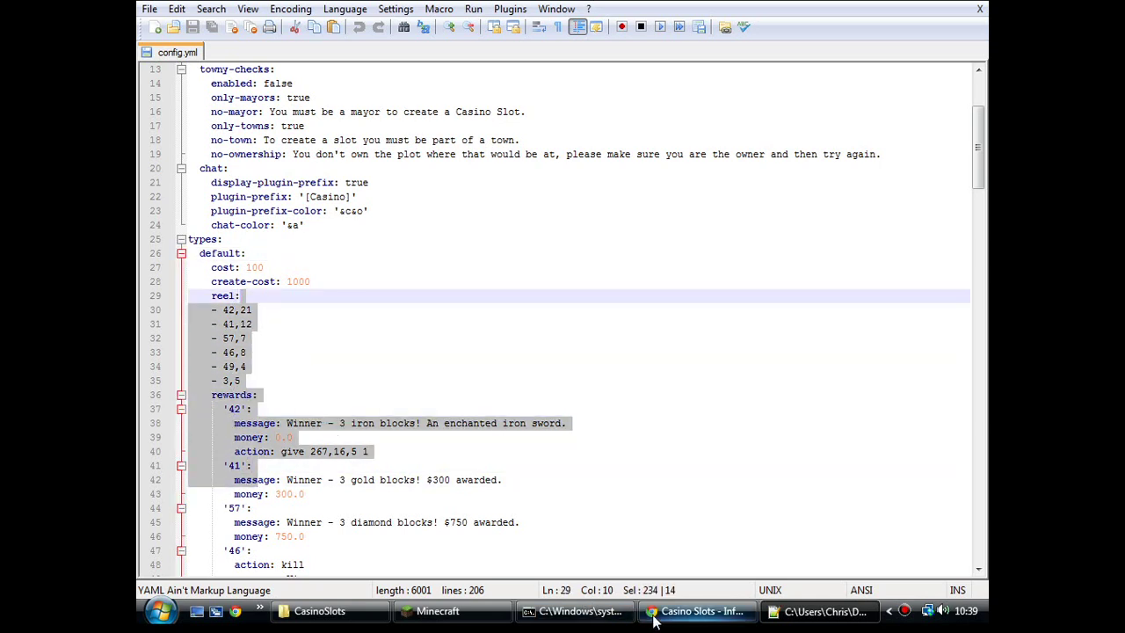
# Step: Switch back to the permissions page in the browser and highlight the casinoslots.admin and casinoslots.create.managed nodes
pyautogui.click(699, 611)
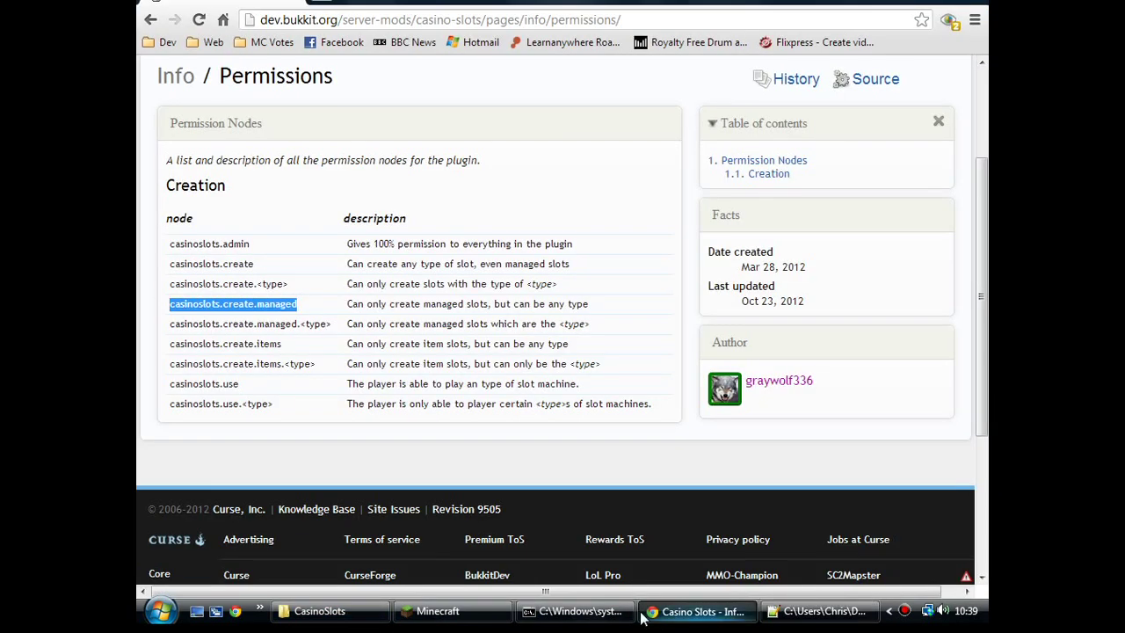
pyautogui.click(256, 304)
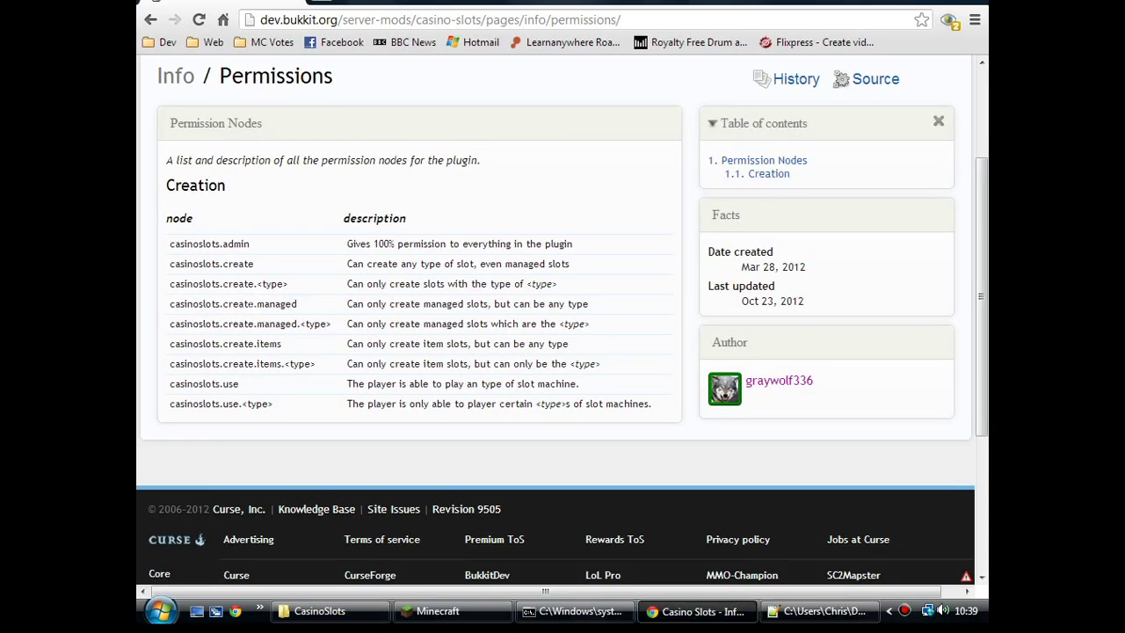
pyautogui.moveTo(254, 304); pyautogui.dragTo(299, 305)
pyautogui.moveTo(264, 247); pyautogui.dragTo(169, 245)
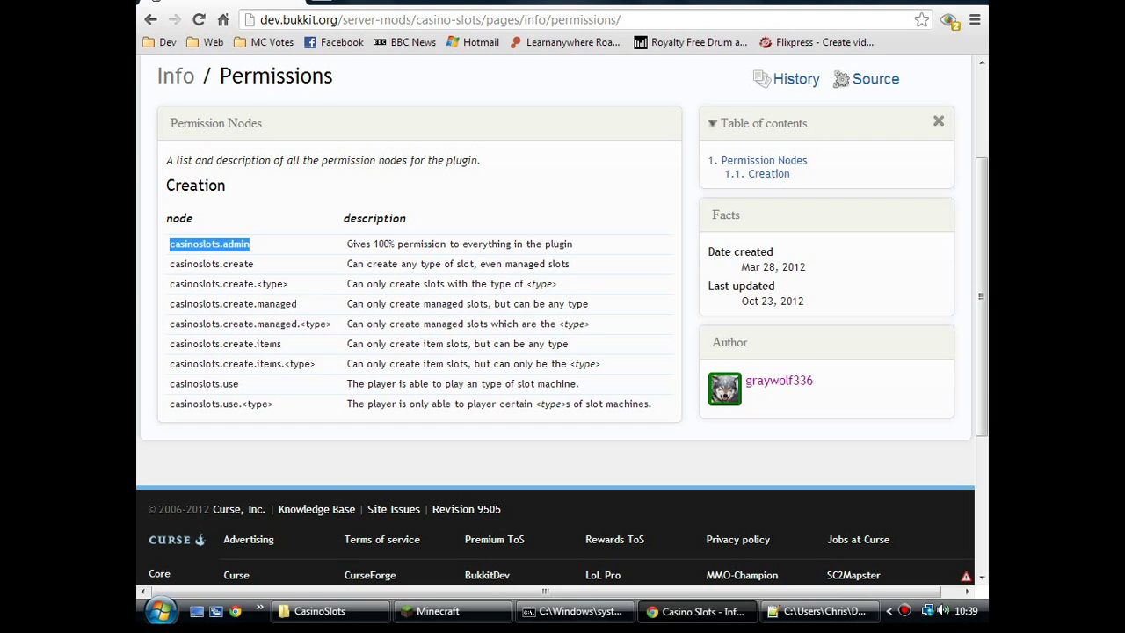
pyautogui.moveTo(297, 304); pyautogui.dragTo(170, 304)
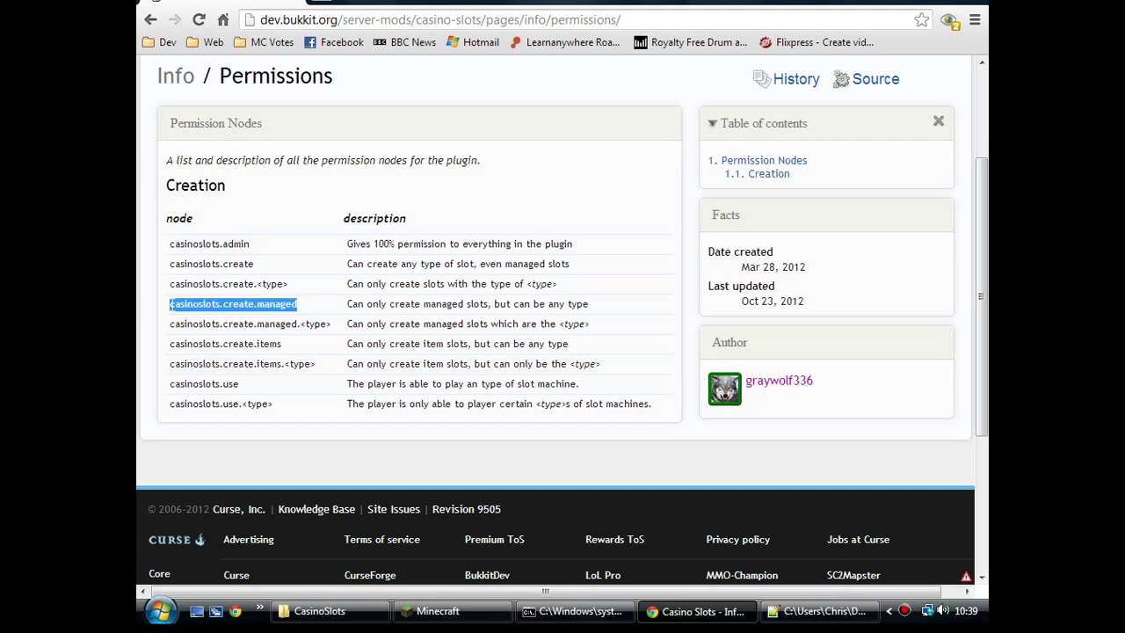
pyautogui.click(305, 308)
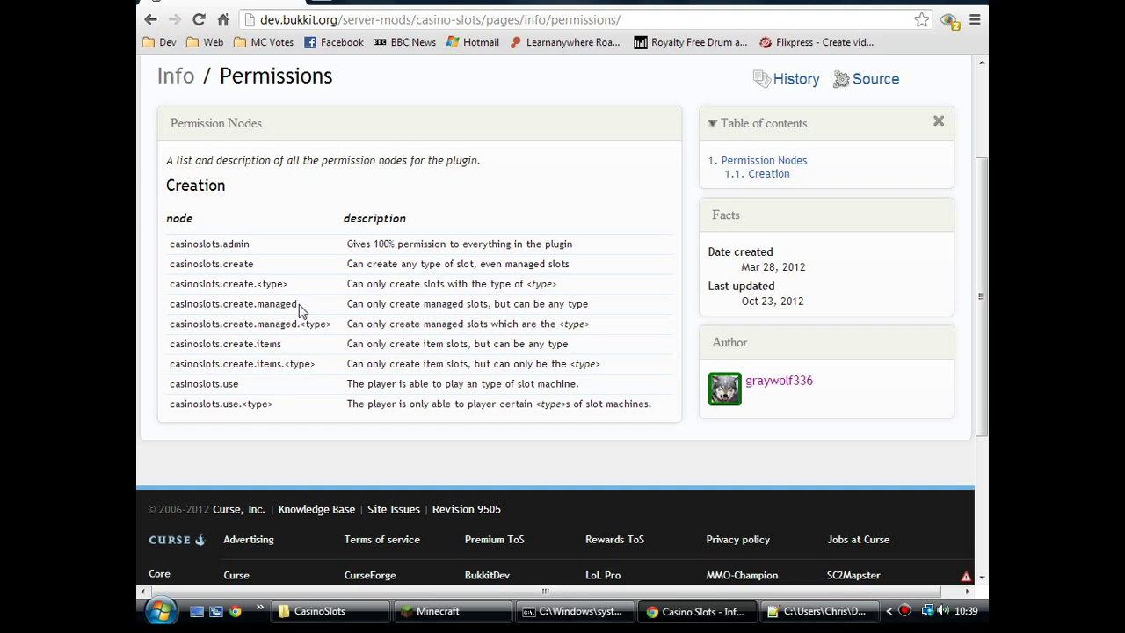
pyautogui.moveTo(298, 304); pyautogui.dragTo(222, 304)
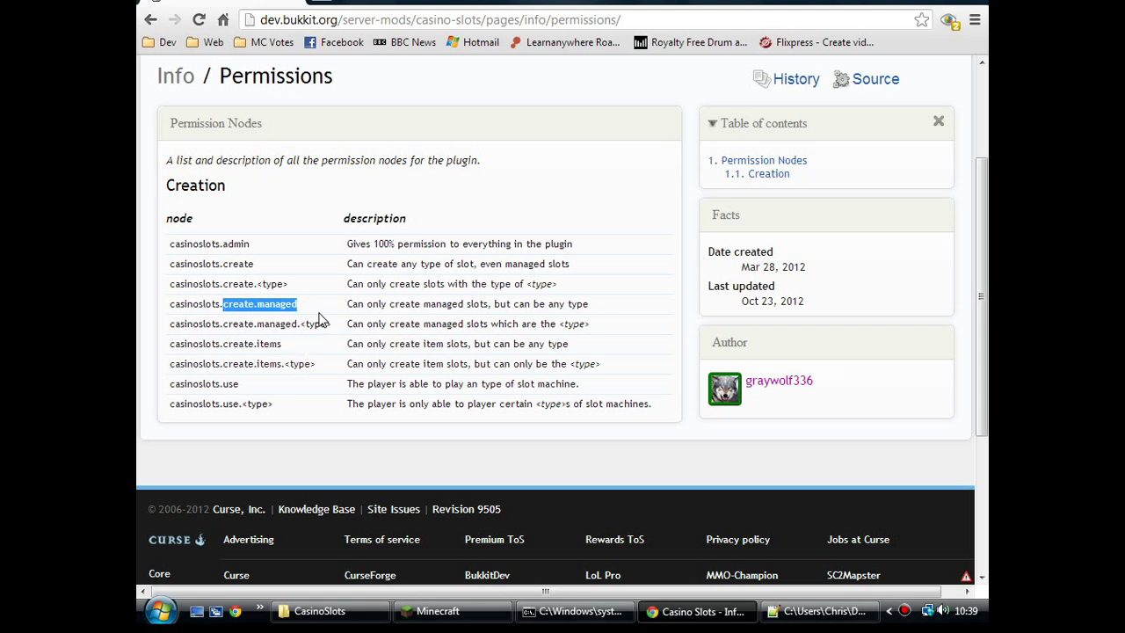
pyautogui.click(296, 304)
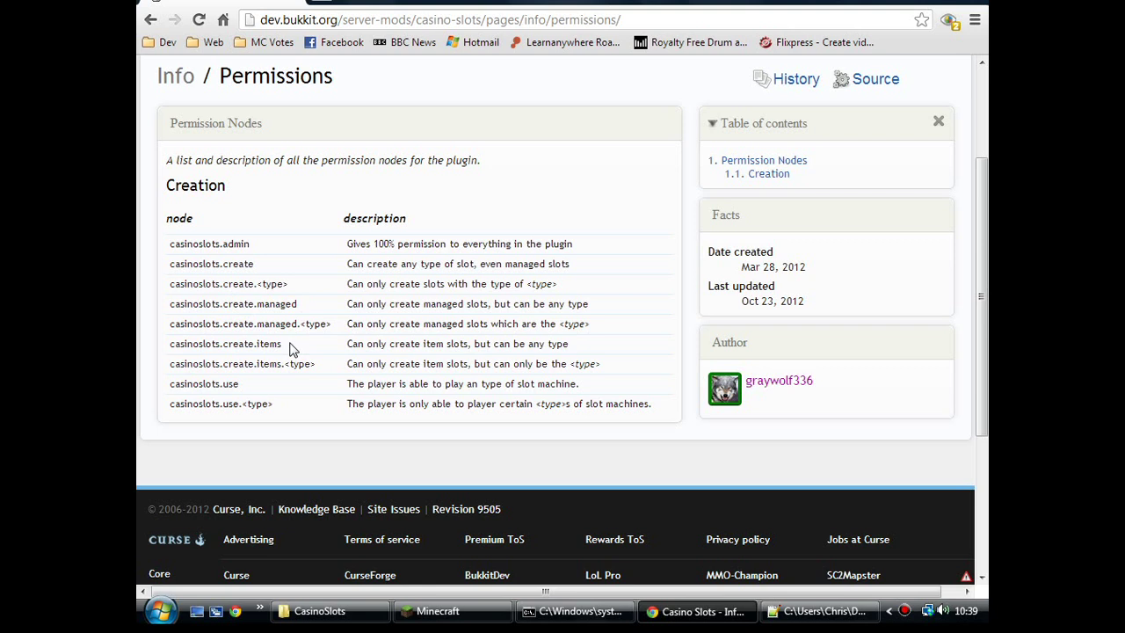
# Step: Highlight the casinoslots.create.items, casinoslots.admin and casinoslots.use nodes in the permissions table
pyautogui.moveTo(293, 349); pyautogui.dragTo(202, 343)
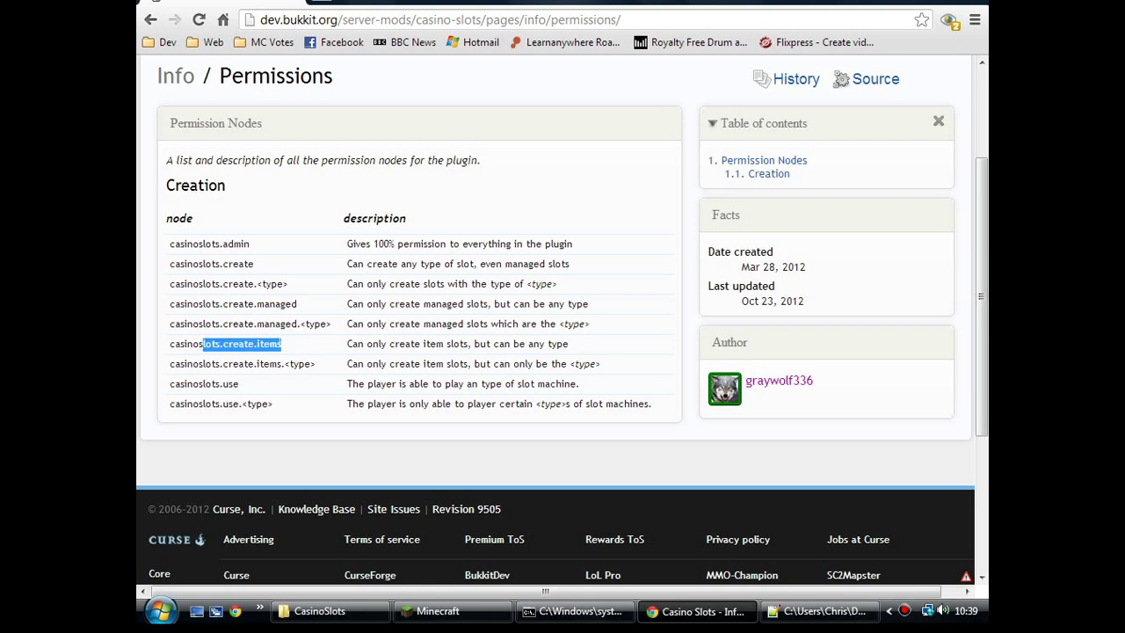
pyautogui.moveTo(257, 245); pyautogui.dragTo(211, 244)
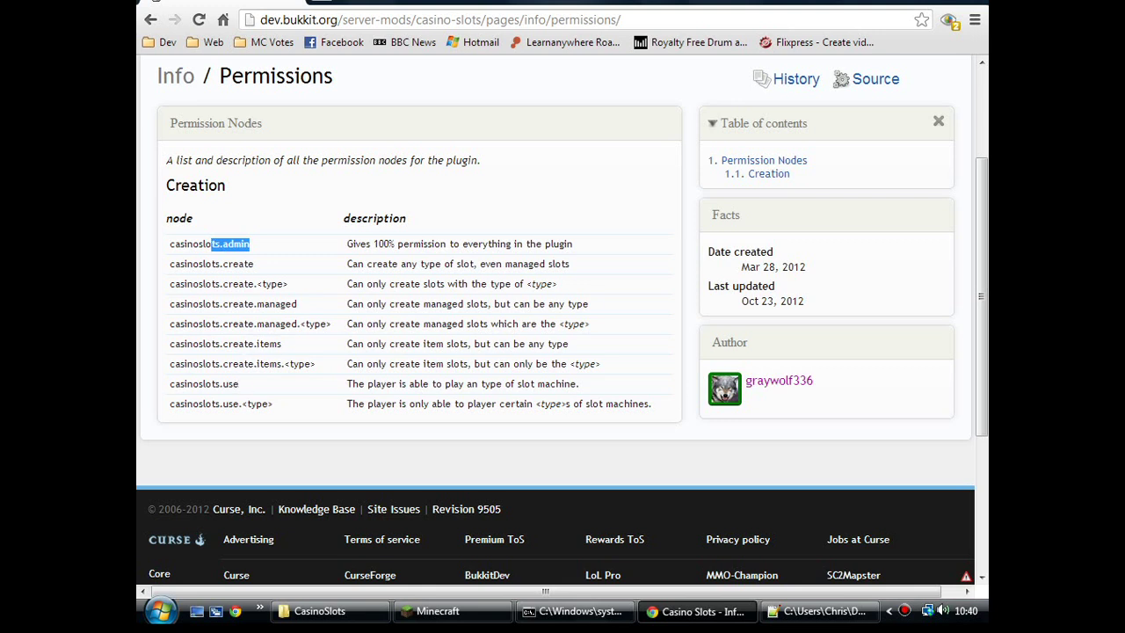
pyautogui.click(211, 244)
pyautogui.moveTo(170, 384); pyautogui.dragTo(239, 385)
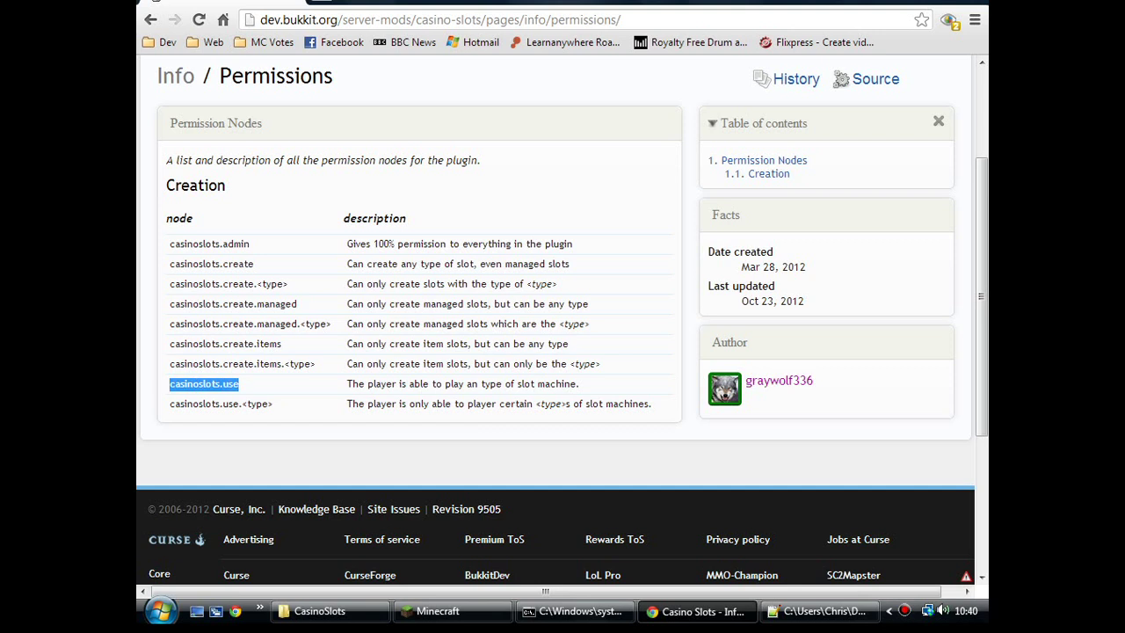
pyautogui.click(255, 390)
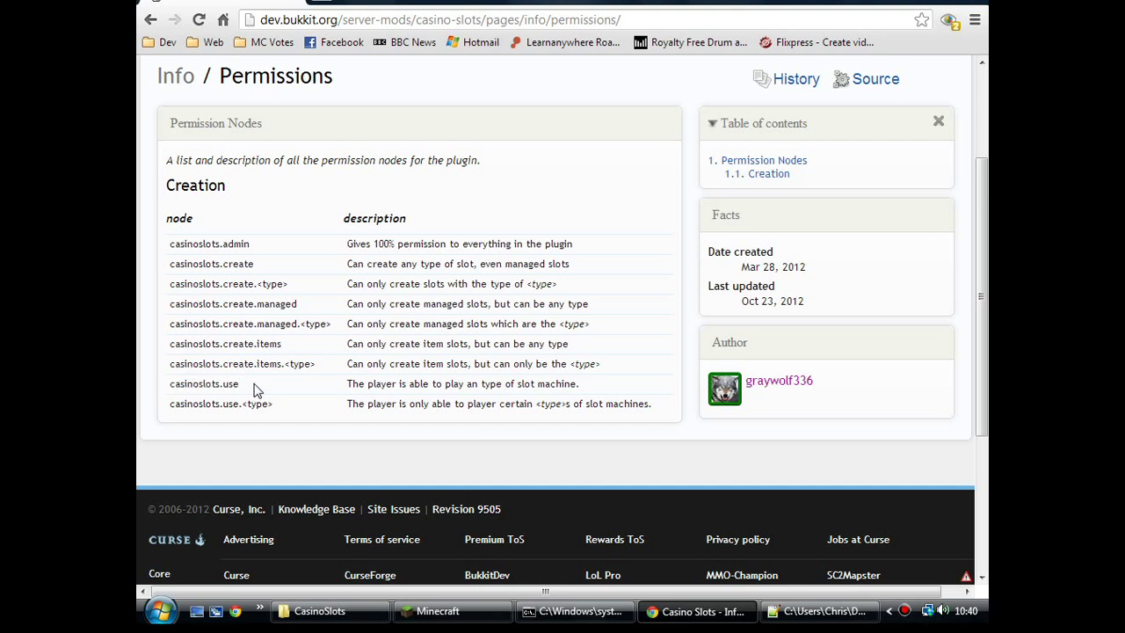
pyautogui.moveTo(254, 390); pyautogui.dragTo(170, 384)
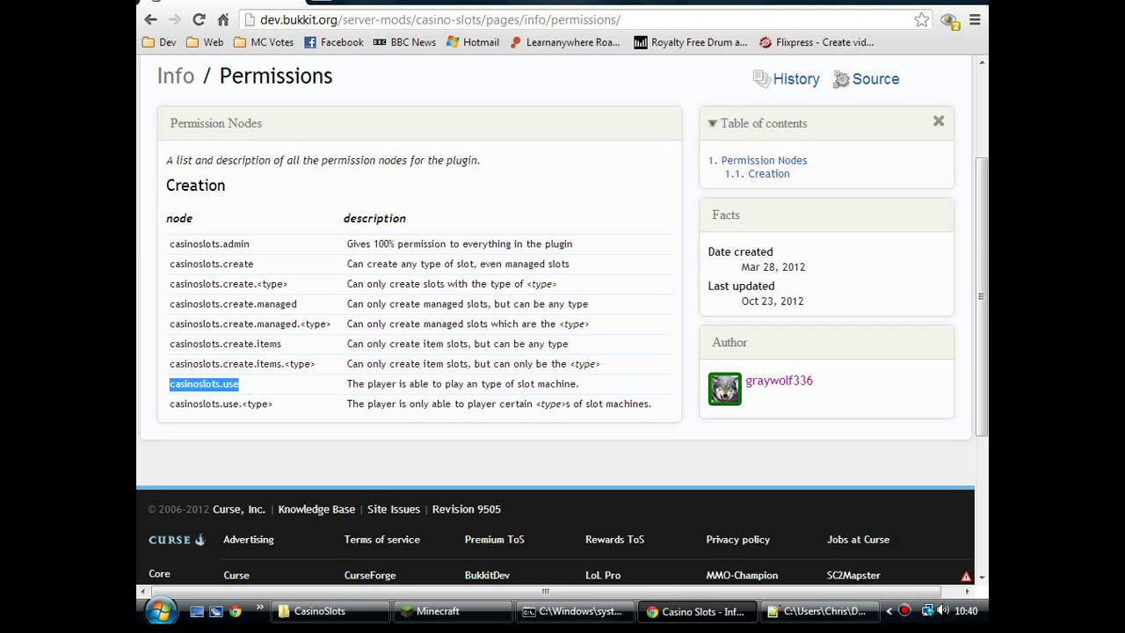
# Step: Highlight the <type> placeholders of the create and create.managed nodes, and the default type name on line 26 of config.yml
pyautogui.moveTo(256, 284); pyautogui.dragTo(288, 284)
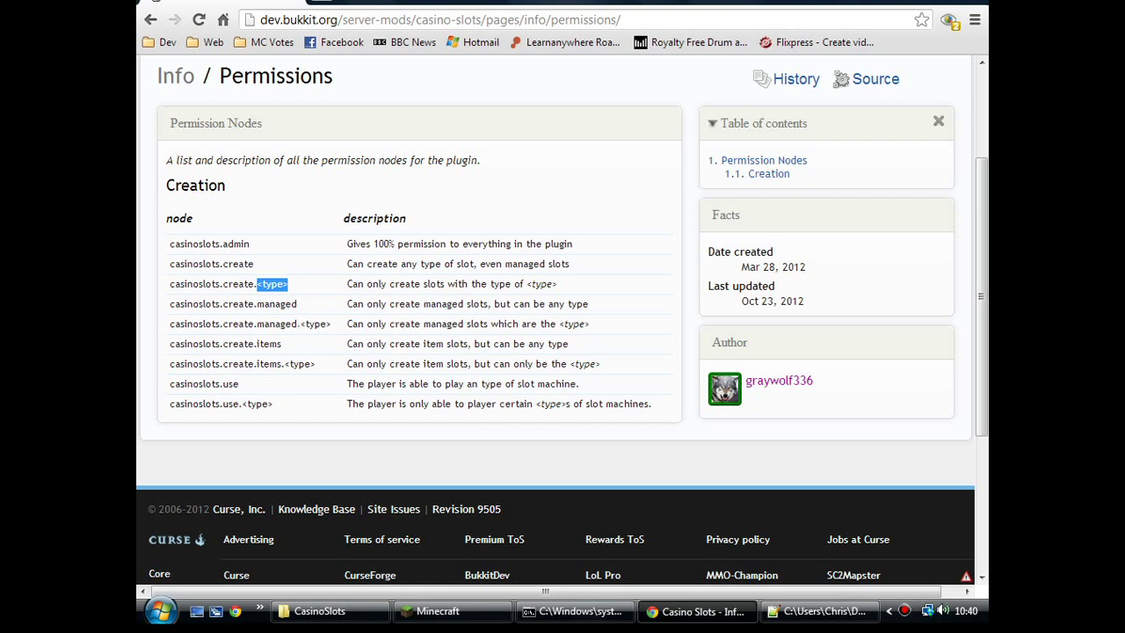
pyautogui.moveTo(301, 323); pyautogui.dragTo(330, 323)
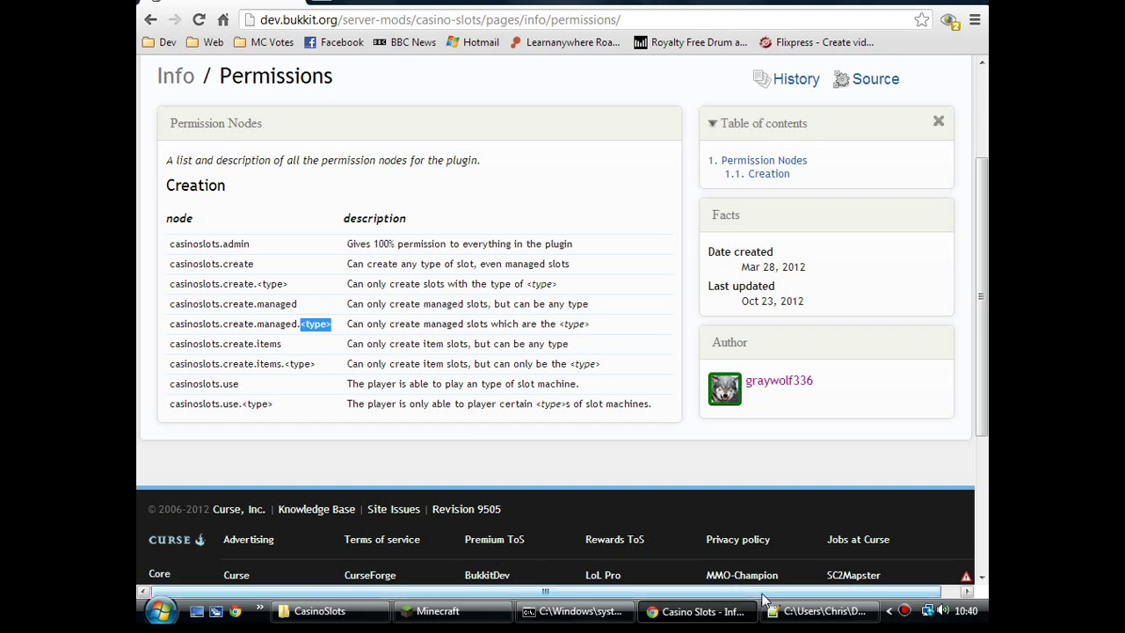
pyautogui.click(817, 611)
pyautogui.click(199, 253)
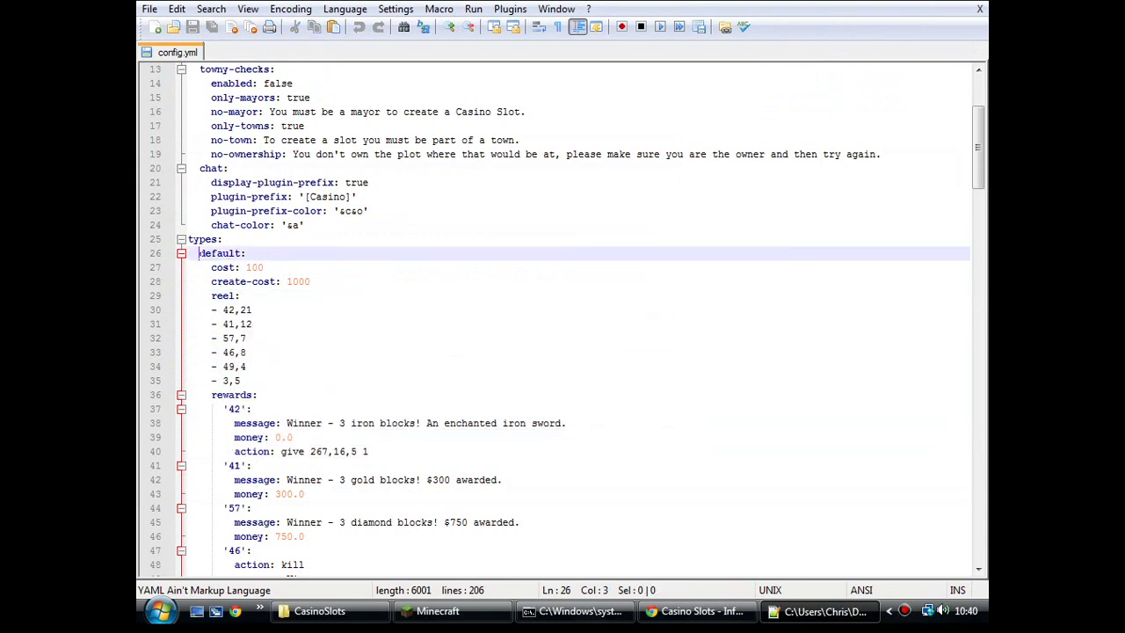
pyautogui.moveTo(200, 253); pyautogui.dragTo(246, 253)
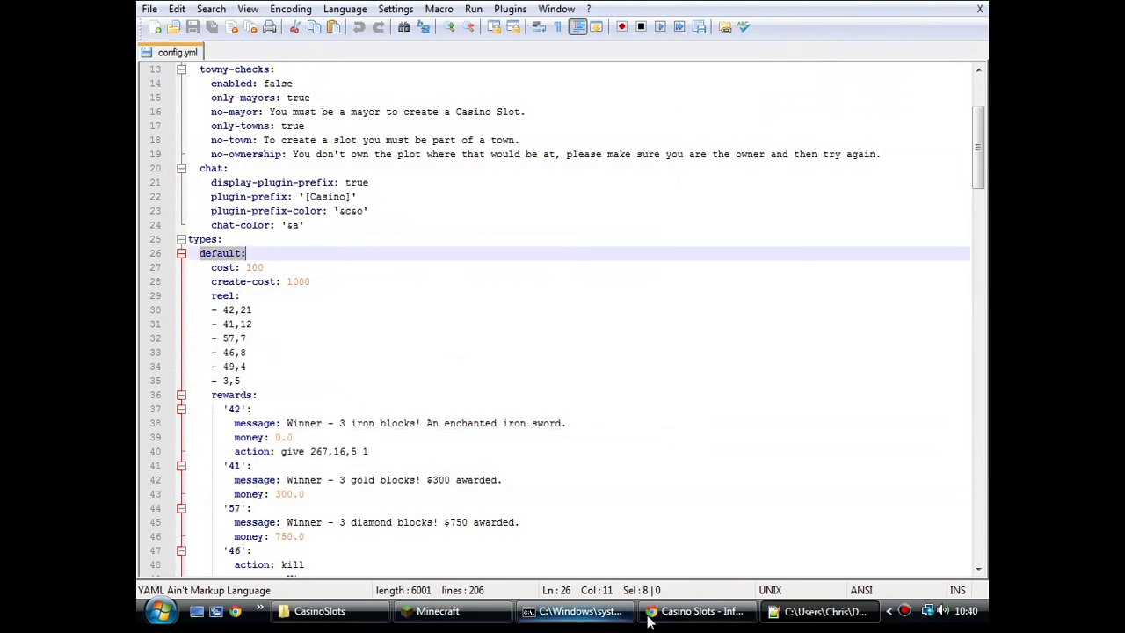
# Step: Return to the permissions page in the browser and highlight the full casinoslots.create.managed node
pyautogui.click(701, 611)
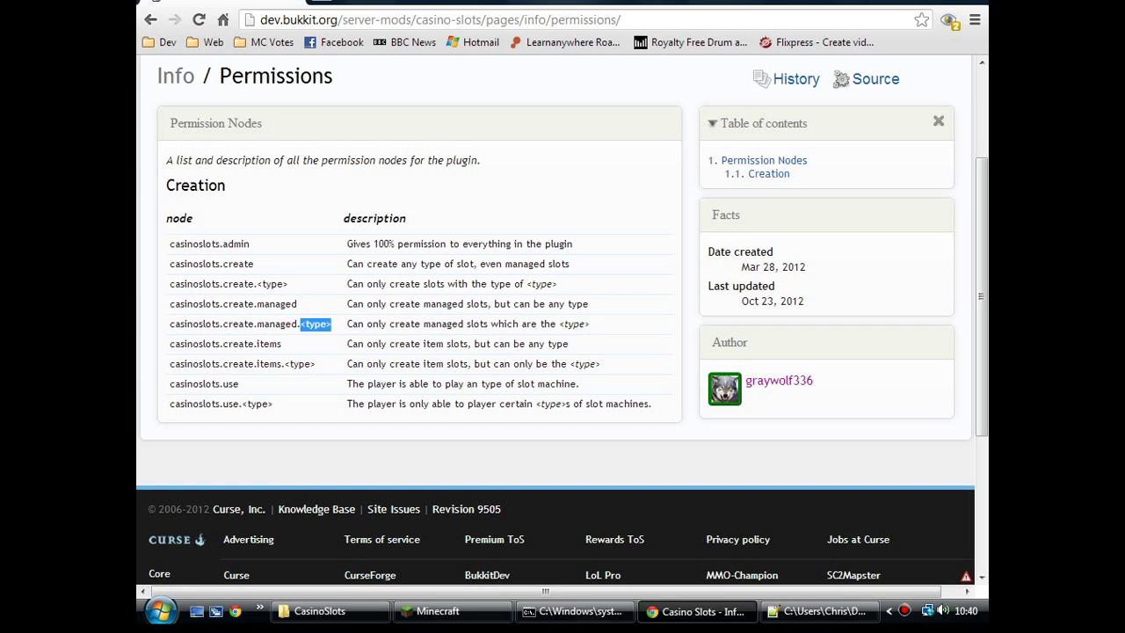
pyautogui.moveTo(170, 303); pyautogui.dragTo(296, 303)
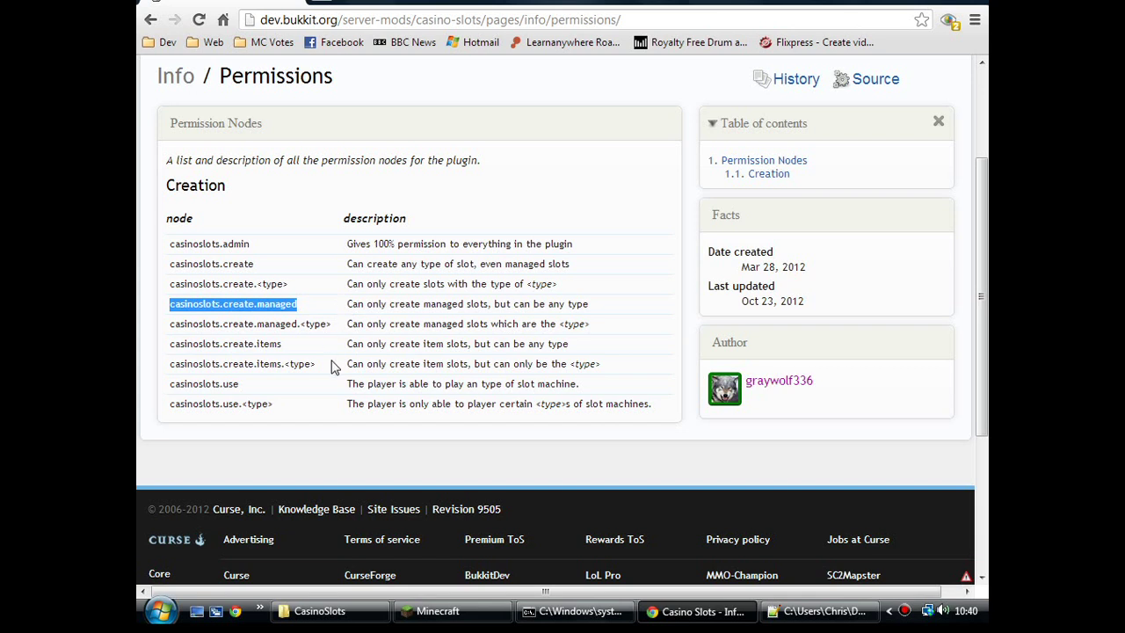
# Step: Highlight the <type> placeholders of the create, create.managed, create.items and use nodes in the permissions table
pyautogui.scroll(-1, 331, 367)
pyautogui.click(264, 221)
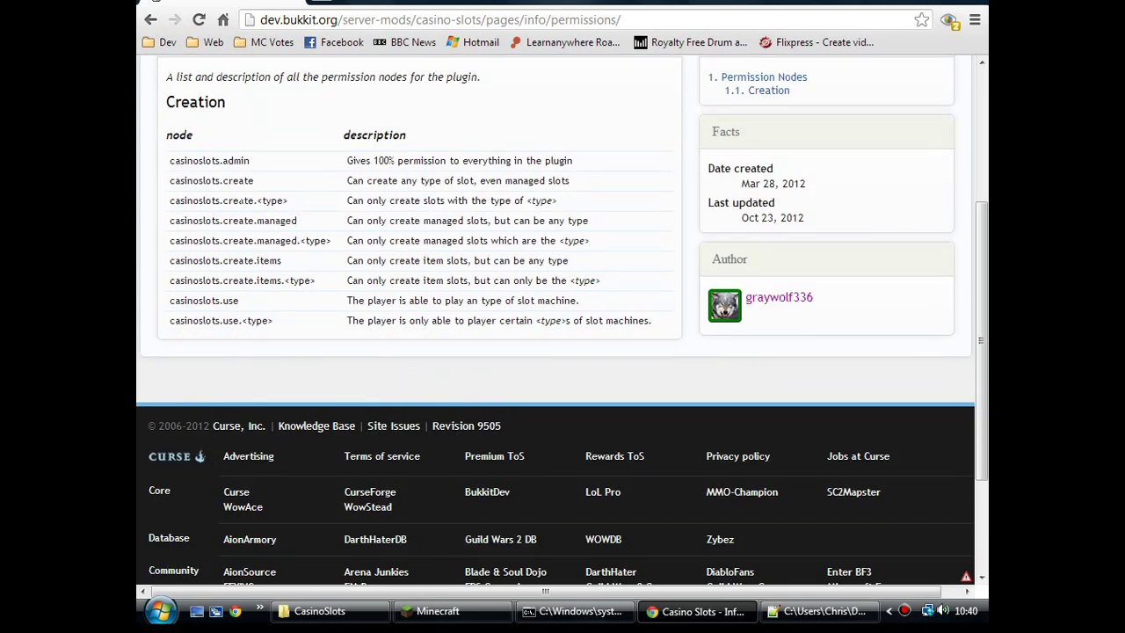
pyautogui.moveTo(253, 200); pyautogui.dragTo(289, 202)
pyautogui.moveTo(297, 240); pyautogui.dragTo(331, 240)
pyautogui.moveTo(276, 280); pyautogui.dragTo(314, 282)
pyautogui.moveTo(273, 321); pyautogui.dragTo(242, 322)
# Step: Go to the Casino Slots overview page and follow its link to the full list of commands
pyautogui.scroll(3, 263, 356)
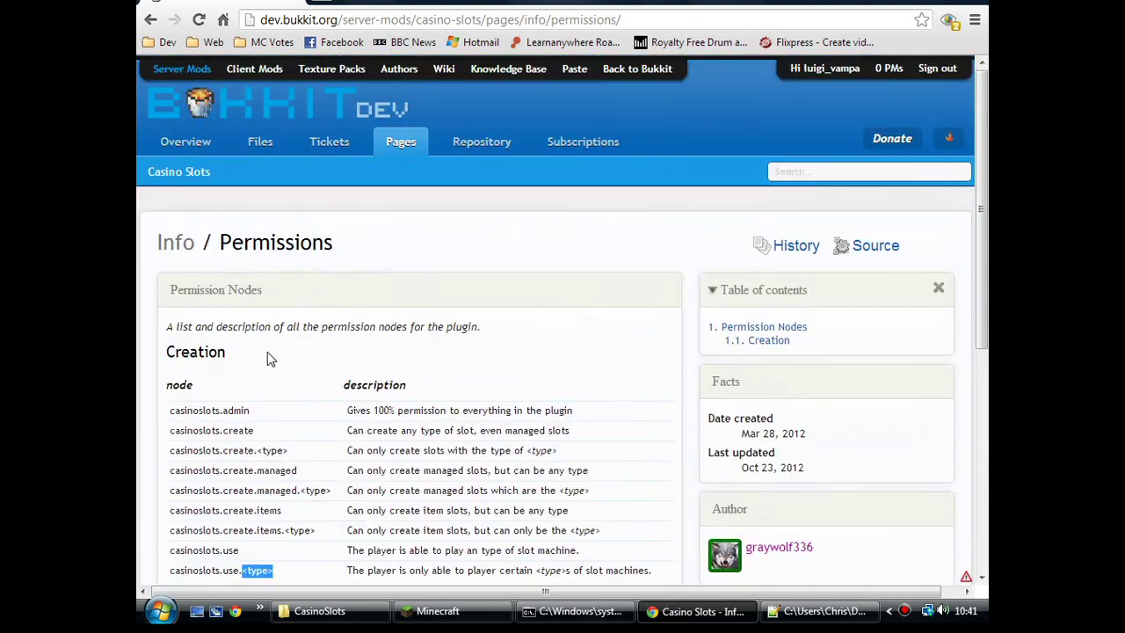
pyautogui.click(183, 145)
pyautogui.scroll(-1, 307, 365)
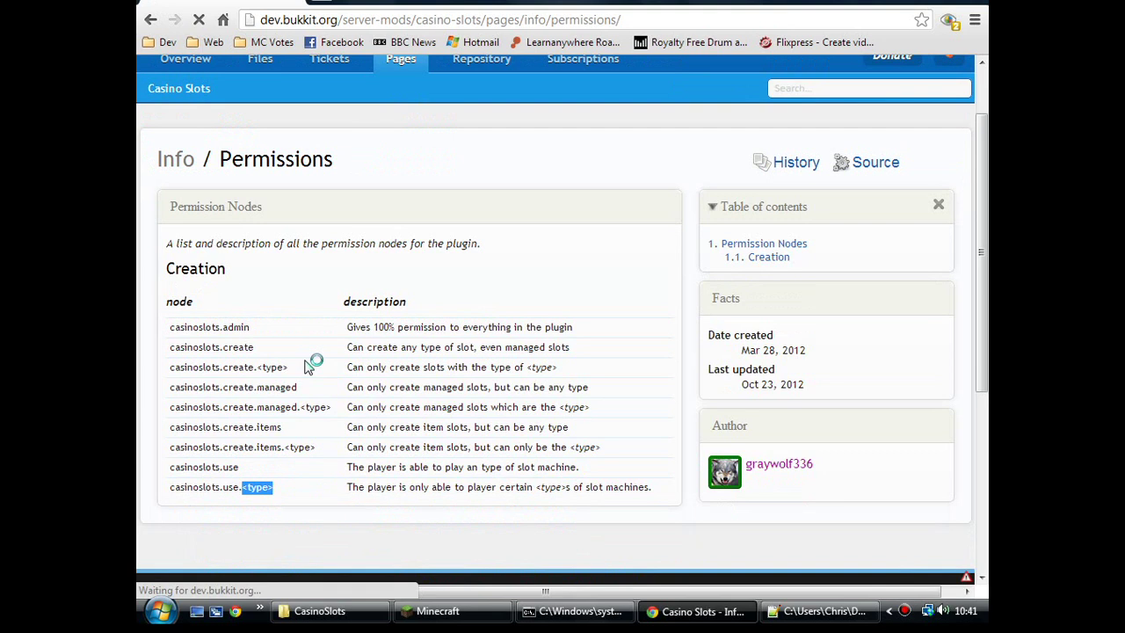
pyautogui.scroll(-3, 309, 365)
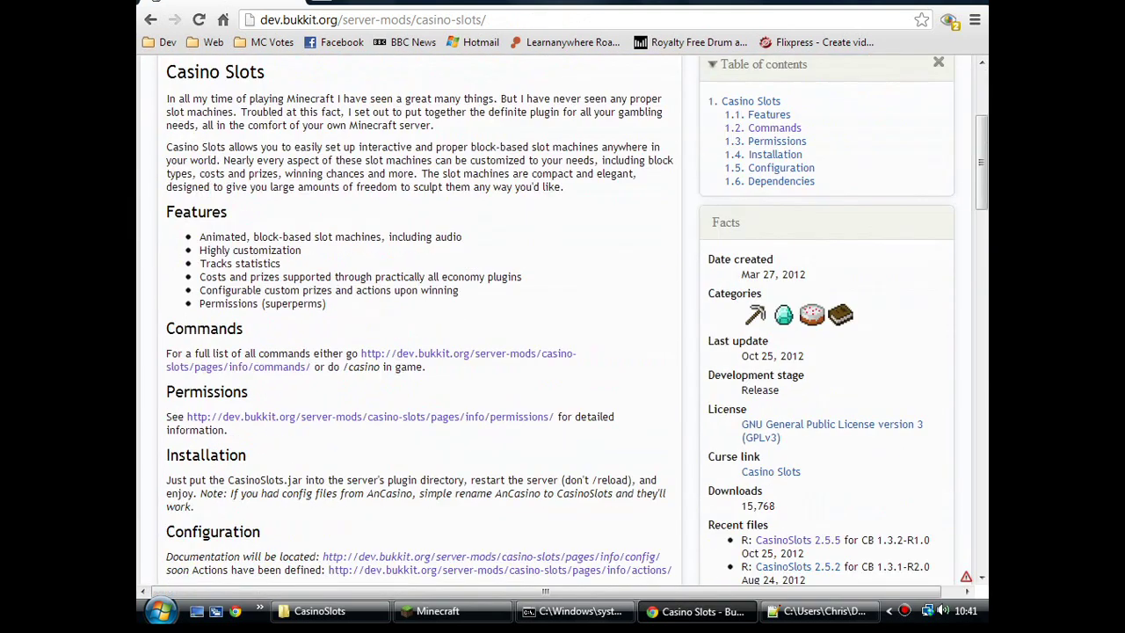
pyautogui.click(295, 366)
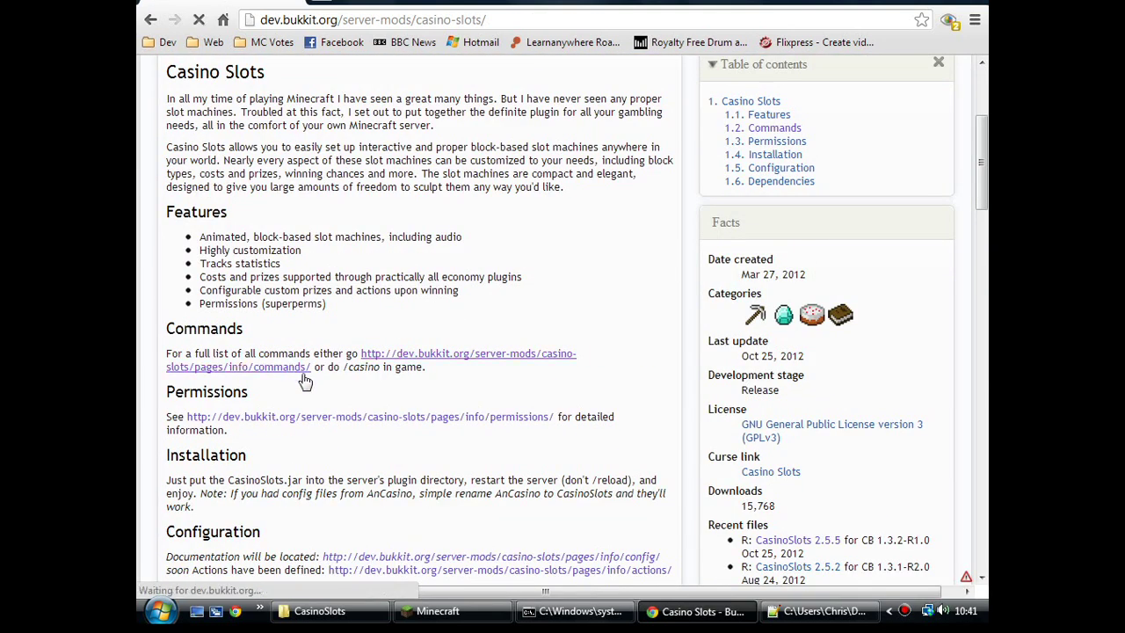
# Step: Review the /casino commands and their descriptions in the List of Commands
pyautogui.scroll(-2, 255, 367)
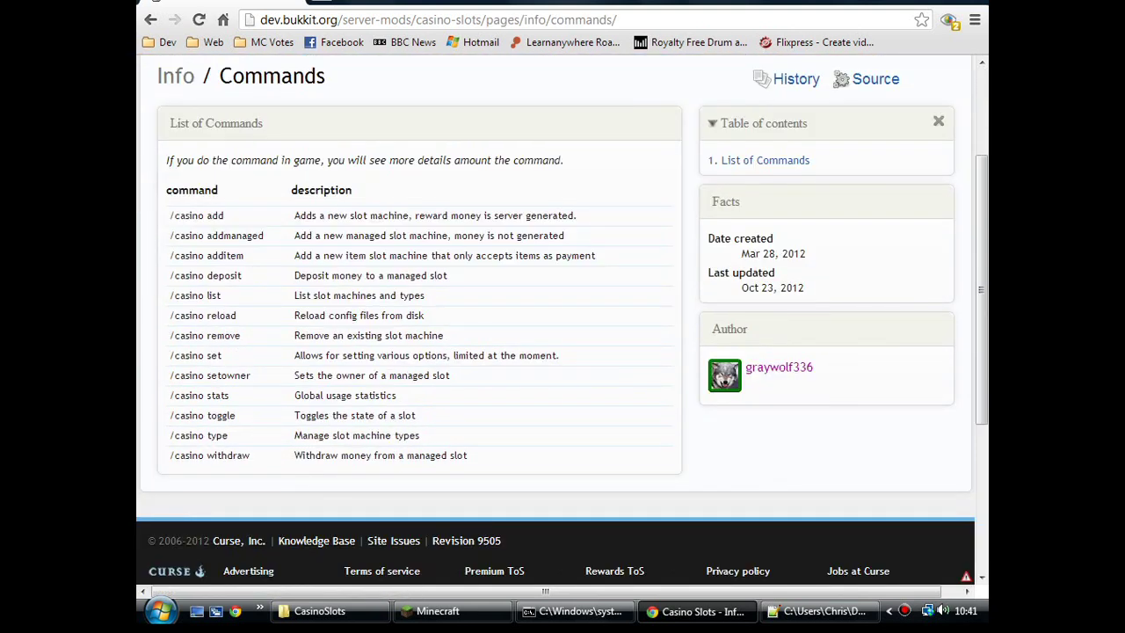
pyautogui.scroll(2, 232, 302)
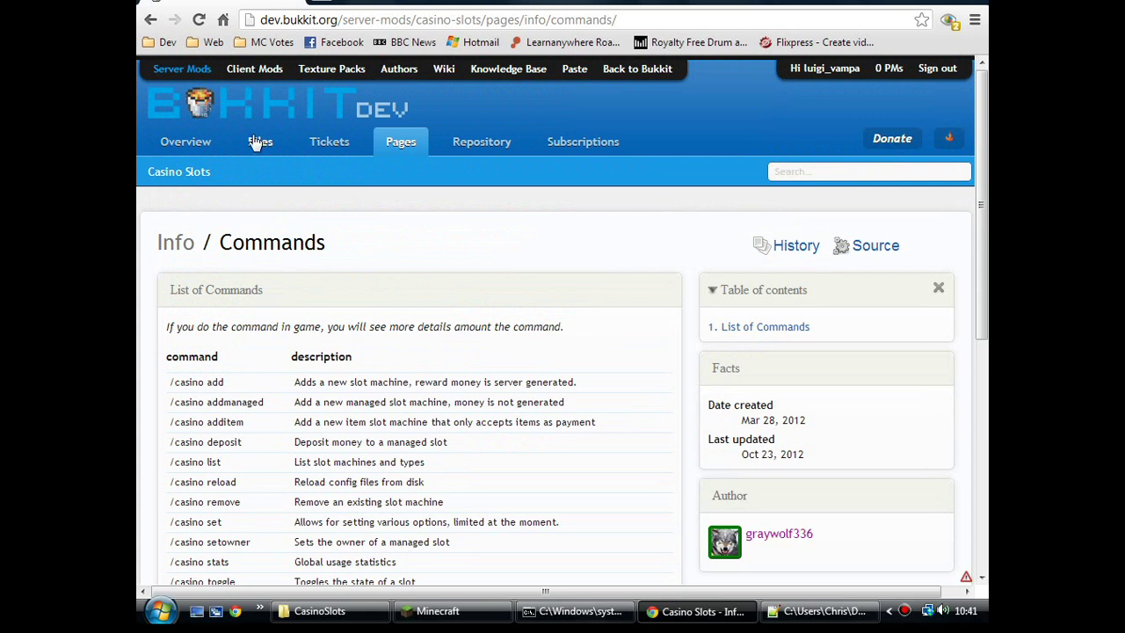
pyautogui.scroll(-1, 283, 236)
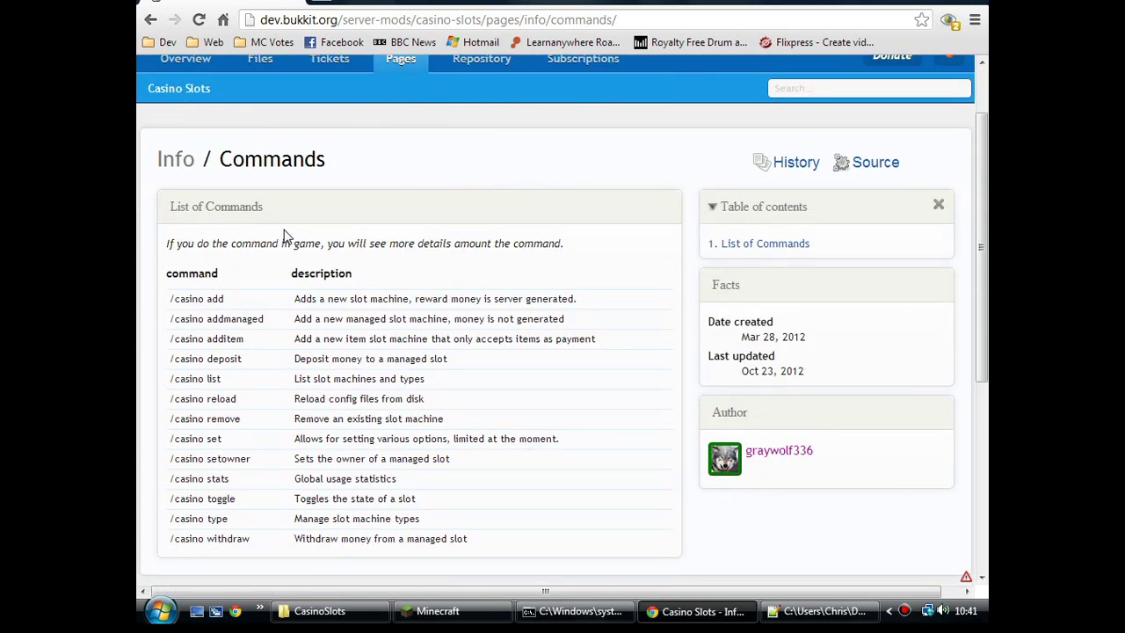
pyautogui.scroll(-1, 283, 235)
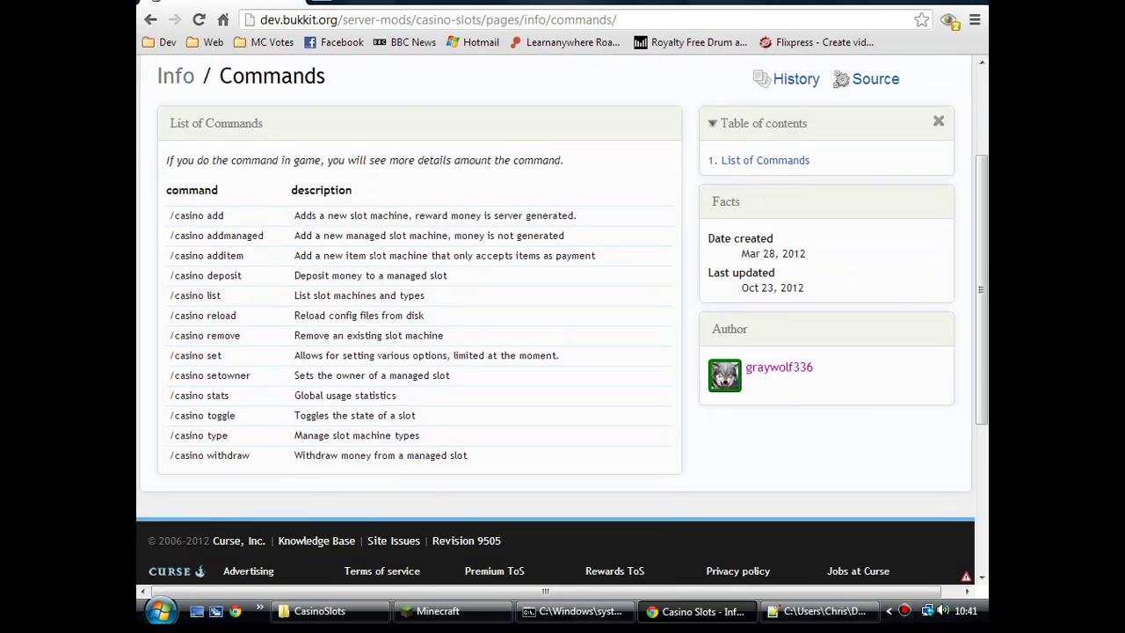
pyautogui.scroll(-1, 492, 263)
pyautogui.scroll(3, 390, 290)
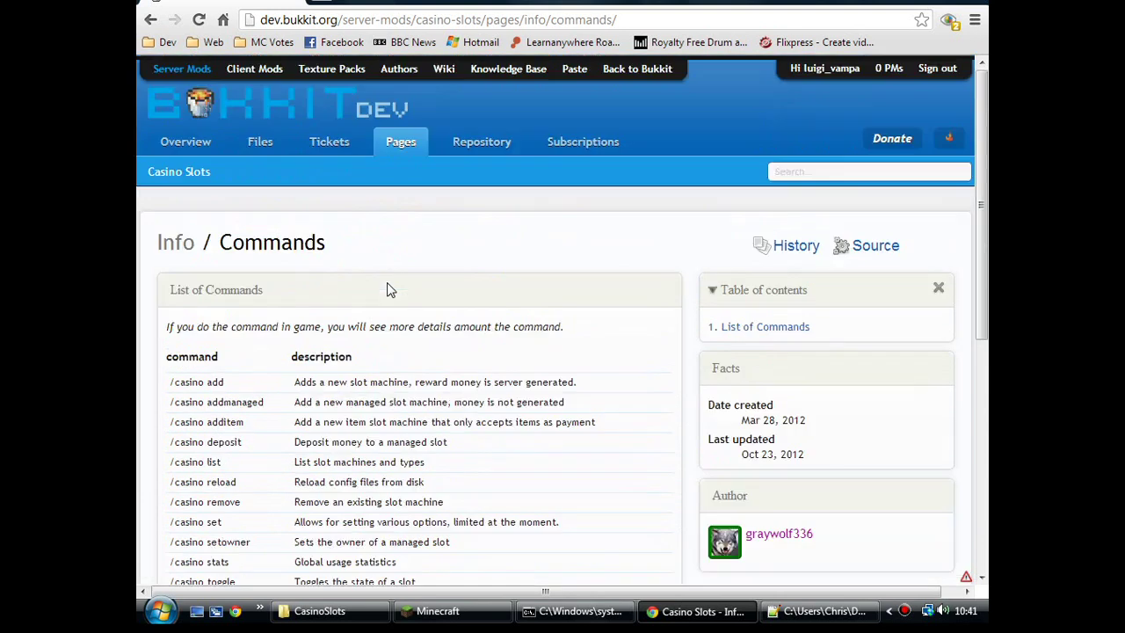
pyautogui.scroll(-2, 389, 280)
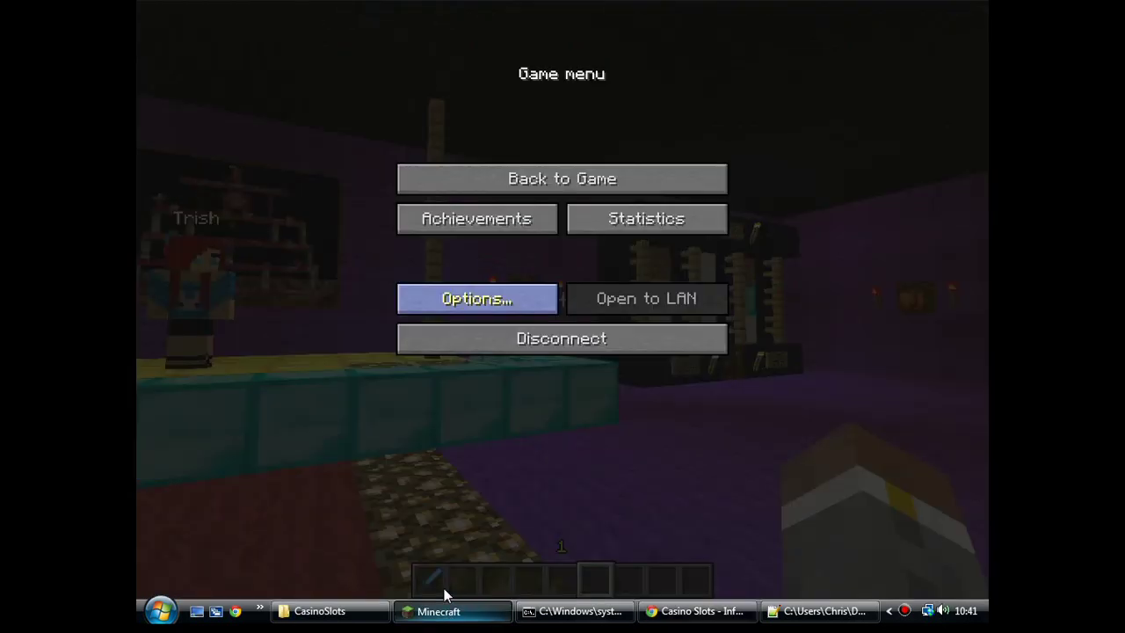
# Step: Switch to Minecraft, resume the game, walk to the wall slot machine and punch its controller block to show its details
pyautogui.click(562, 179)
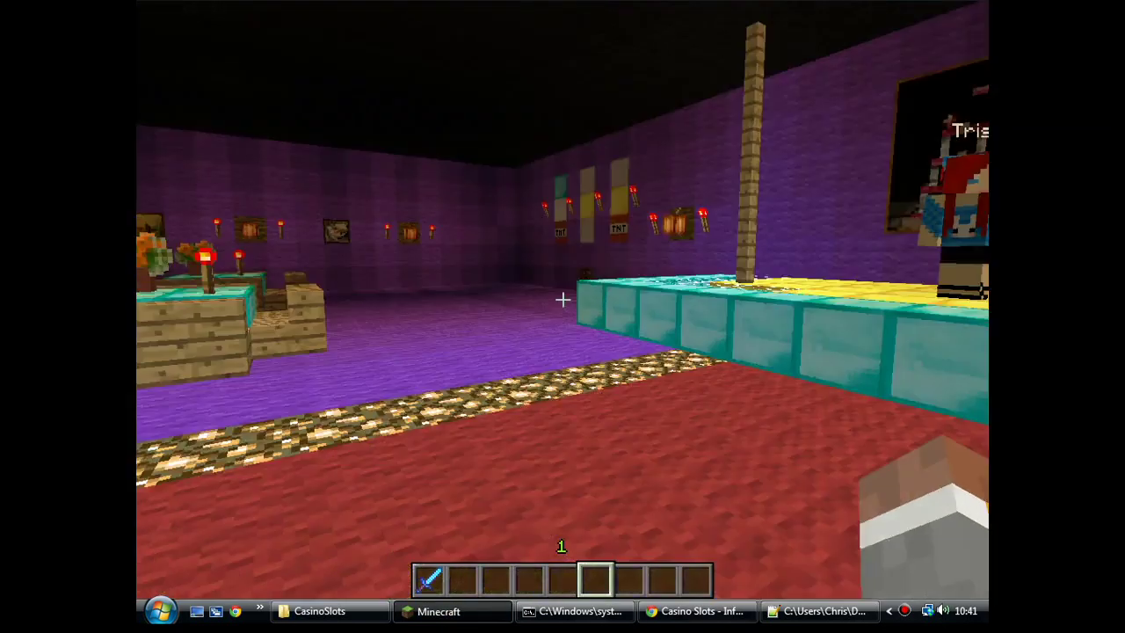
pyautogui.press('w')
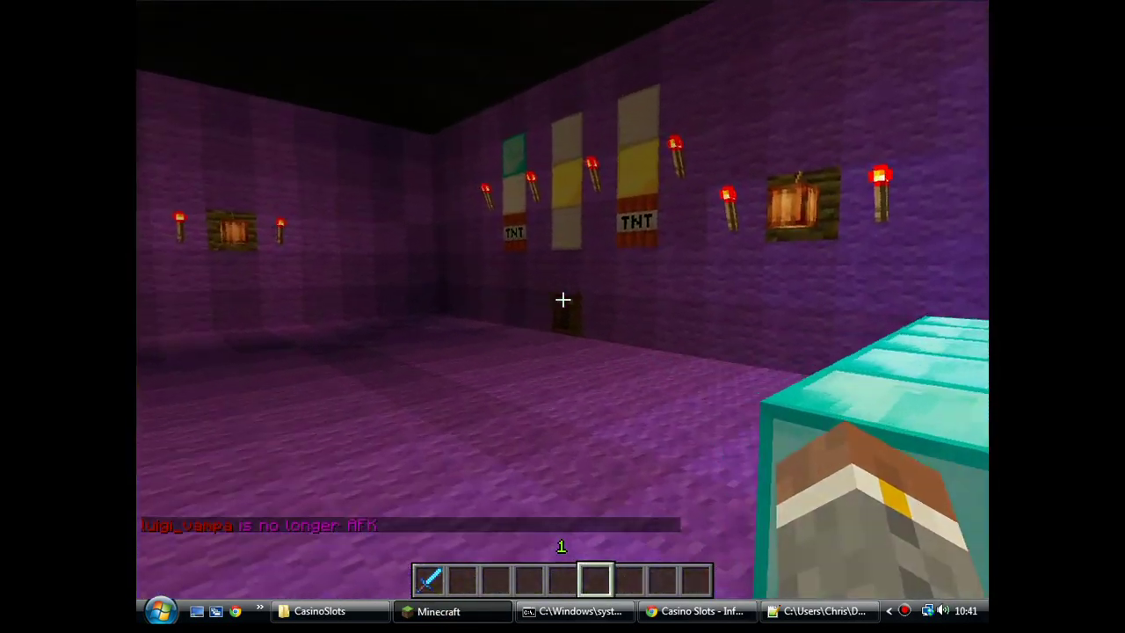
pyautogui.press('w')
pyautogui.click(562, 300)
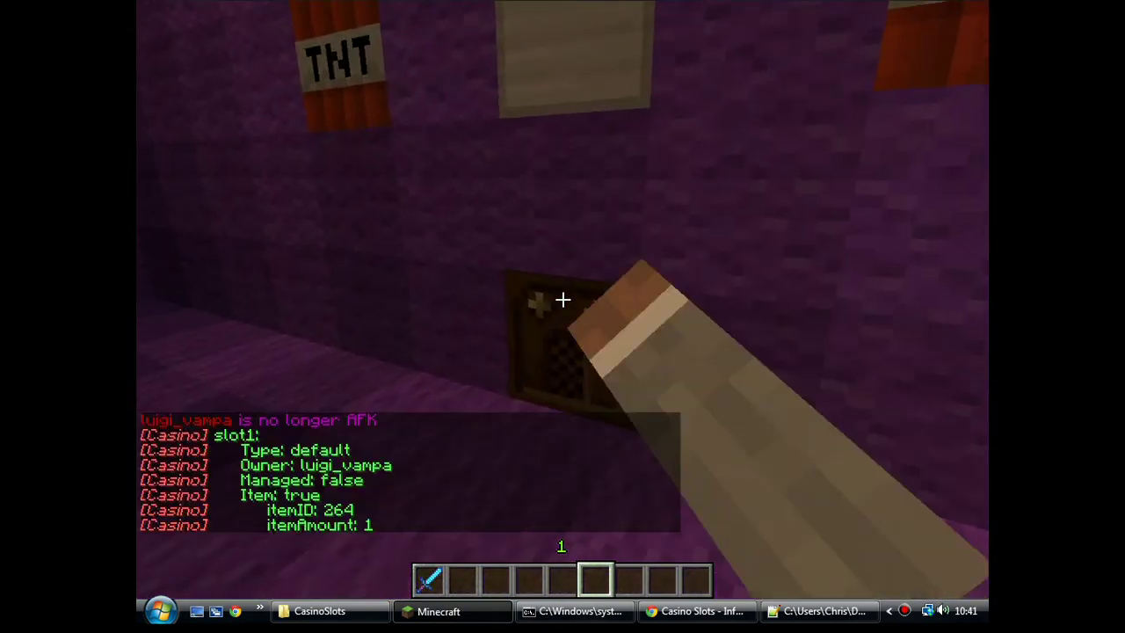
pyautogui.press('s')
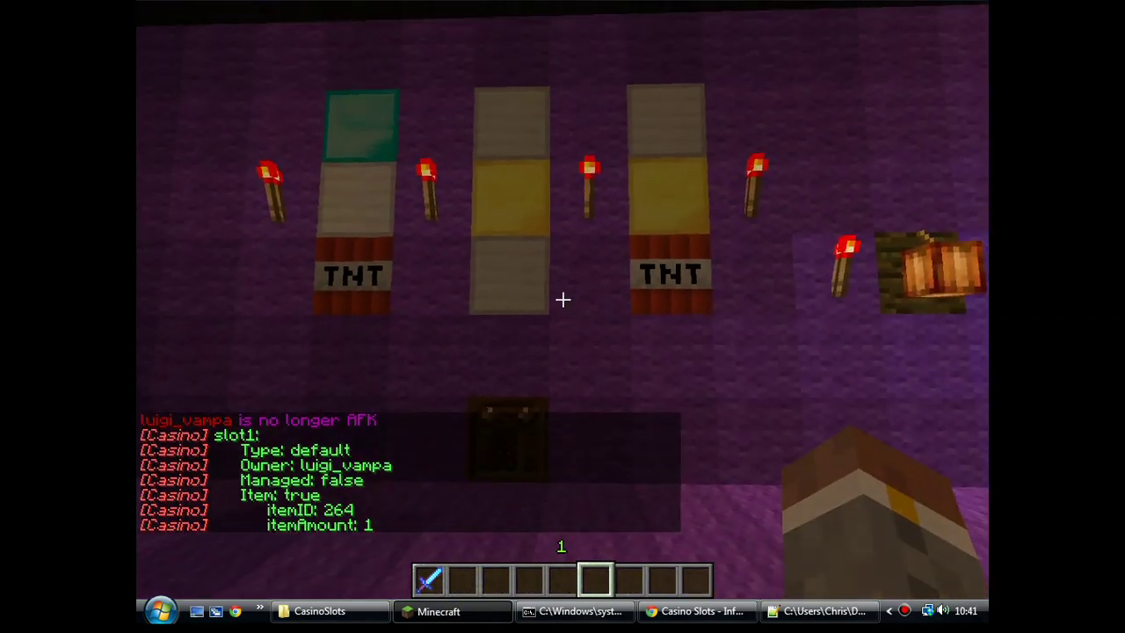
pyautogui.press('w')
pyautogui.click(562, 299)
pyautogui.press('s')
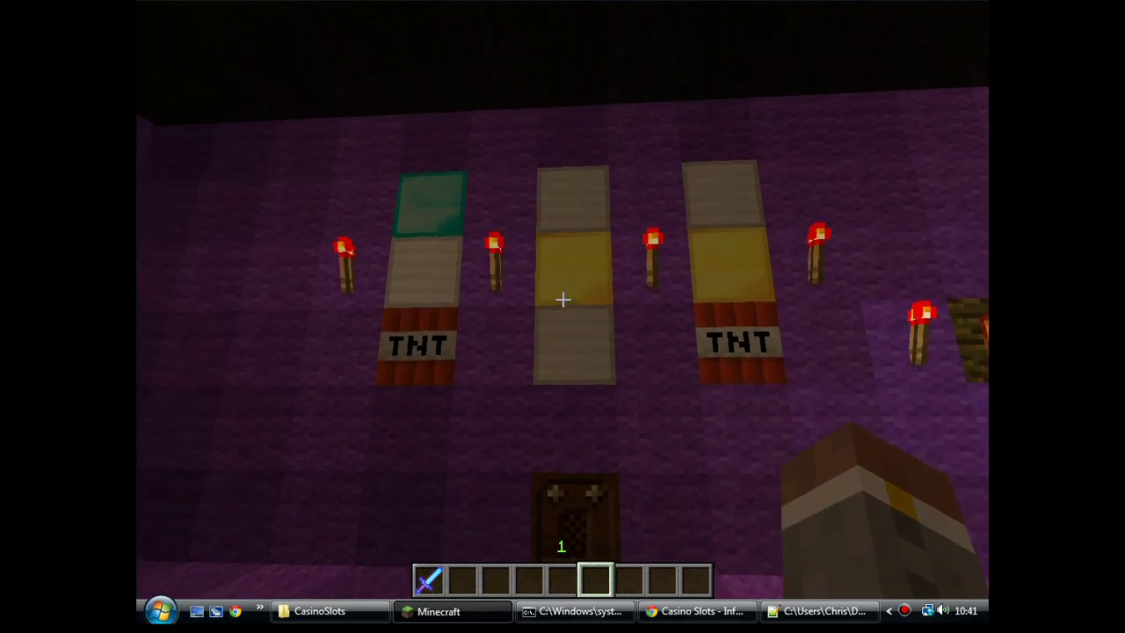
# Step: Remove the existing slot machine with the command /casino remove slot1
pyautogui.press('t')
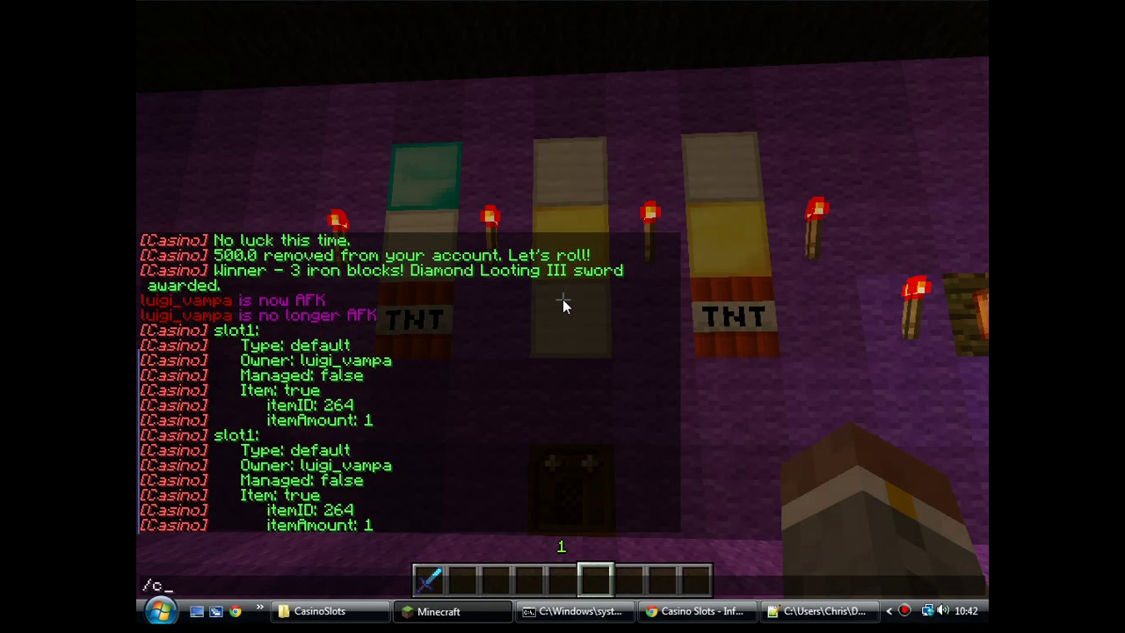
pyautogui.write('asino rem')
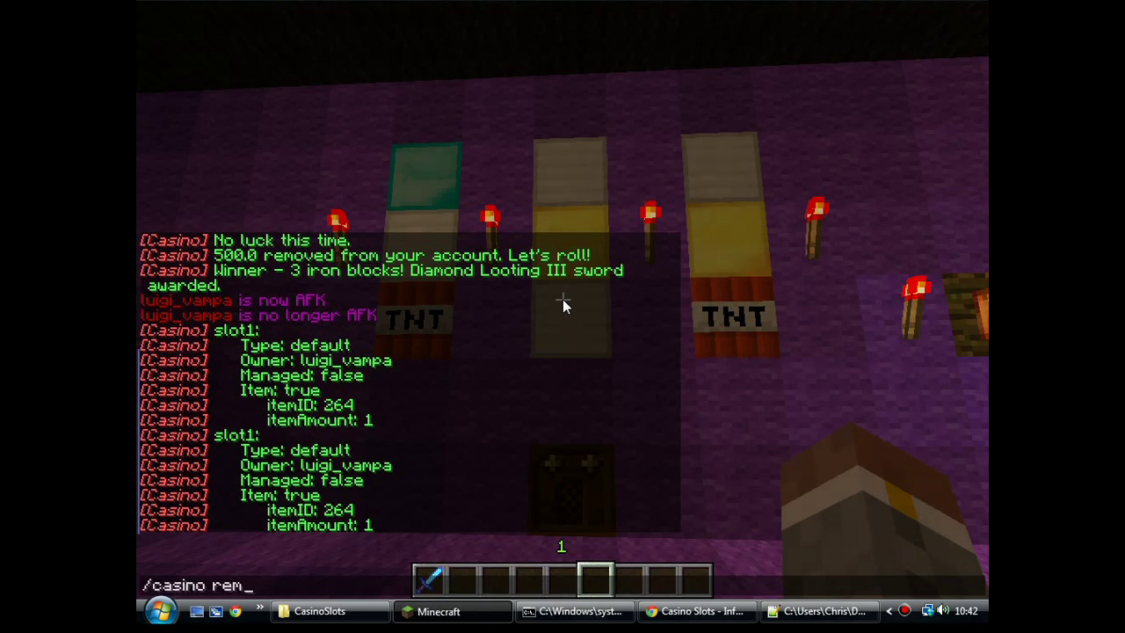
pyautogui.write('ove slot1')
pyautogui.press('Return')
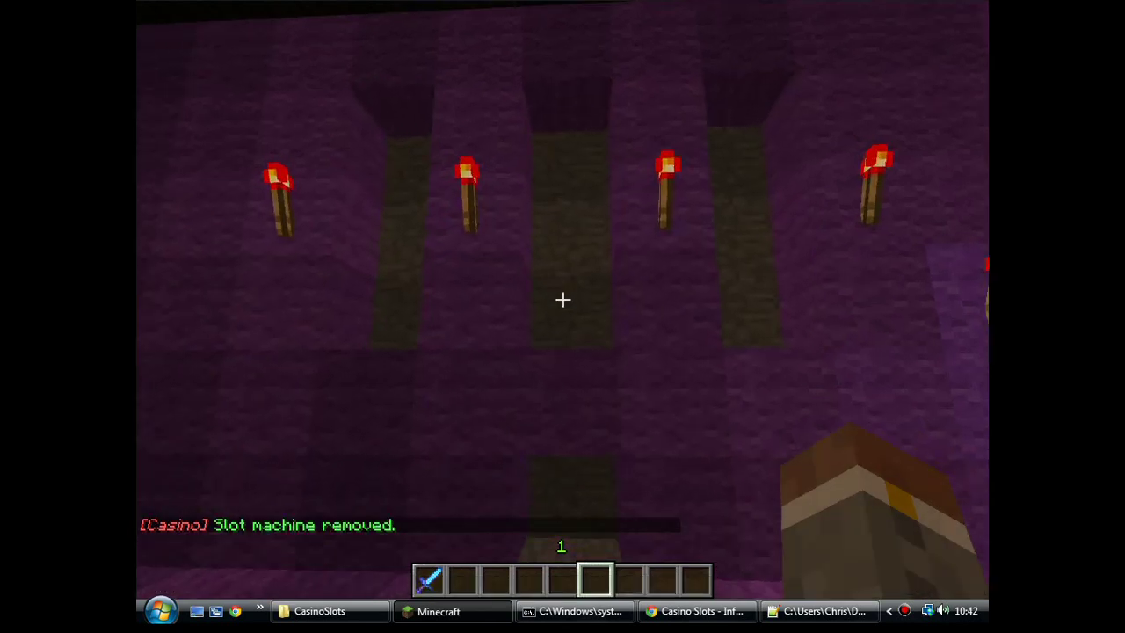
# Step: Take black wool from the creative inventory and place it in the base and controller gaps of the wall
pyautogui.press('e')
pyautogui.click(547, 349)
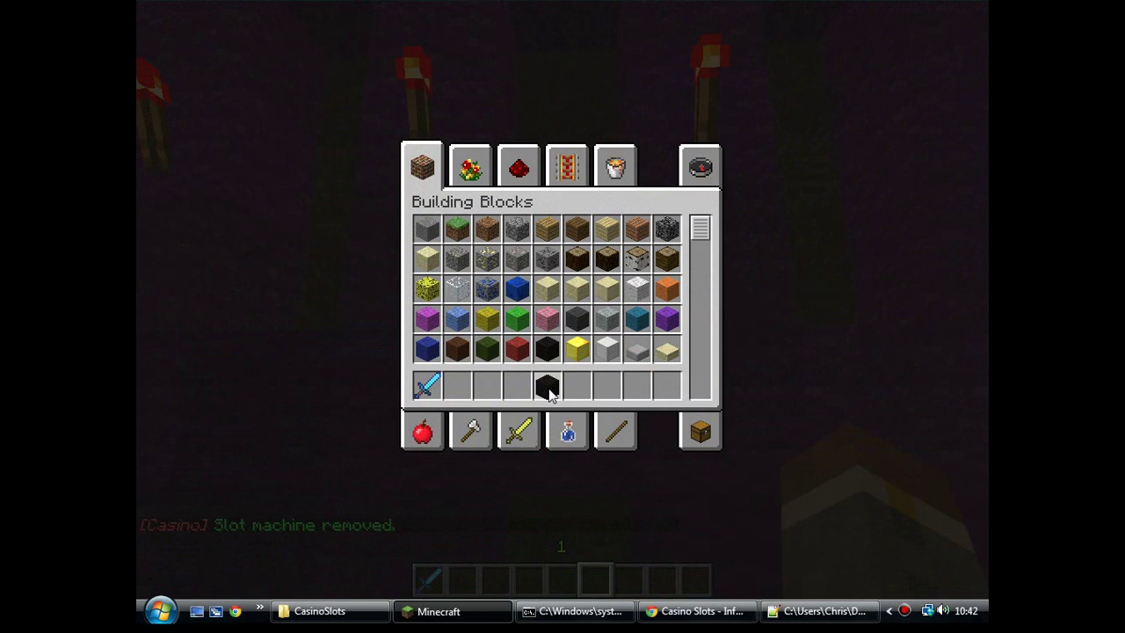
pyautogui.click(547, 384)
pyautogui.press('e')
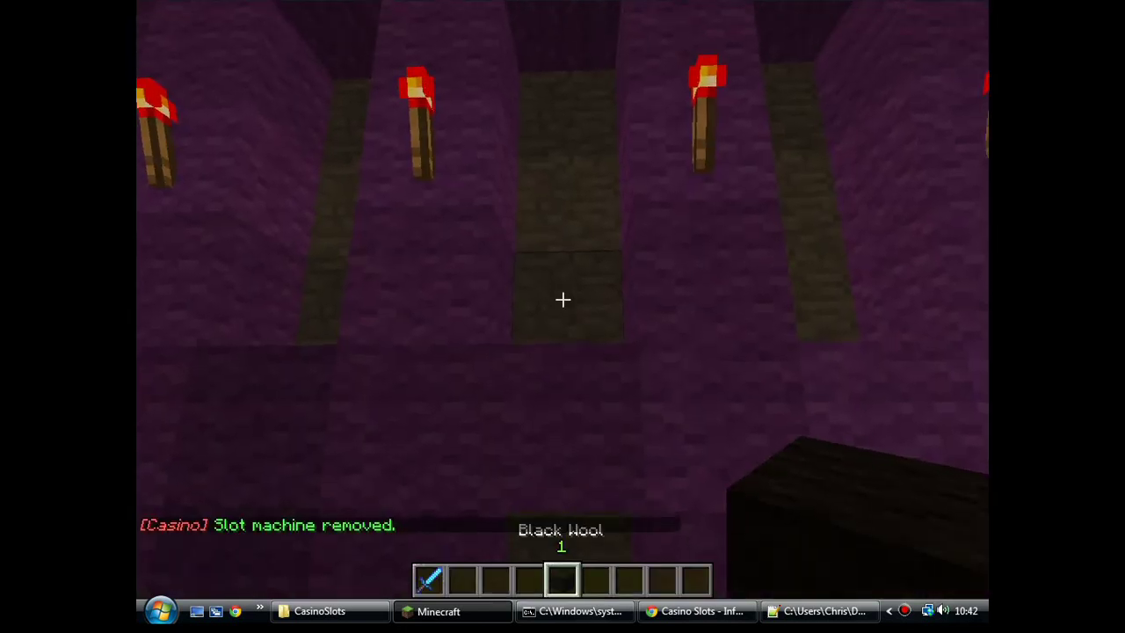
pyautogui.rightClick(562, 300)
pyautogui.rightClick(562, 299)
# Step: Create a slot machine with /casino add slot1 default, using the upper black wool as base and the lower one as controller
pyautogui.write('t')
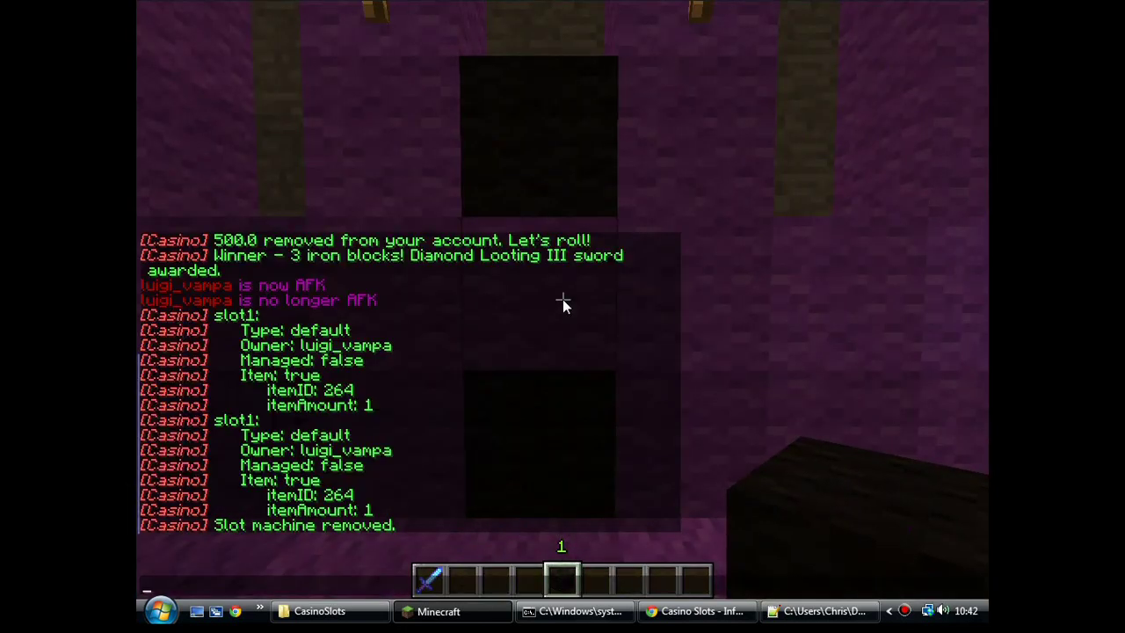
pyautogui.write('/casino')
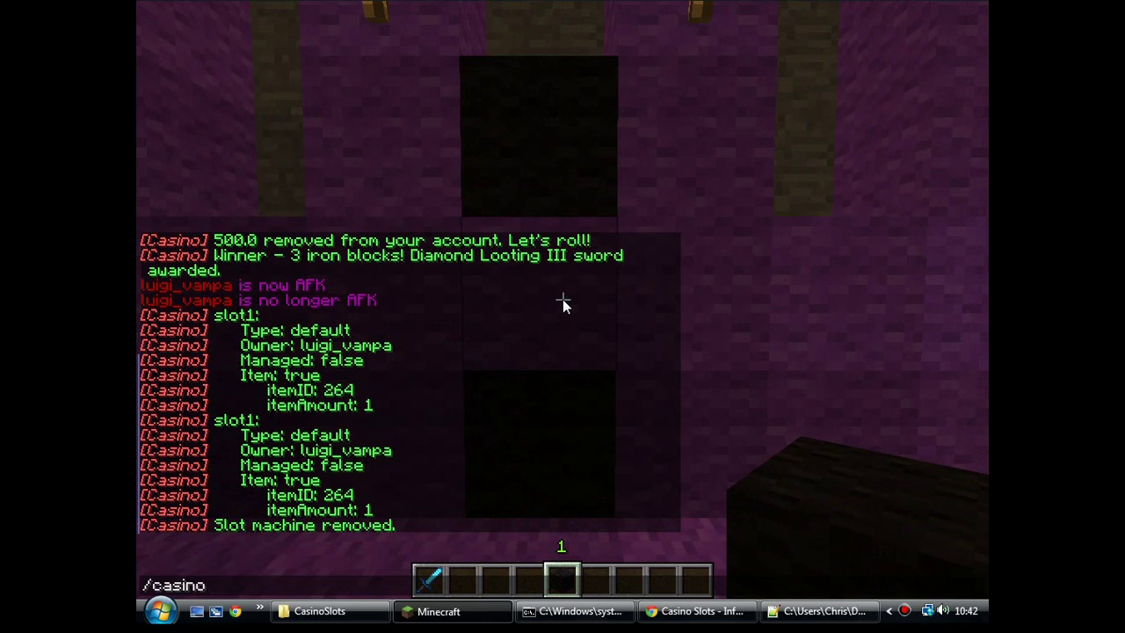
pyautogui.write(' add slot1 defa')
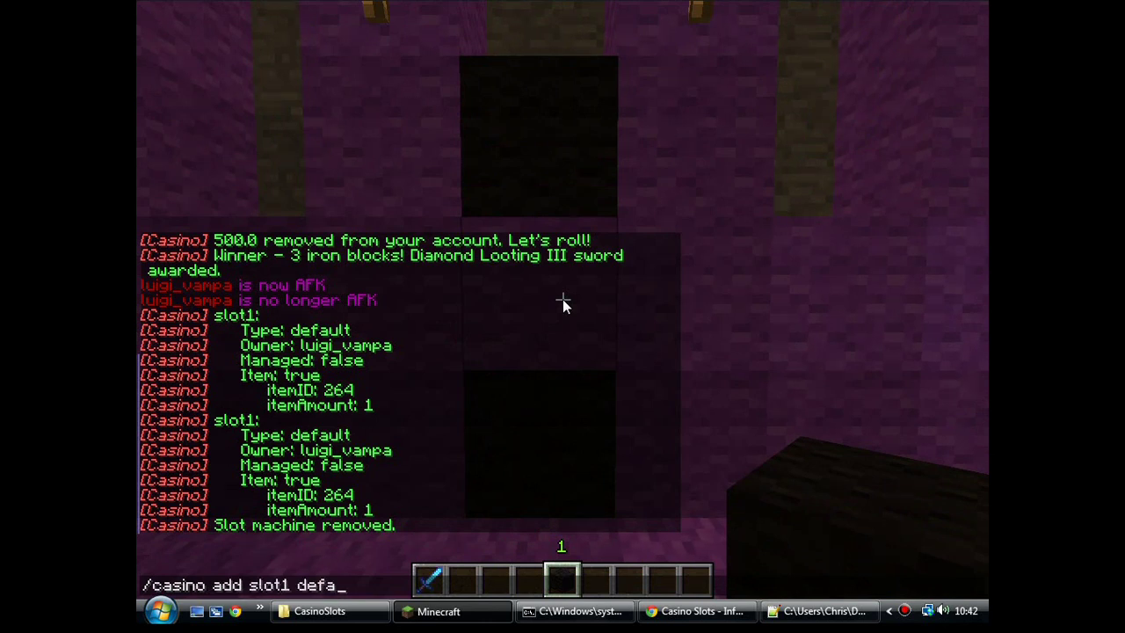
pyautogui.write('ult')
pyautogui.press('Return')
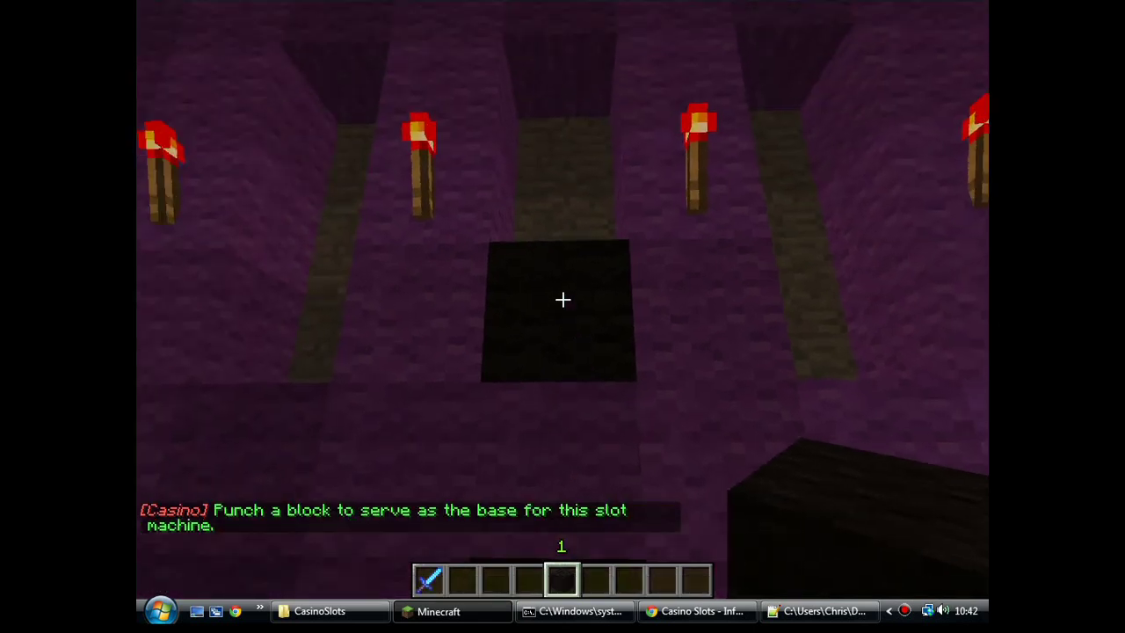
pyautogui.click(563, 299)
pyautogui.click(563, 299)
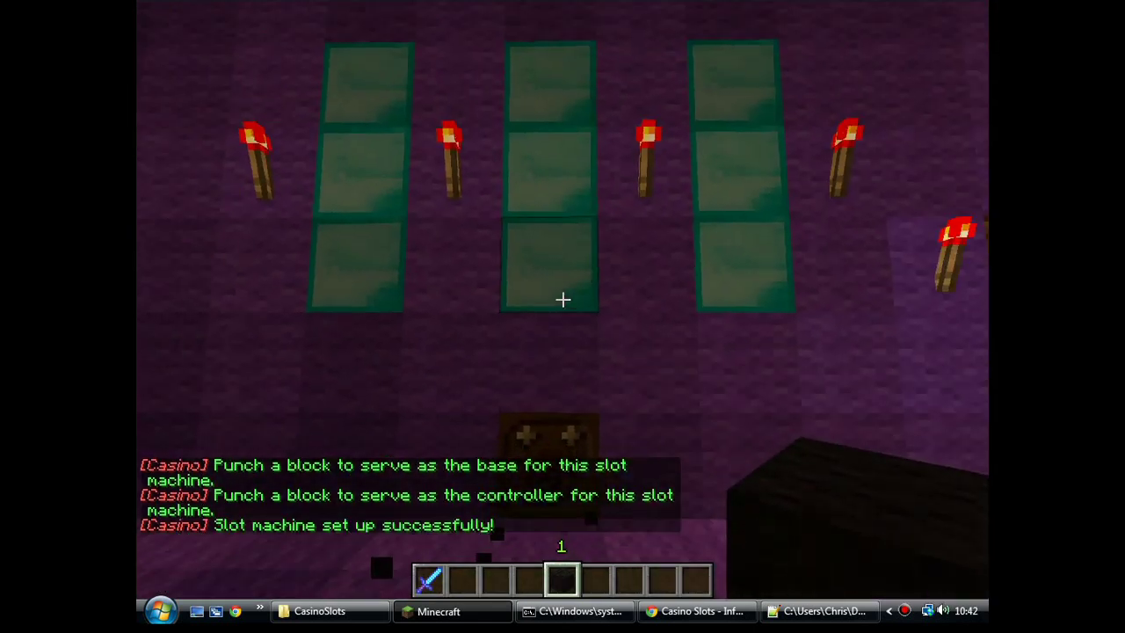
# Step: Play the new slot machine once using its controller block and step back to watch the reels
pyautogui.press('w')
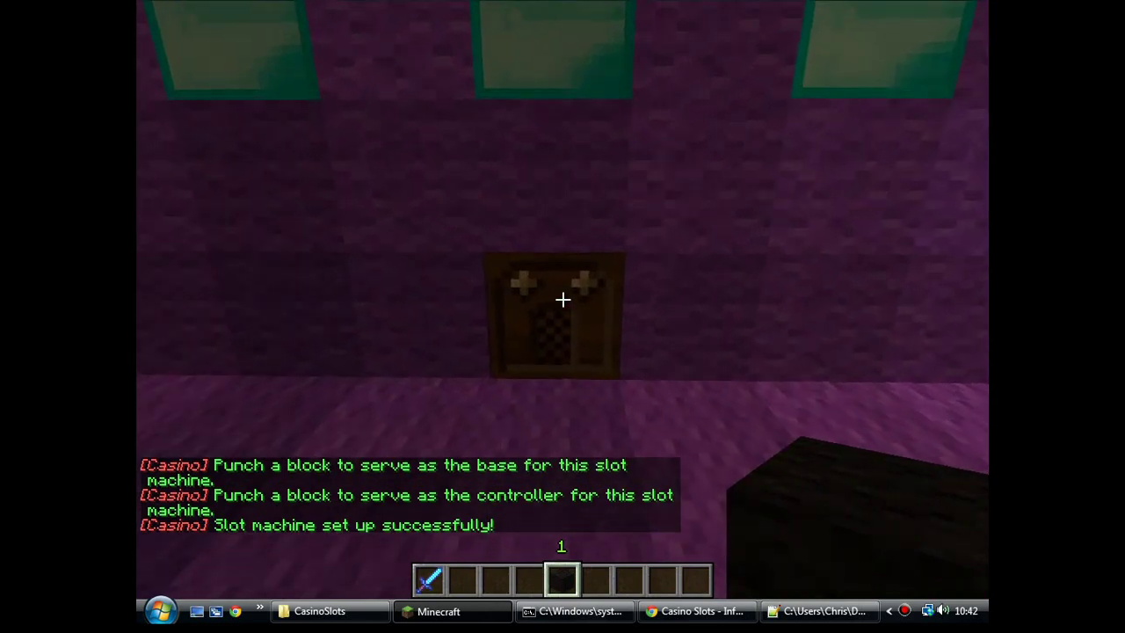
pyautogui.click(562, 300)
pyautogui.press('s')
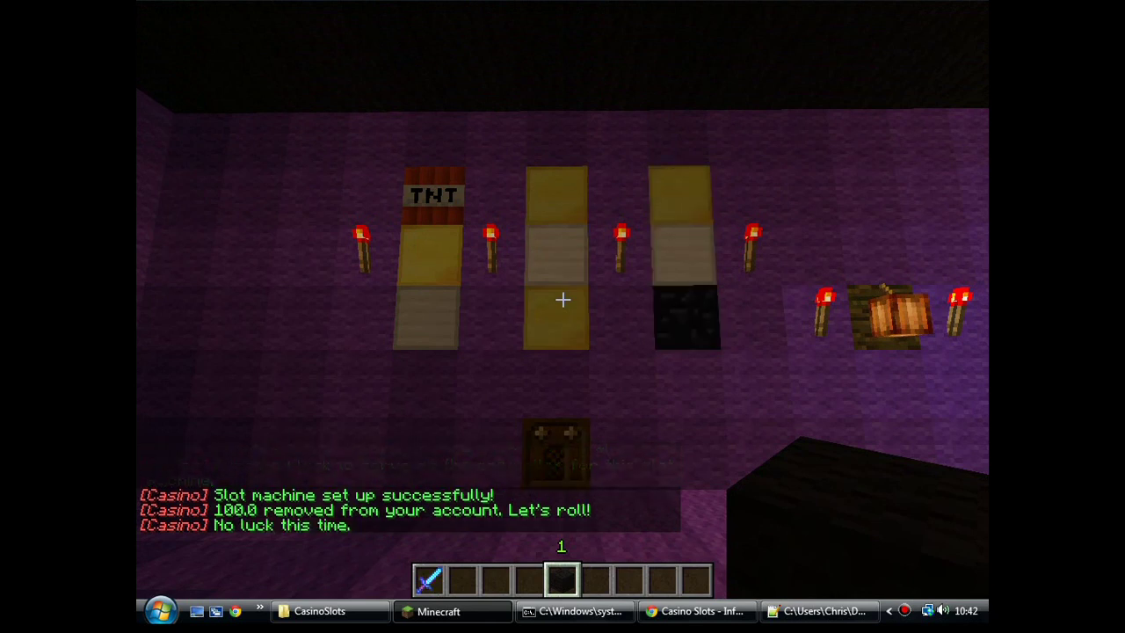
# Step: Remove the machine with /casino remove slot1 and refill the base and controller gaps with black wool
pyautogui.write('ww')
pyautogui.write('t/casino remove slot1')
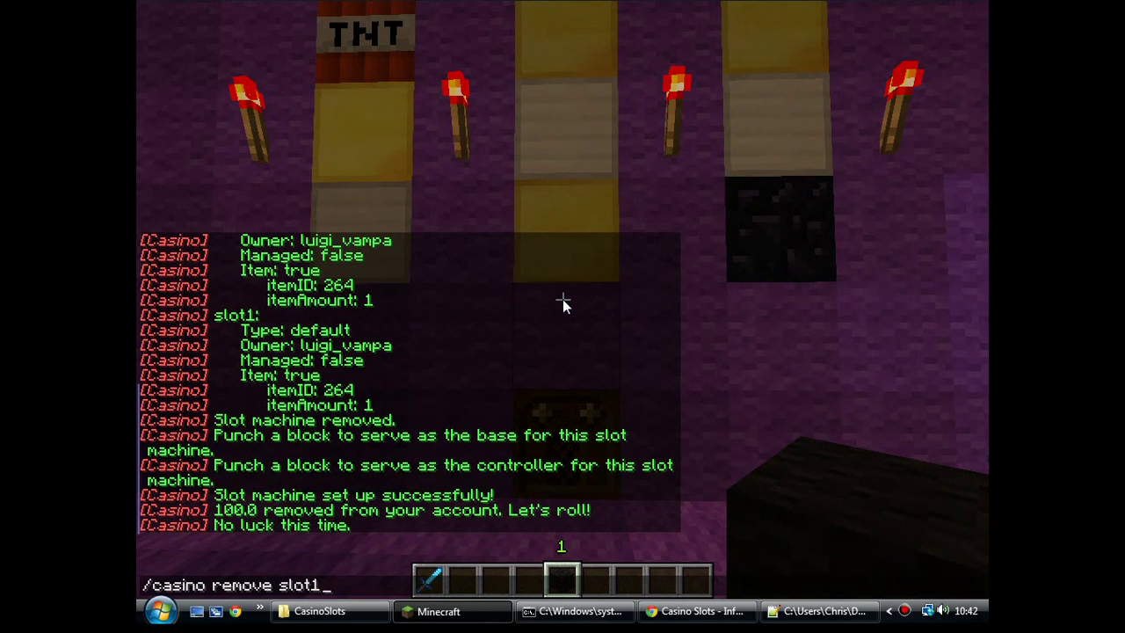
pyautogui.press('Return')
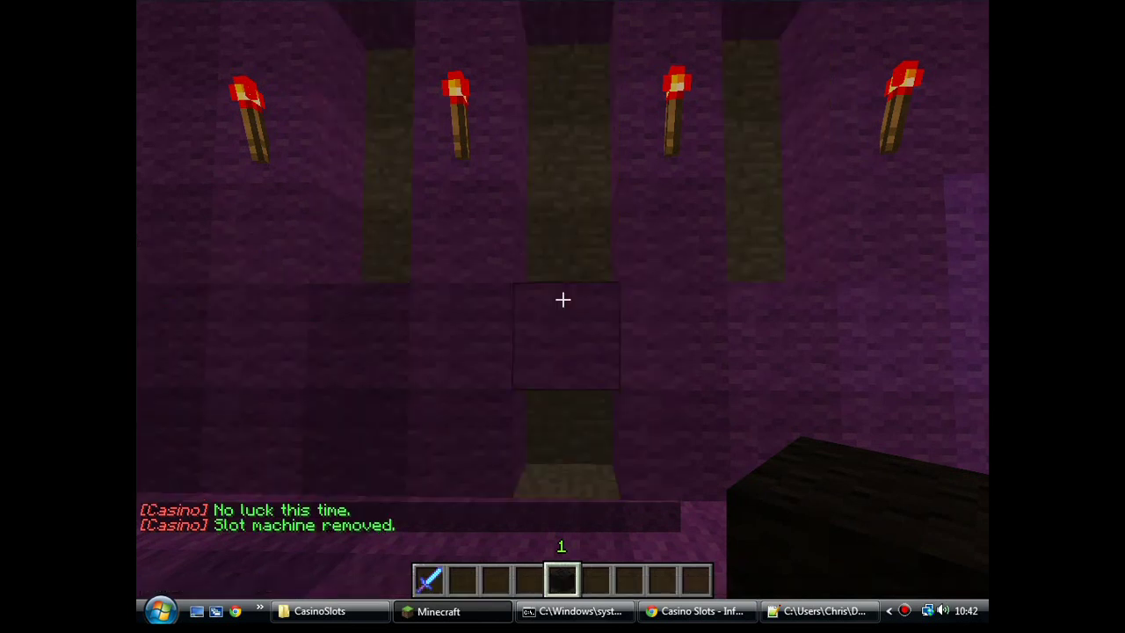
pyautogui.press('w')
pyautogui.press('s')
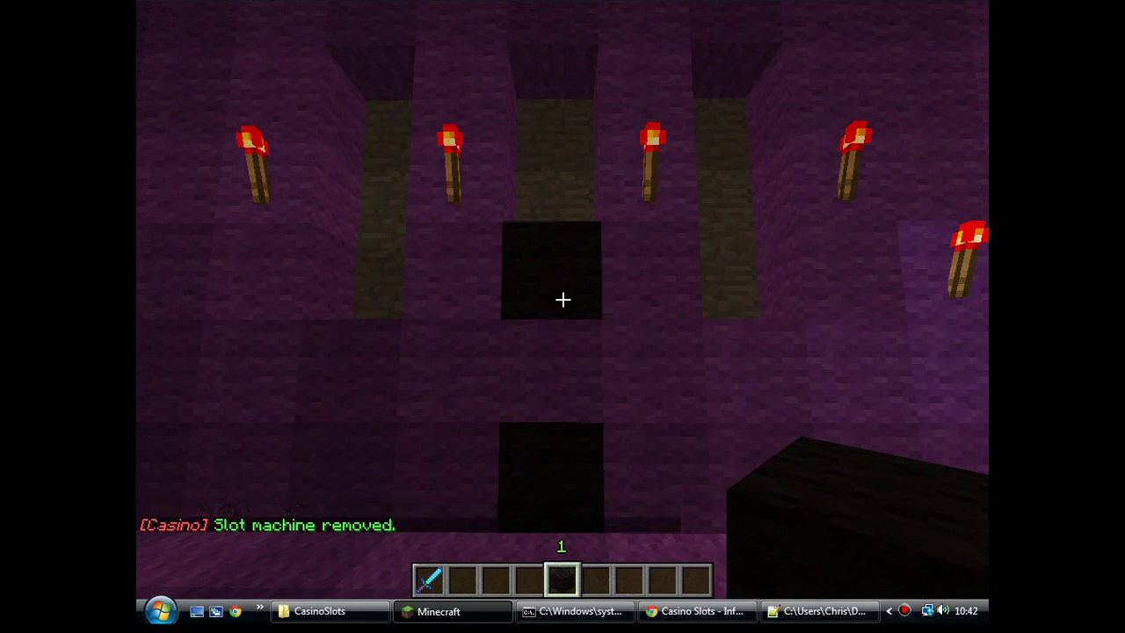
# Step: Try to create a managed slot machine with the command /casino addmanaged slot1 defualt and punch the base block
pyautogui.write('t/')
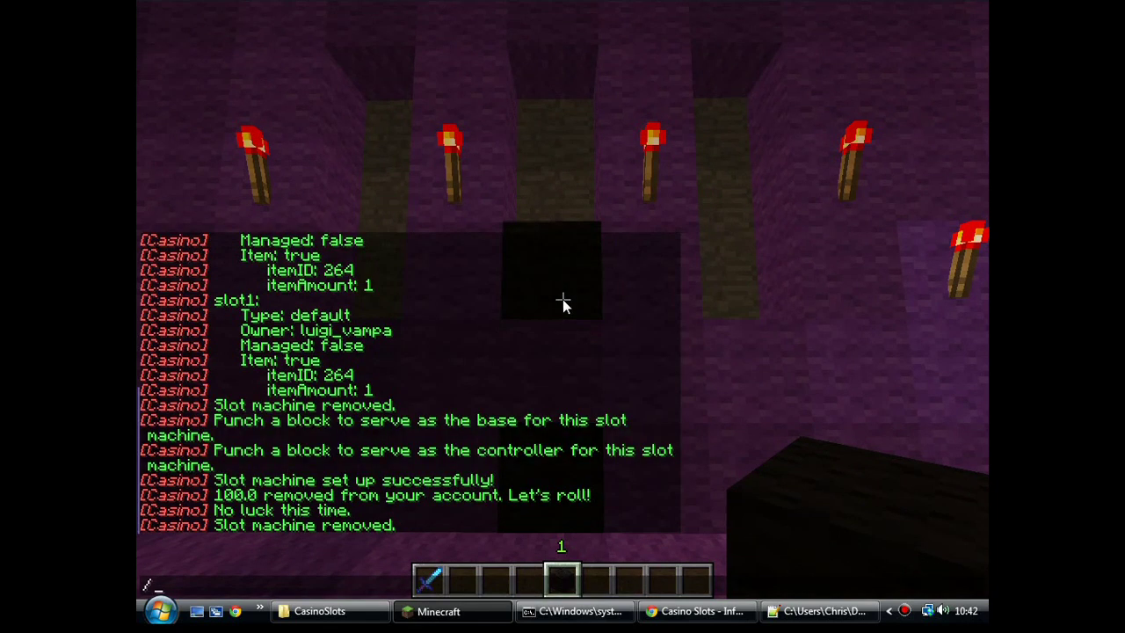
pyautogui.write('casino addmanaged')
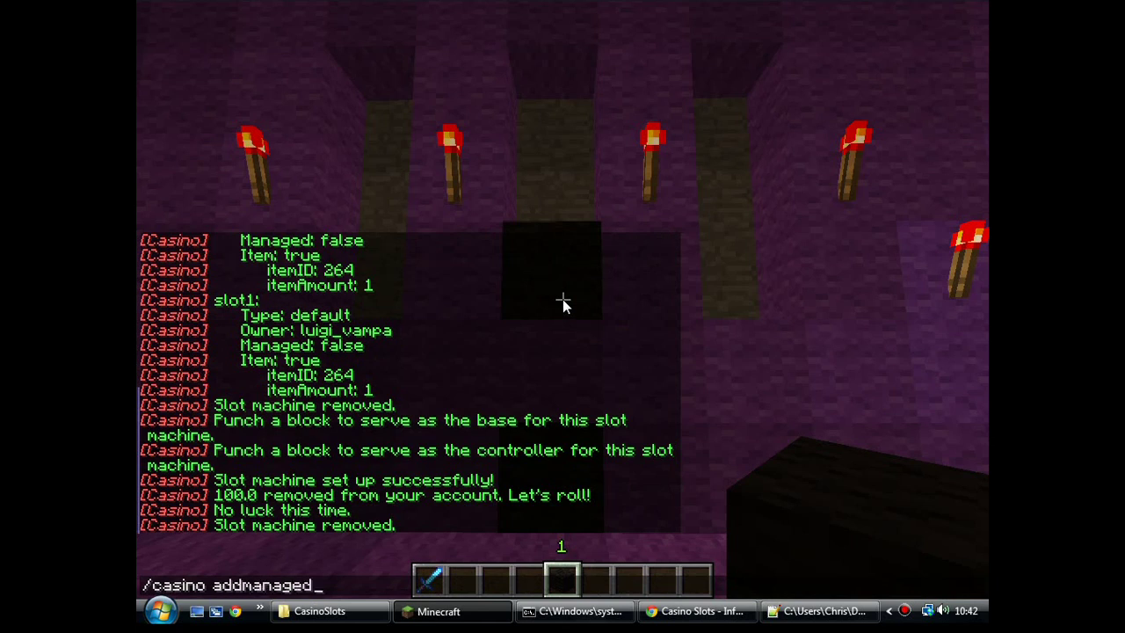
pyautogui.write(' slot1 def')
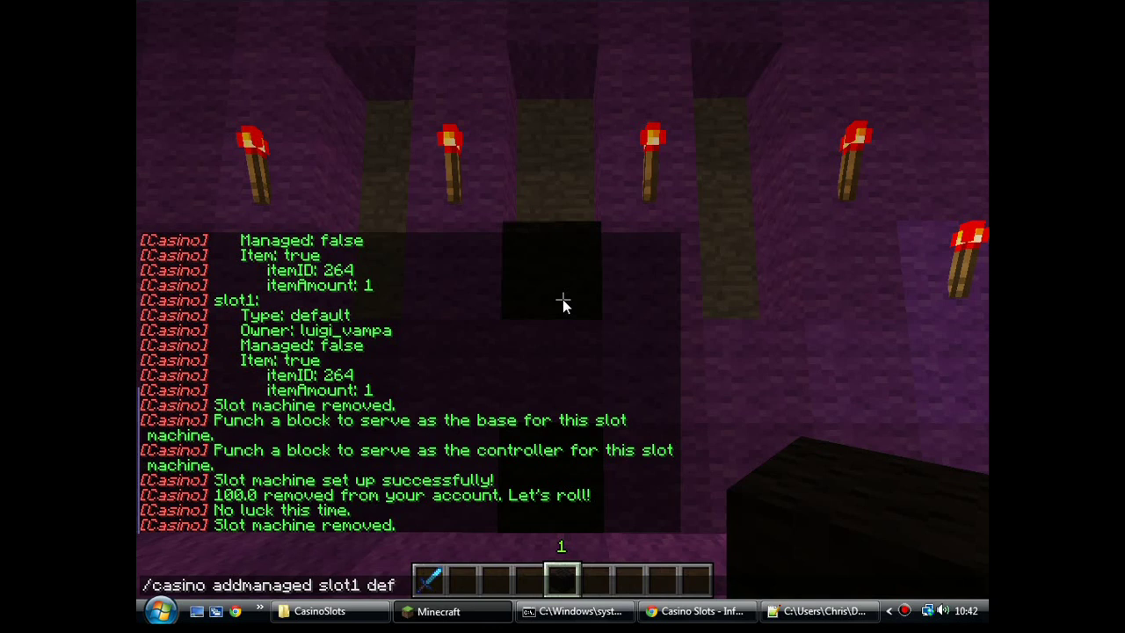
pyautogui.write('ualt')
pyautogui.press('Return')
pyautogui.press('w')
pyautogui.click(563, 299)
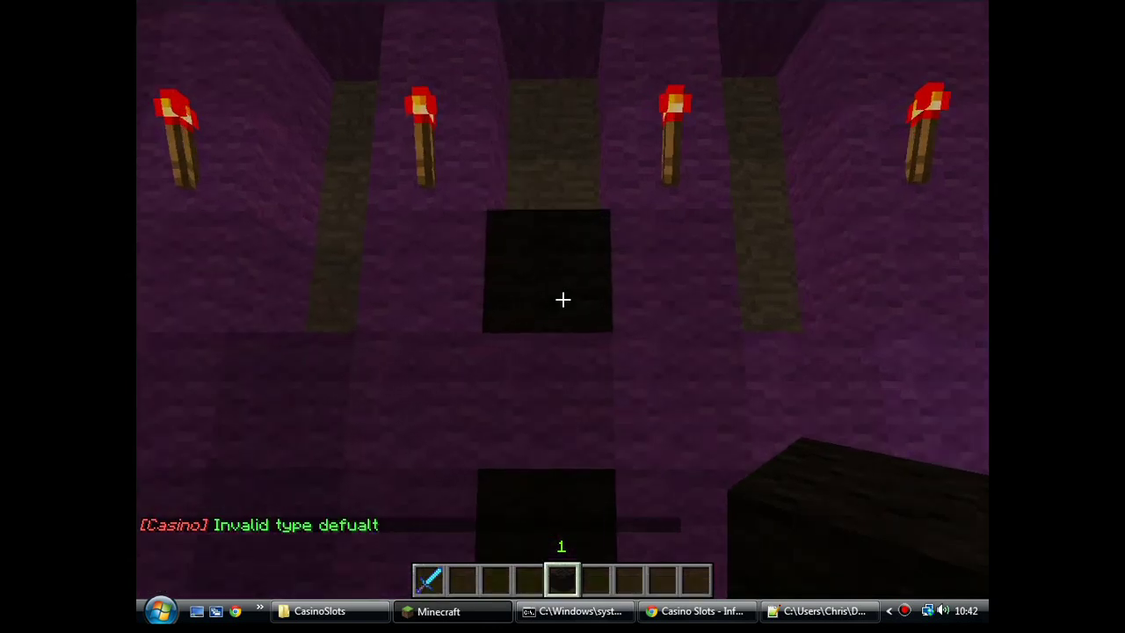
# Step: Create a managed machine with /casino addmanaged slot1 default, using the upper black wool as base and the lower one as controller
pyautogui.press('t')
pyautogui.press('Up')
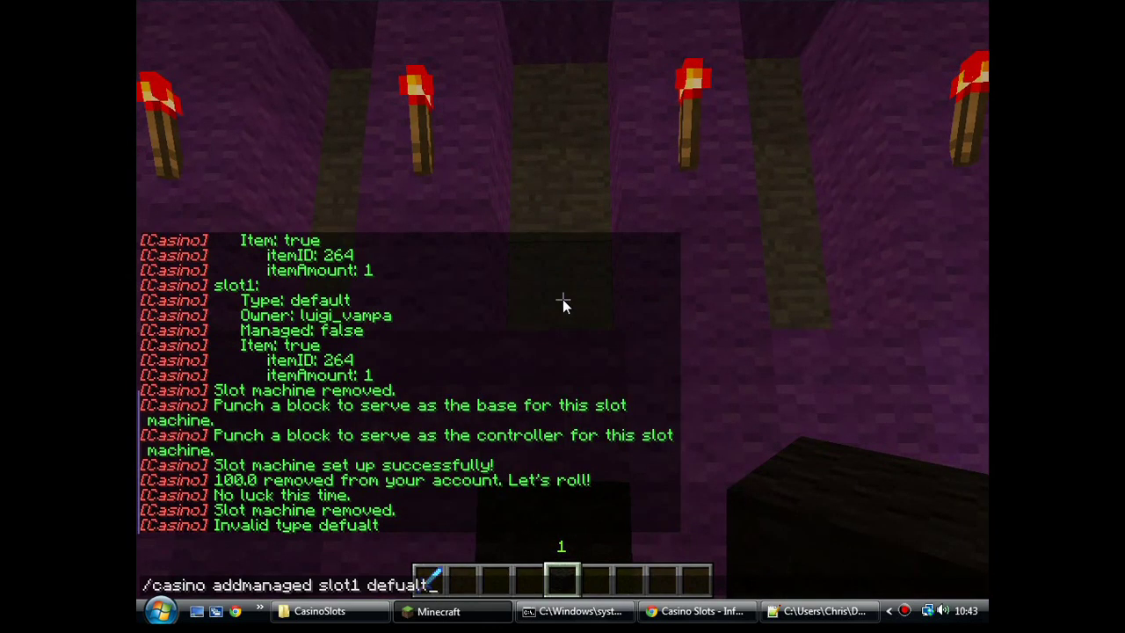
pyautogui.press('Left')
pyautogui.press('Left')
pyautogui.press('BackSpace')
pyautogui.press('BackSpace')
pyautogui.write('au')
pyautogui.press('Return')
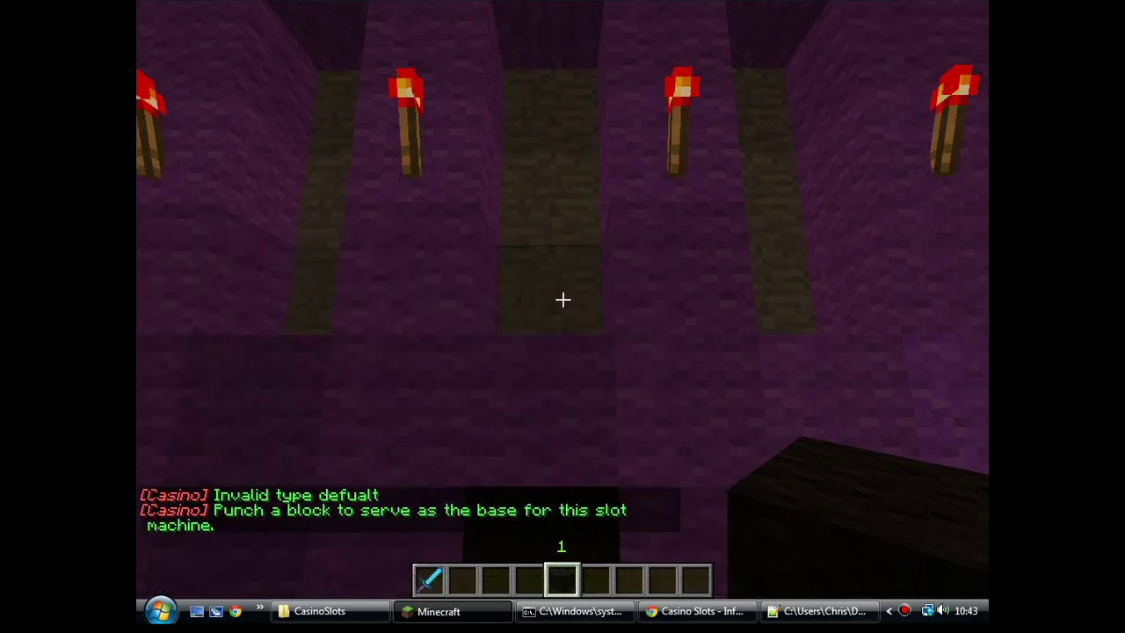
pyautogui.click(562, 299)
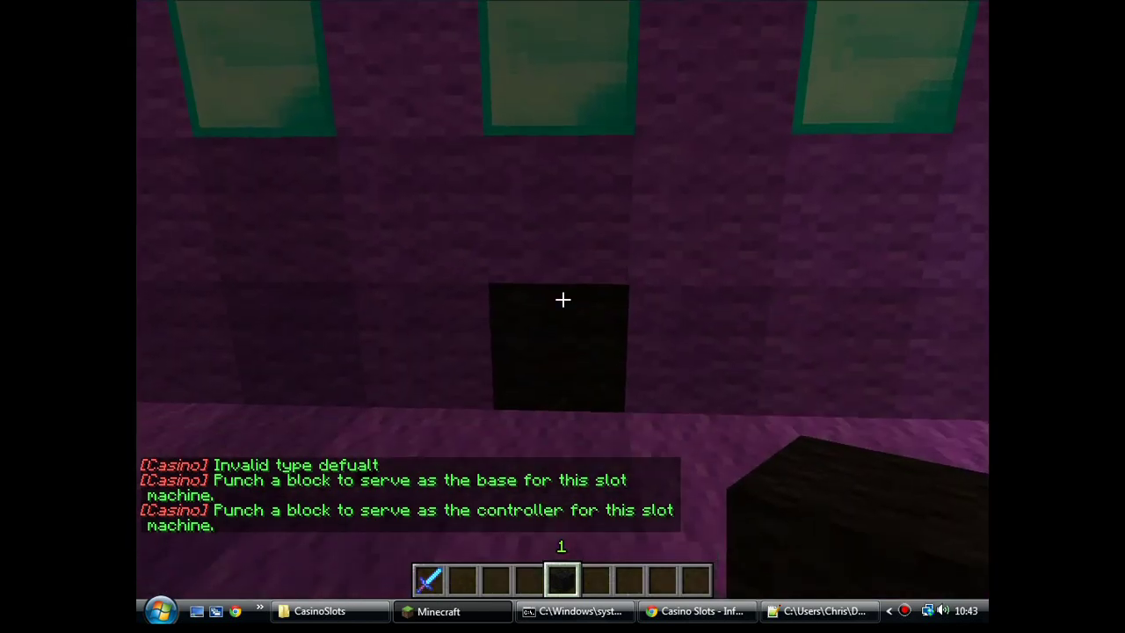
pyautogui.click(562, 299)
# Step: Try to play the unfunded managed machine several times at its controller block and look over the reels
pyautogui.press('s')
pyautogui.press('w')
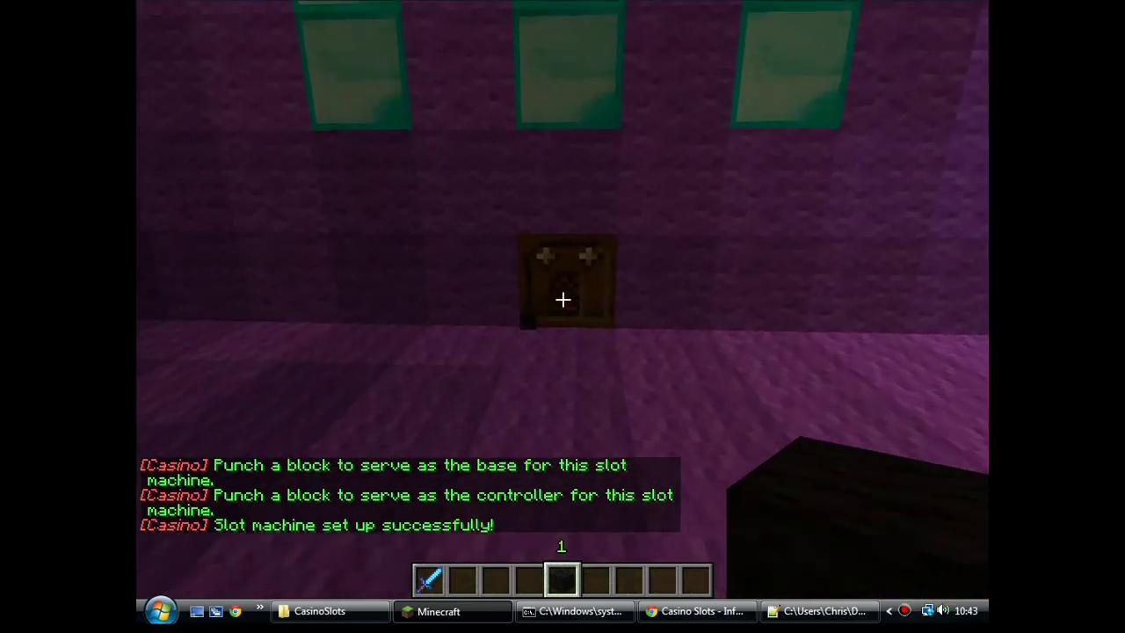
pyautogui.click(562, 300)
pyautogui.click(562, 300)
pyautogui.click(562, 299)
pyautogui.click(563, 299)
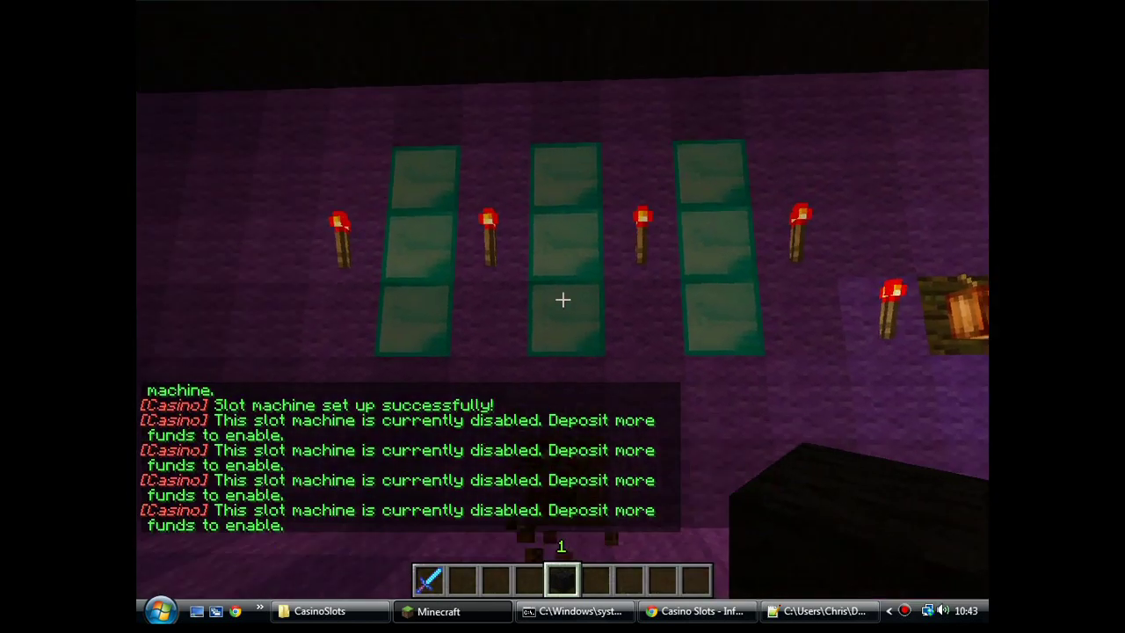
pyautogui.press('s')
pyautogui.press('w')
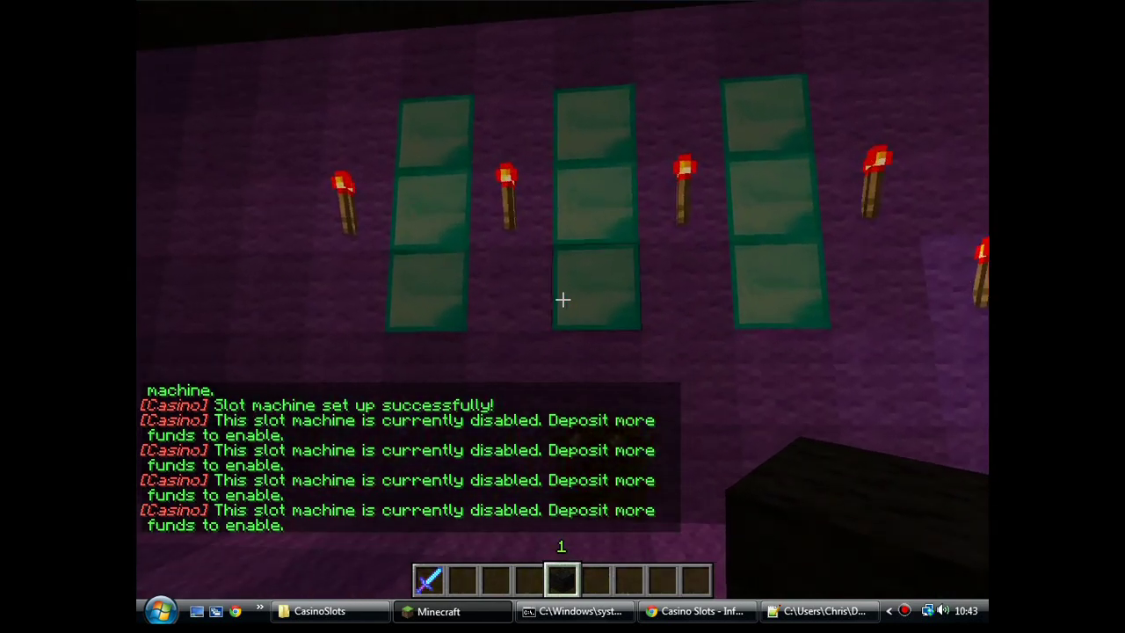
# Step: Fund the machine with /casino deposit slot1 1000 and play it once at its controller block
pyautogui.press('/')
pyautogui.write('casi')
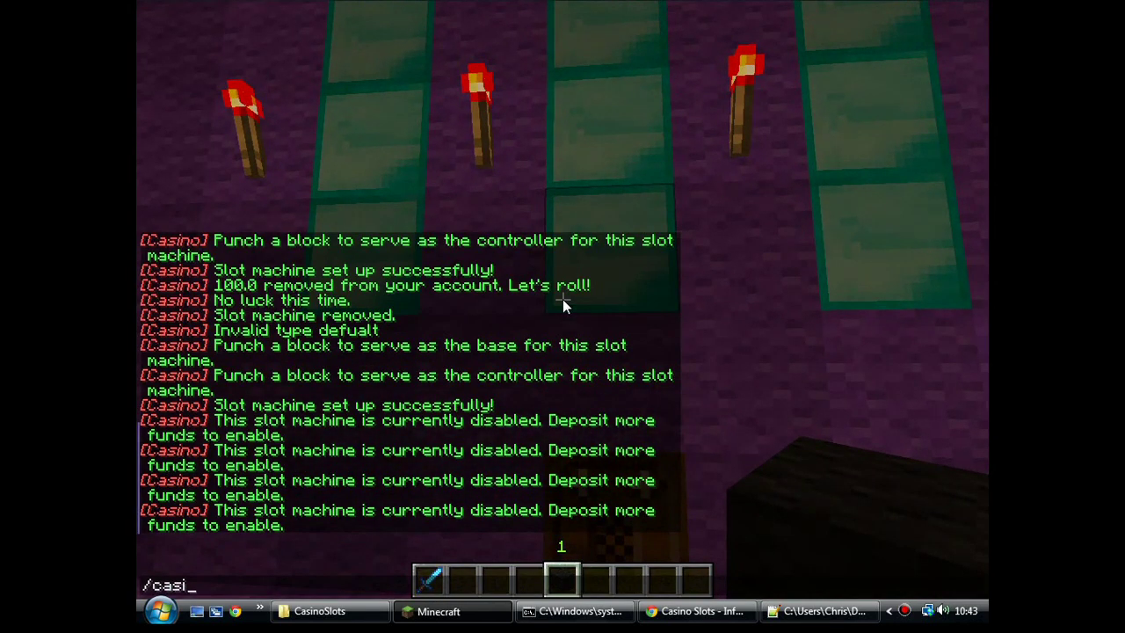
pyautogui.write('no deposit')
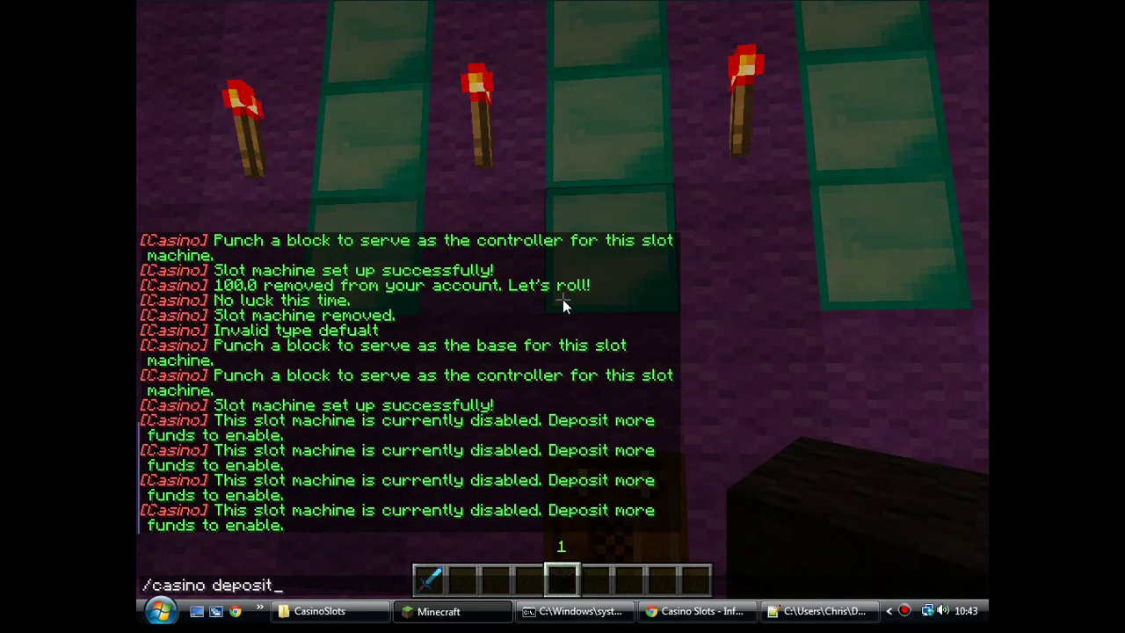
pyautogui.write(' slot1 1000')
pyautogui.press('Return')
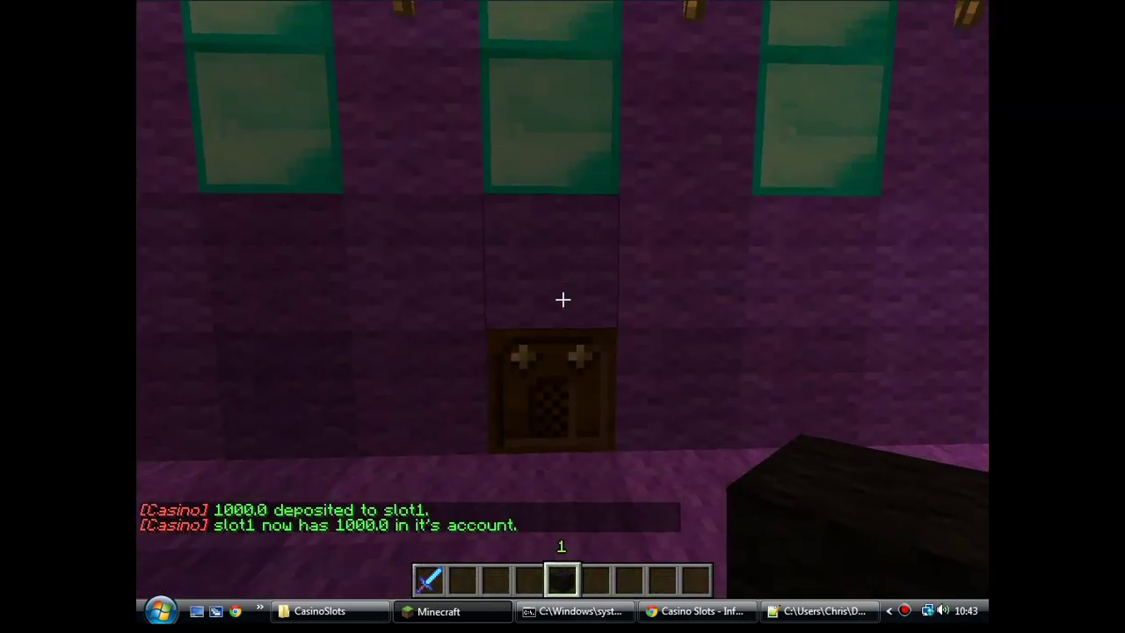
pyautogui.rightClick(562, 300)
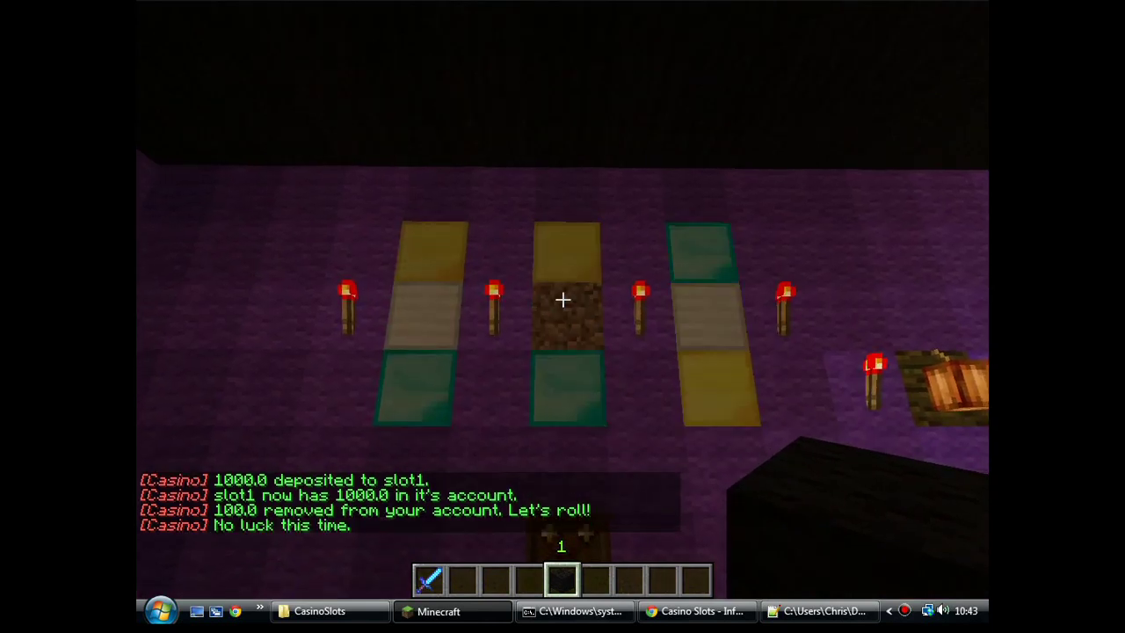
pyautogui.press('w')
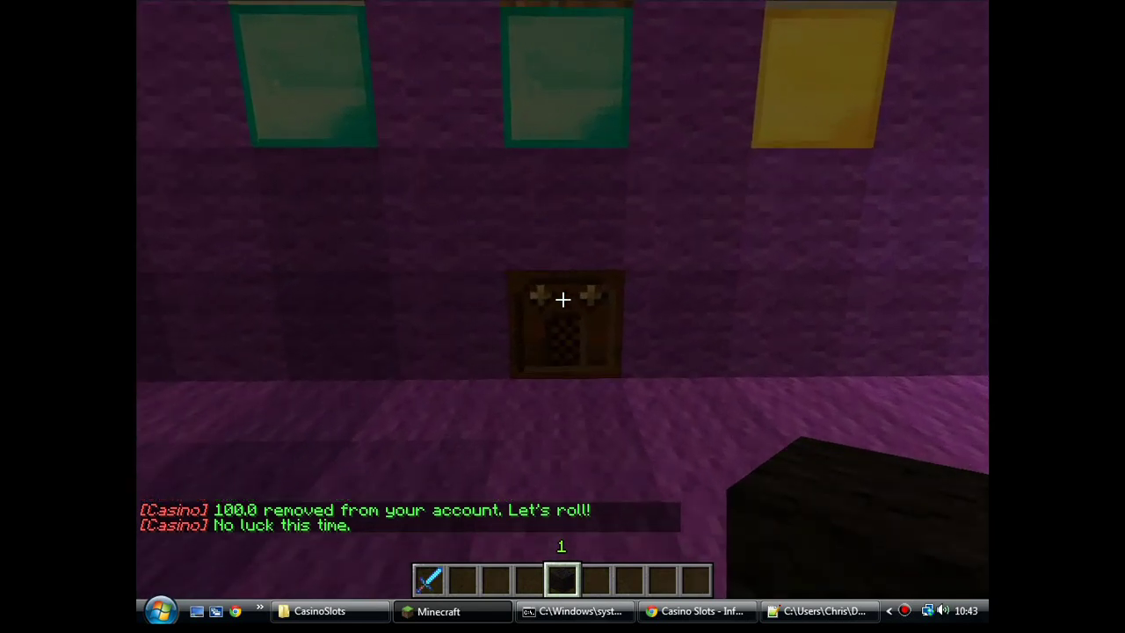
# Step: Take money out of the machine with the command /casino withdraw slot1 900
pyautogui.press('/')
pyautogui.write('ca')
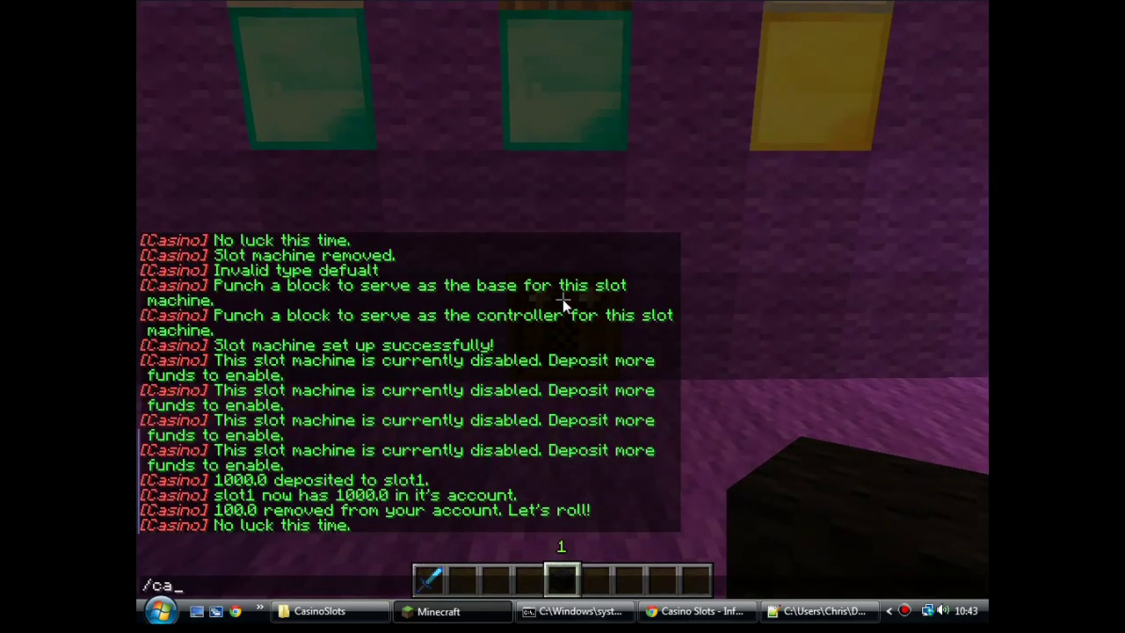
pyautogui.write('sin')
pyautogui.write('o slo')
pyautogui.write('raw')
pyautogui.write(' s')
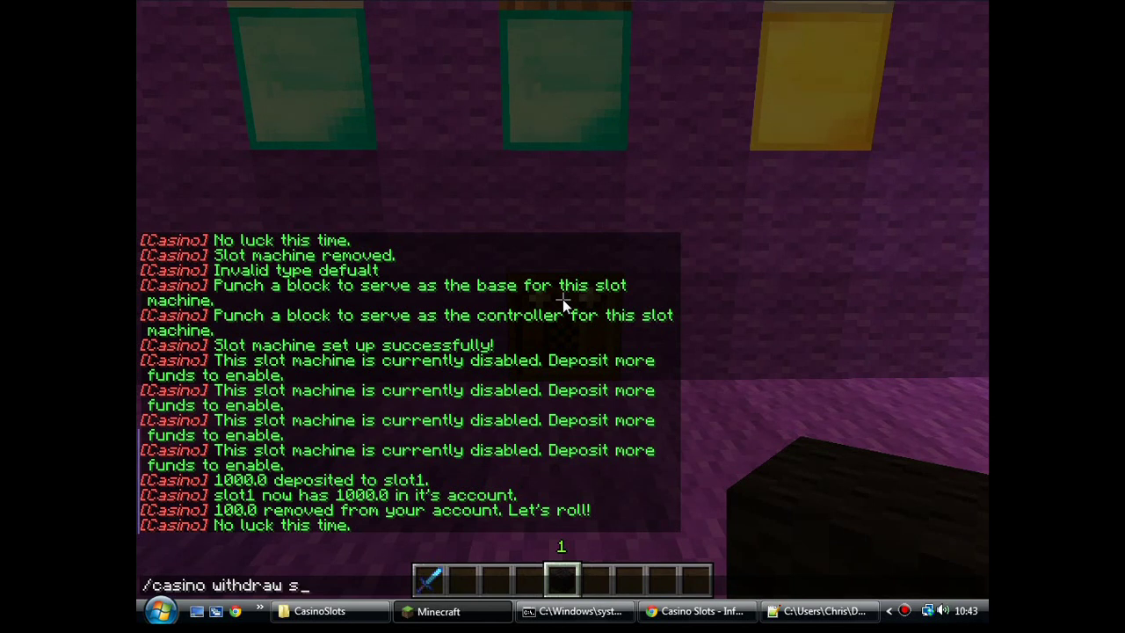
pyautogui.write('lot1 900')
pyautogui.press('Return')
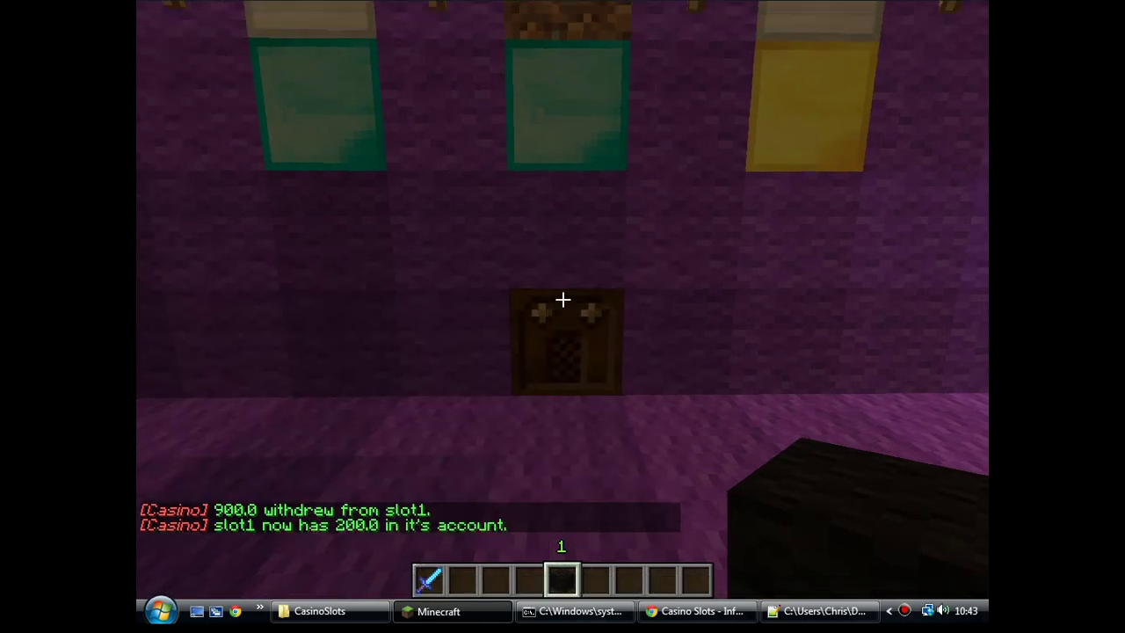
# Step: Show slot1's details at its controller block and try to play the machine after the withdrawal
pyautogui.press('s')
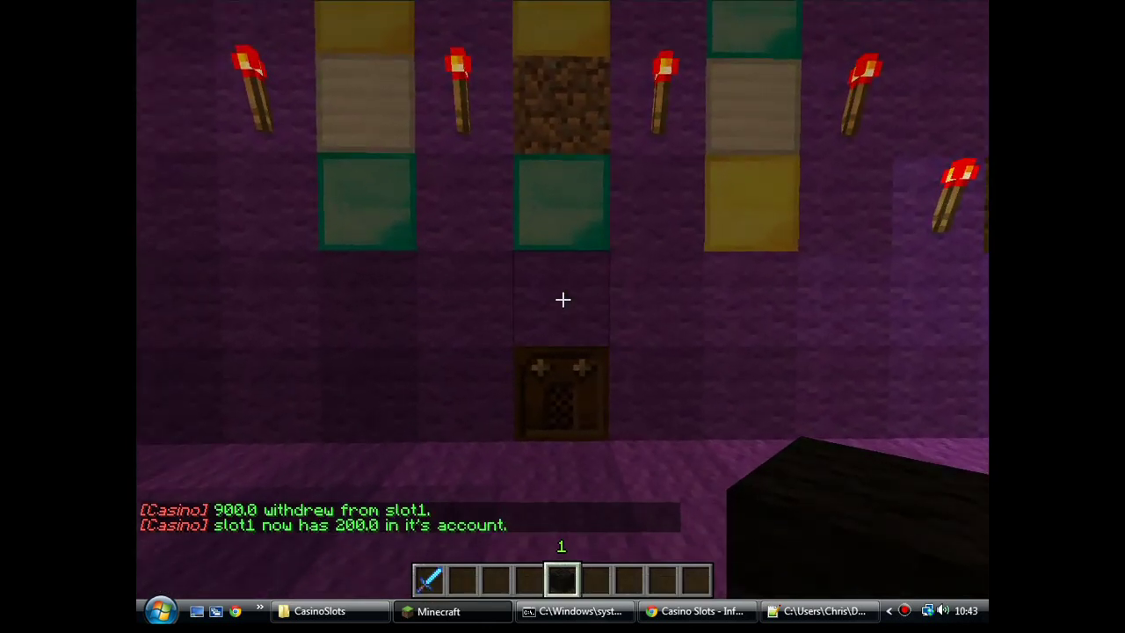
pyautogui.press('w')
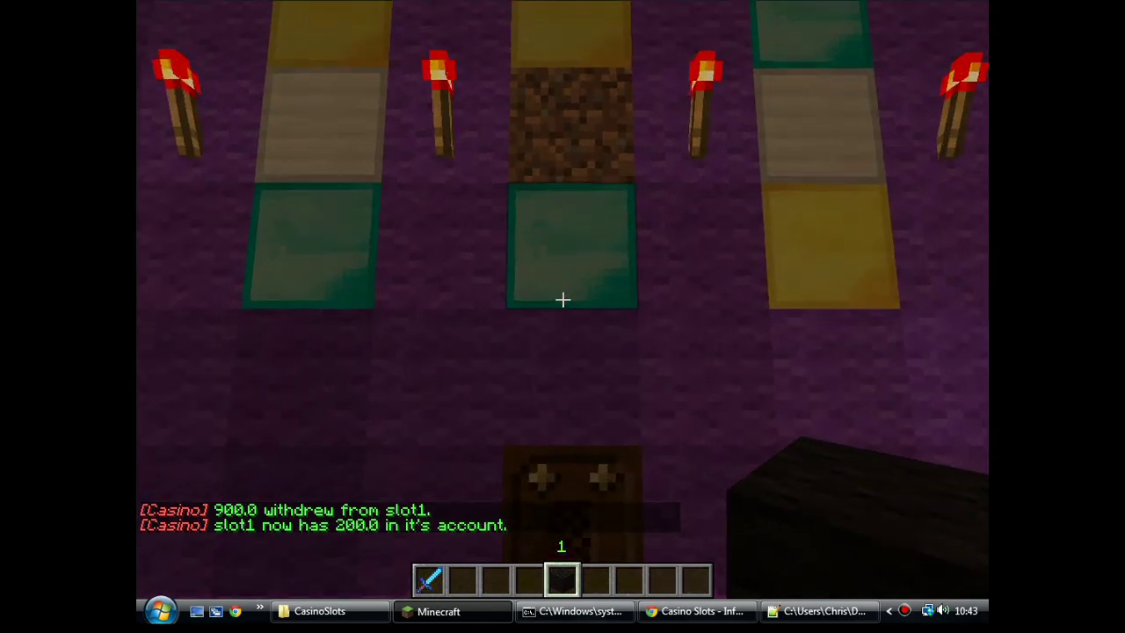
pyautogui.press('s')
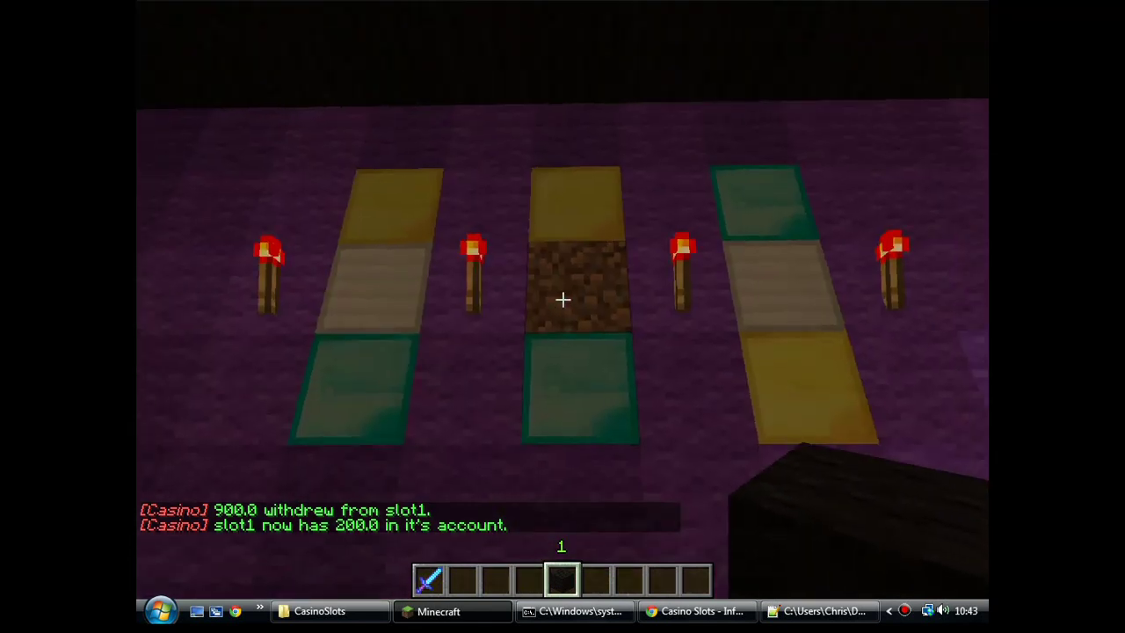
pyautogui.press('w')
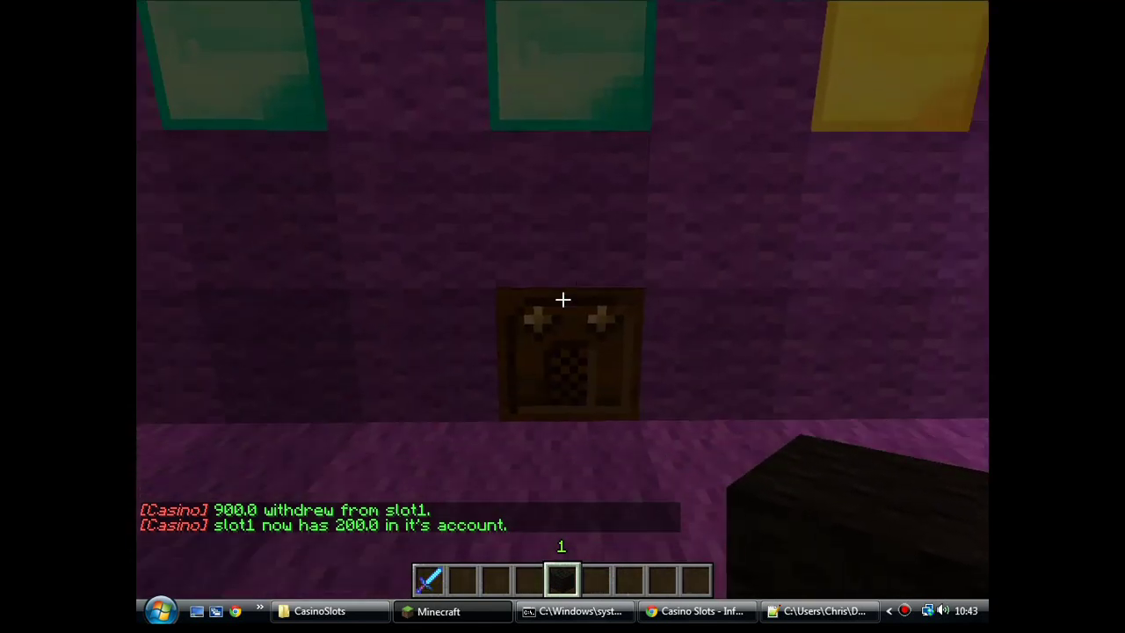
pyautogui.rightClick(562, 299)
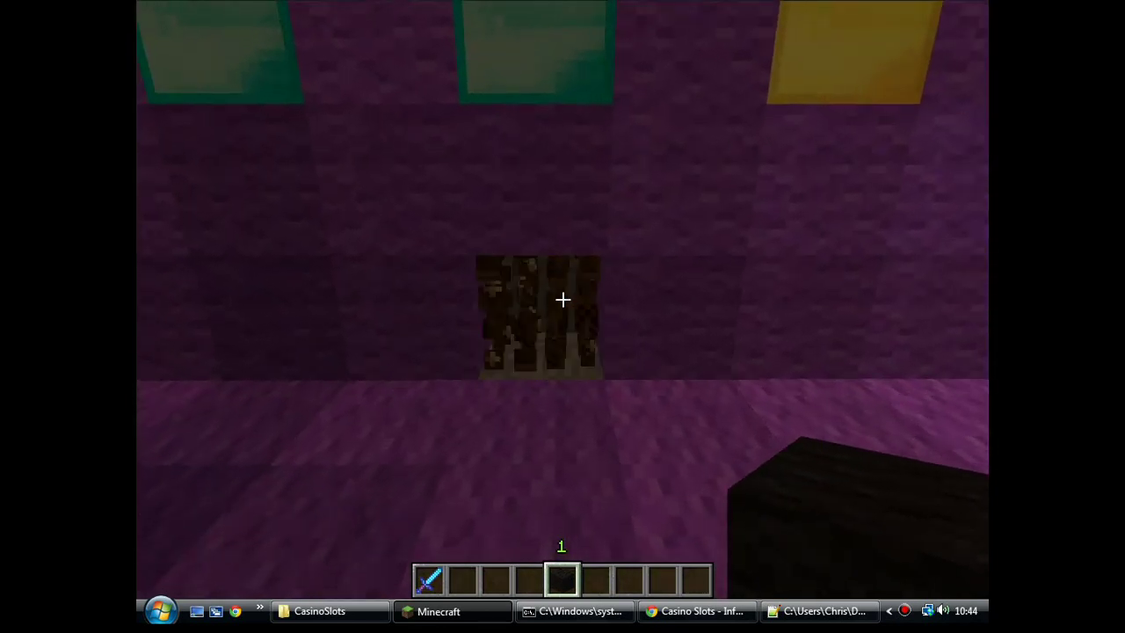
pyautogui.click(563, 300)
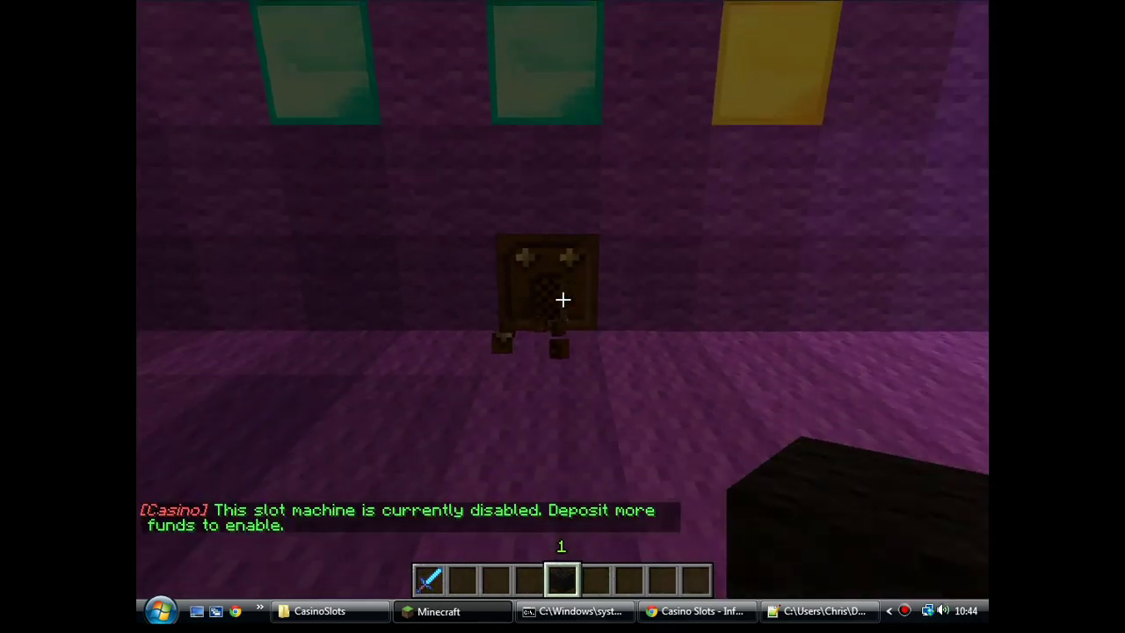
# Step: Refund the machine by running /casino deposit slot1 1000 again
pyautogui.press('t')
pyautogui.press('Up')
pyautogui.press('Up')
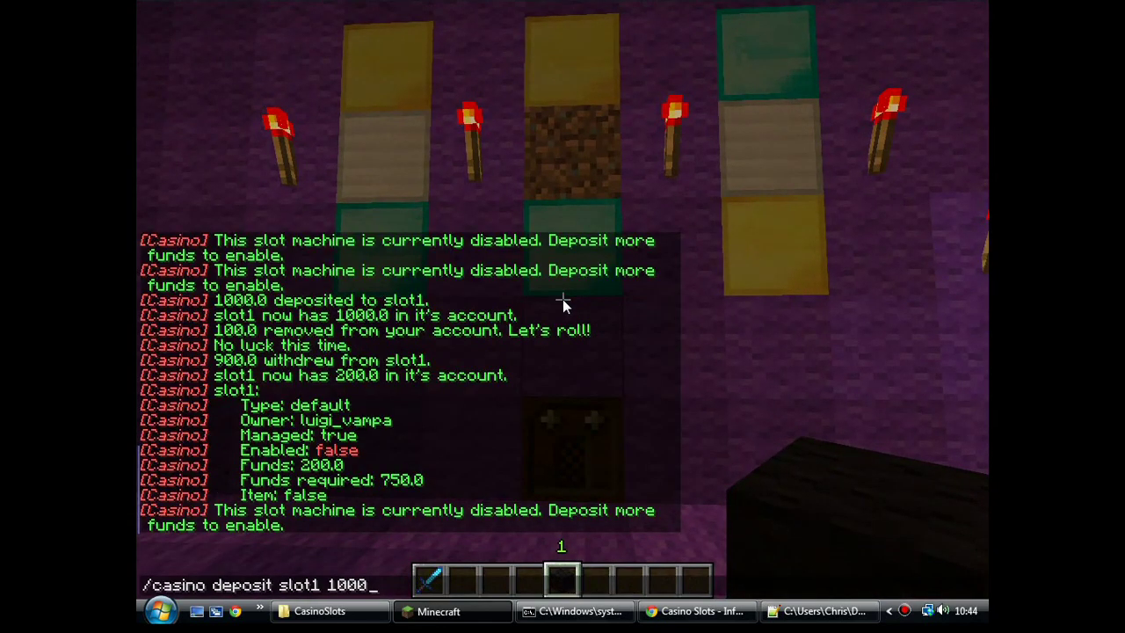
pyautogui.press('Return')
# Step: Play the refunded machine once and show its details at the controller block
pyautogui.click(562, 299)
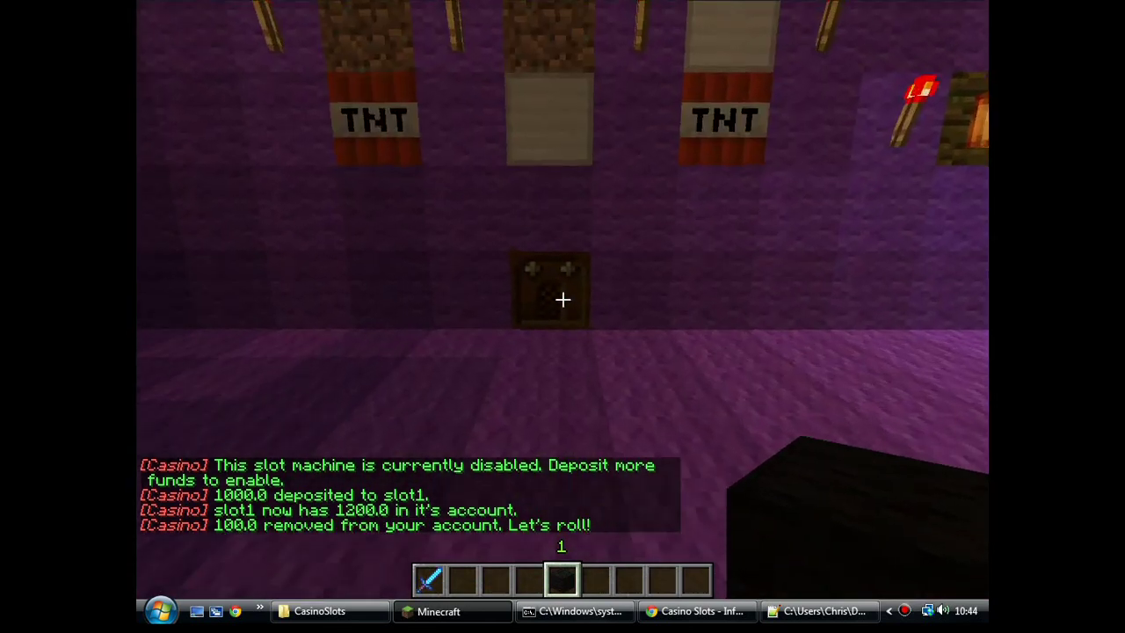
pyautogui.rightClick(562, 300)
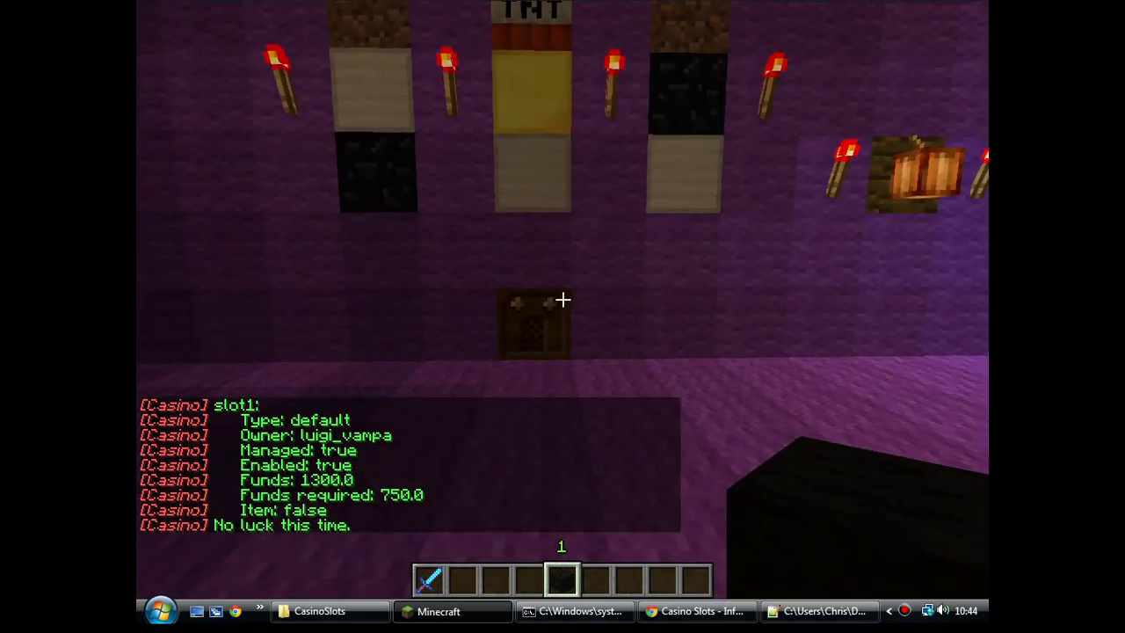
pyautogui.write('w')
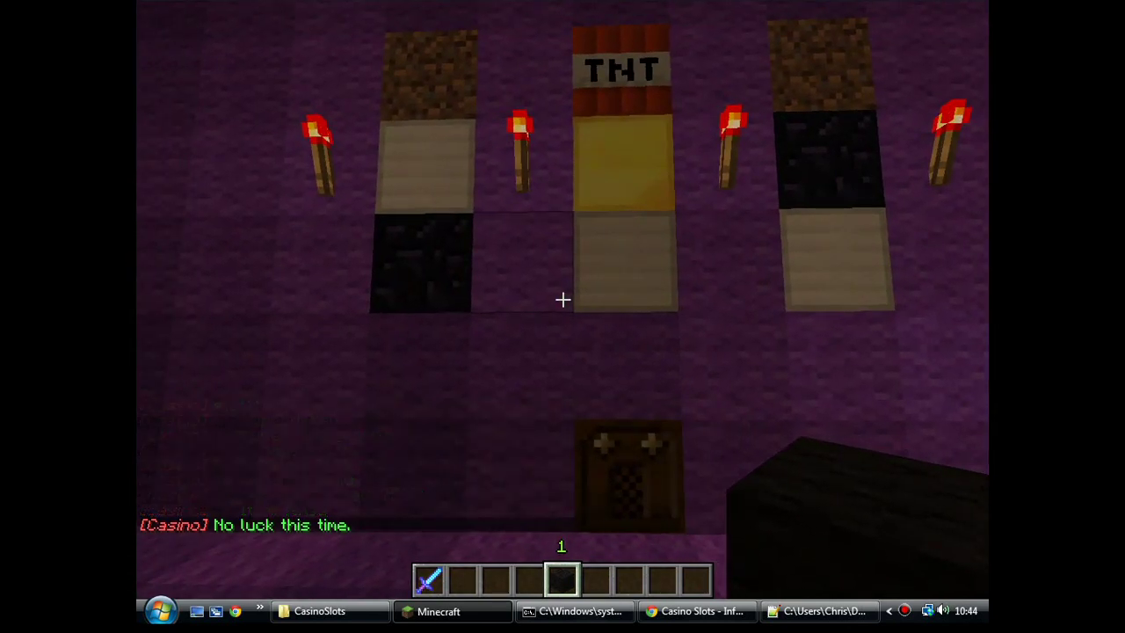
# Step: Remove the managed machine with the command /casino remove slot1
pyautogui.write('t/casino withdraw slot1 900')
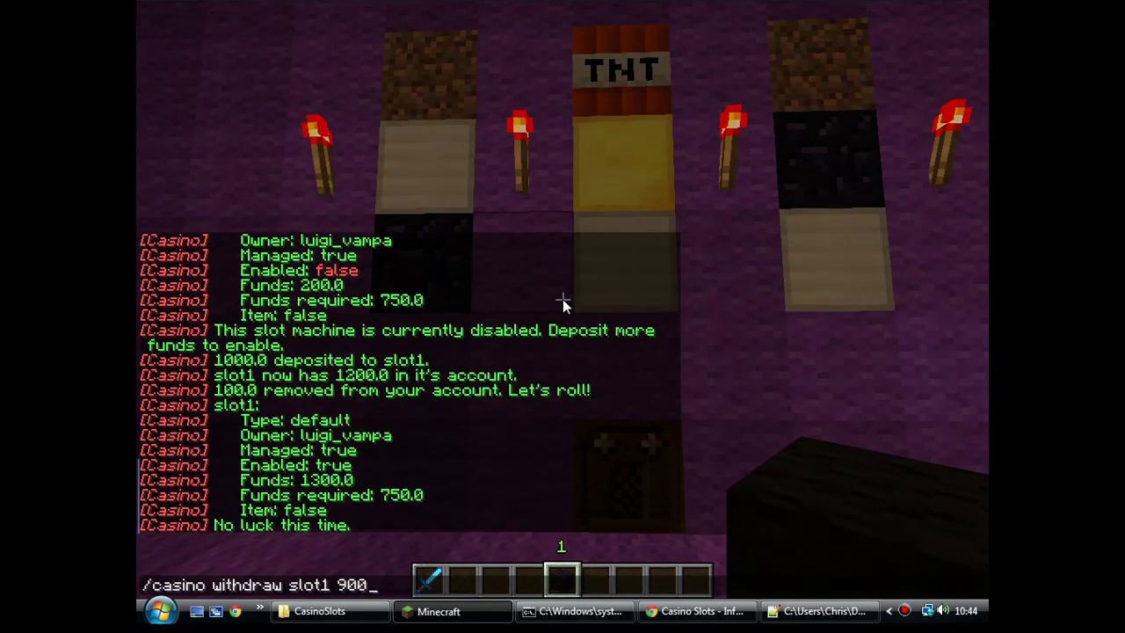
pyautogui.press('Up')
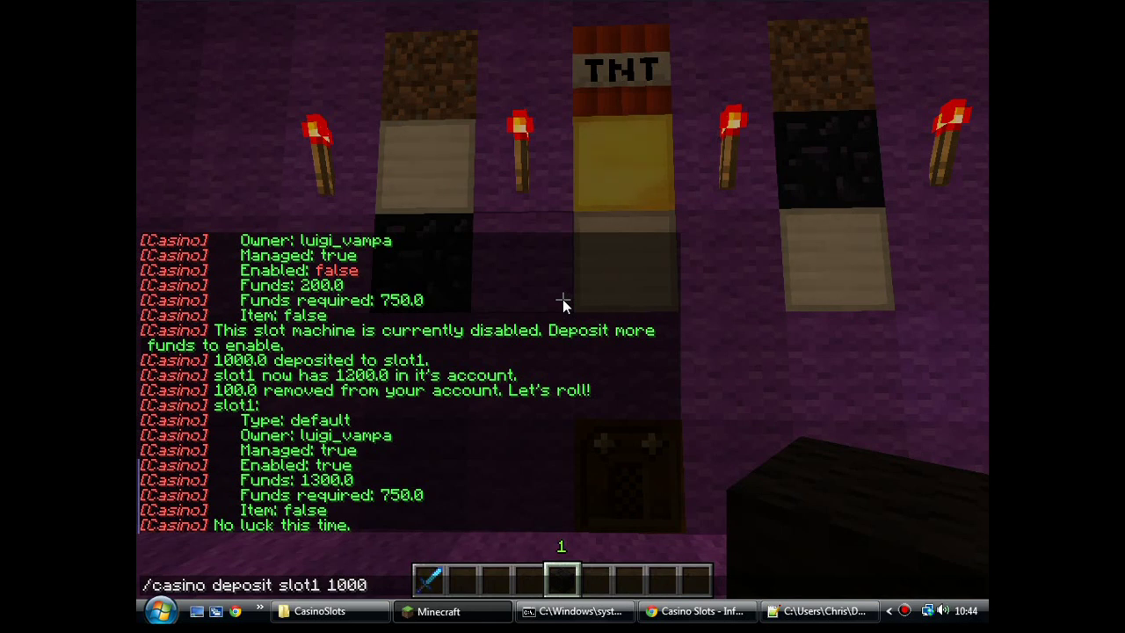
pyautogui.press('Up')
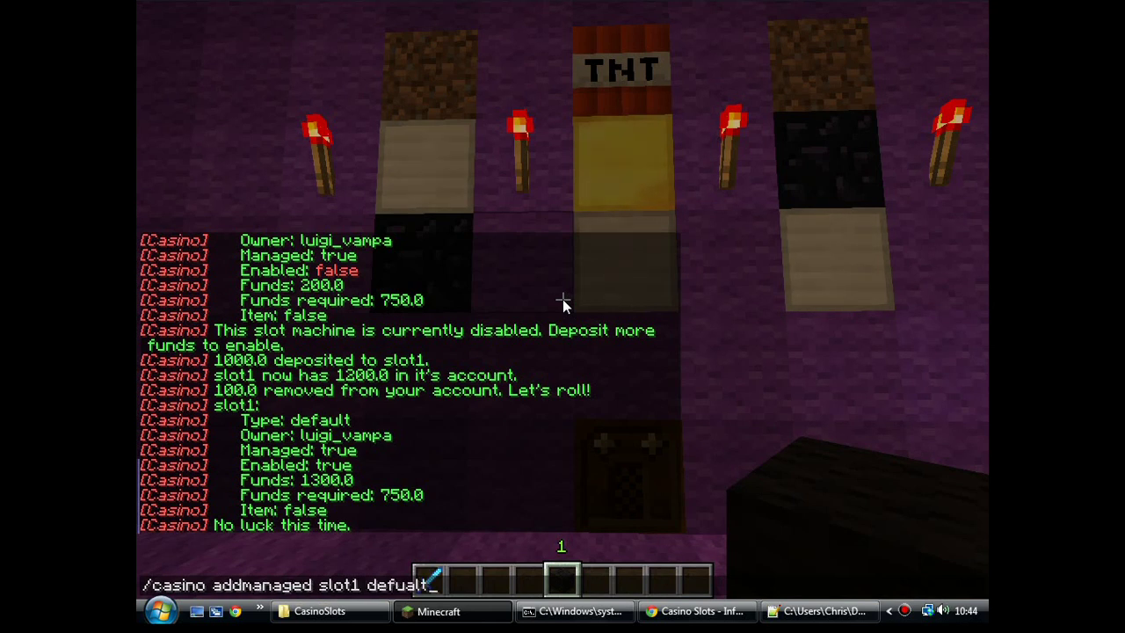
pyautogui.press('Up')
pyautogui.press('Return')
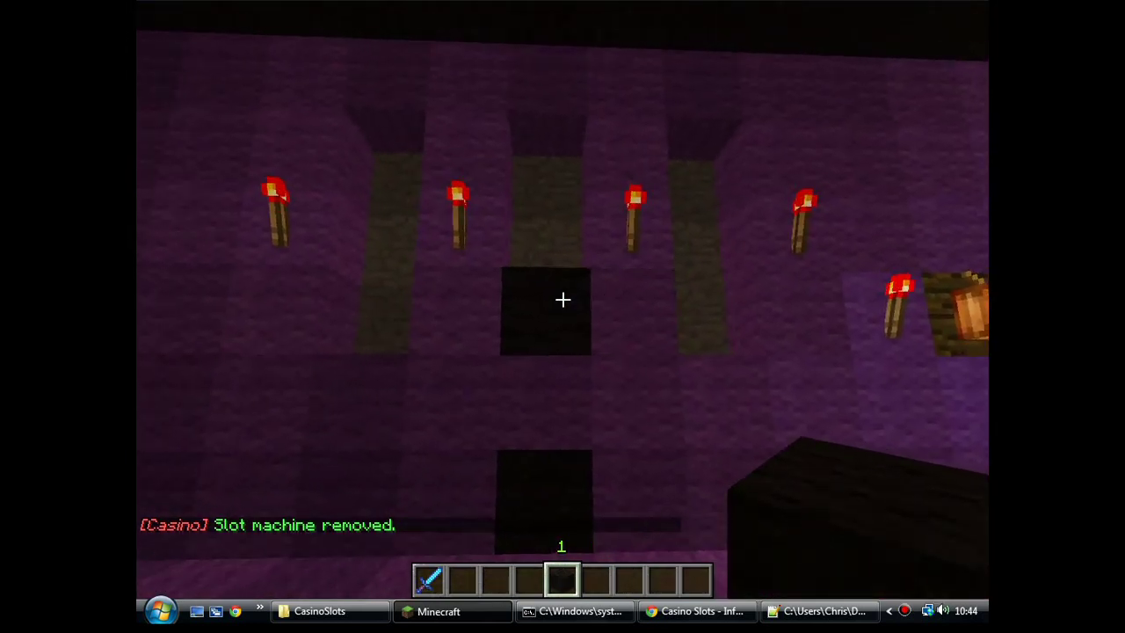
# Step: Create an item machine with /casino additem slot1 default 264 1, using the upper black wool as base and the lower one as controller
pyautogui.press('t')
pyautogui.press('Up')
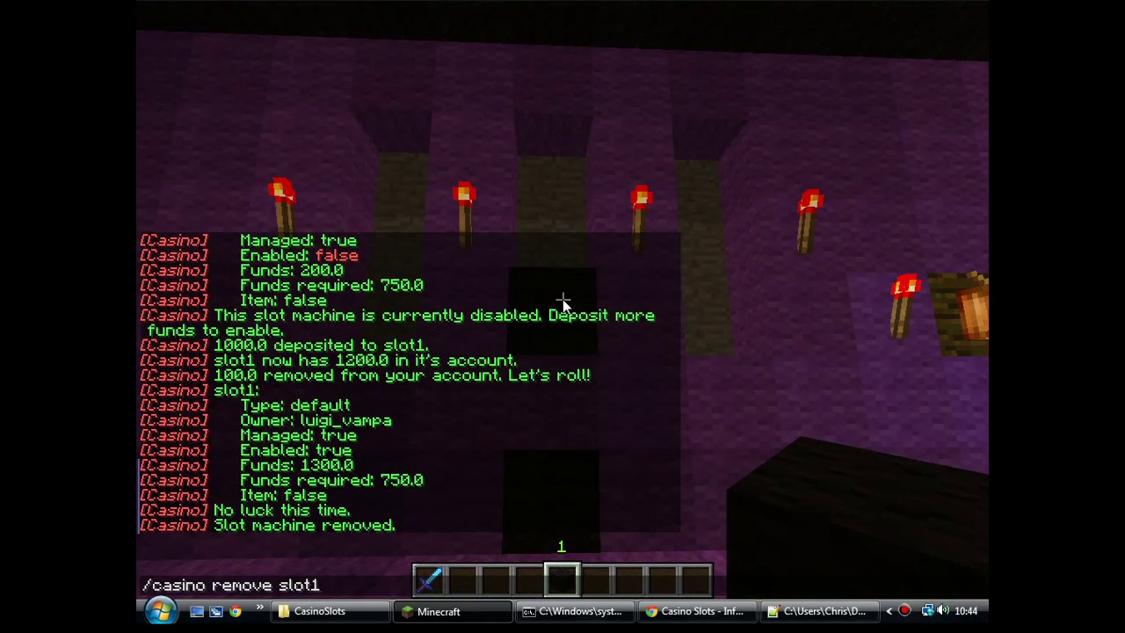
pyautogui.press('Up')
pyautogui.press('BackSpace')
pyautogui.press('BackSpace')
pyautogui.press('BackSpace')
pyautogui.press('BackSpace')
pyautogui.press('BackSpace')
pyautogui.press('BackSpace')
pyautogui.press('BackSpace')
pyautogui.press('BackSpace')
pyautogui.press('BackSpace')
pyautogui.press('BackSpace')
pyautogui.press('BackSpace')
pyautogui.press('BackSpace')
pyautogui.press('BackSpace')
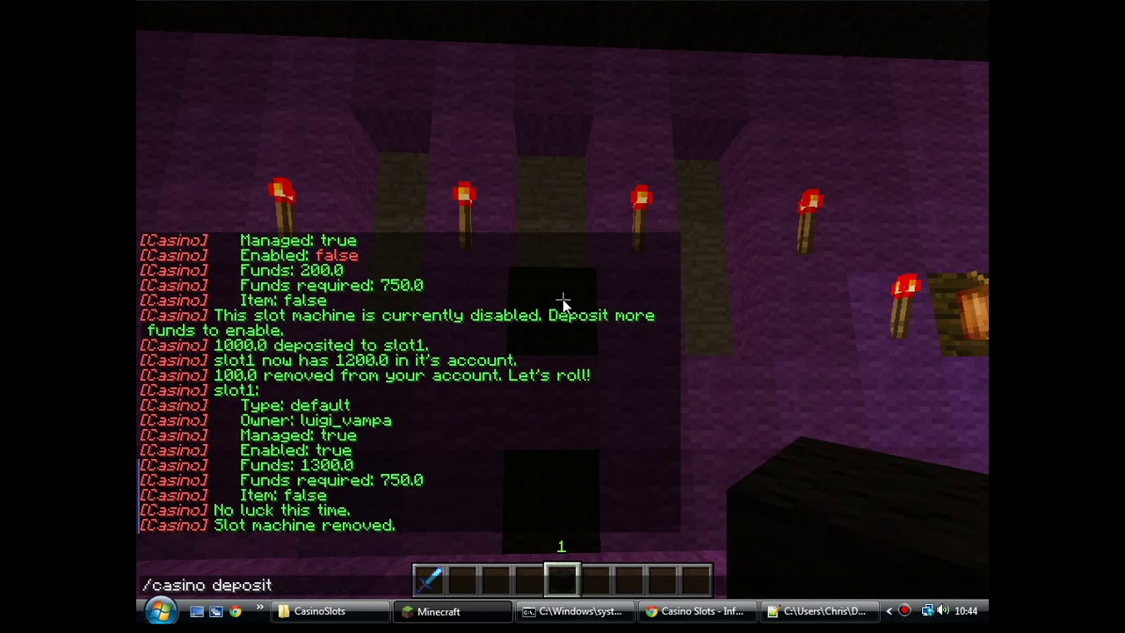
pyautogui.press('BackSpace')
pyautogui.press('BackSpace')
pyautogui.write('additem slot1')
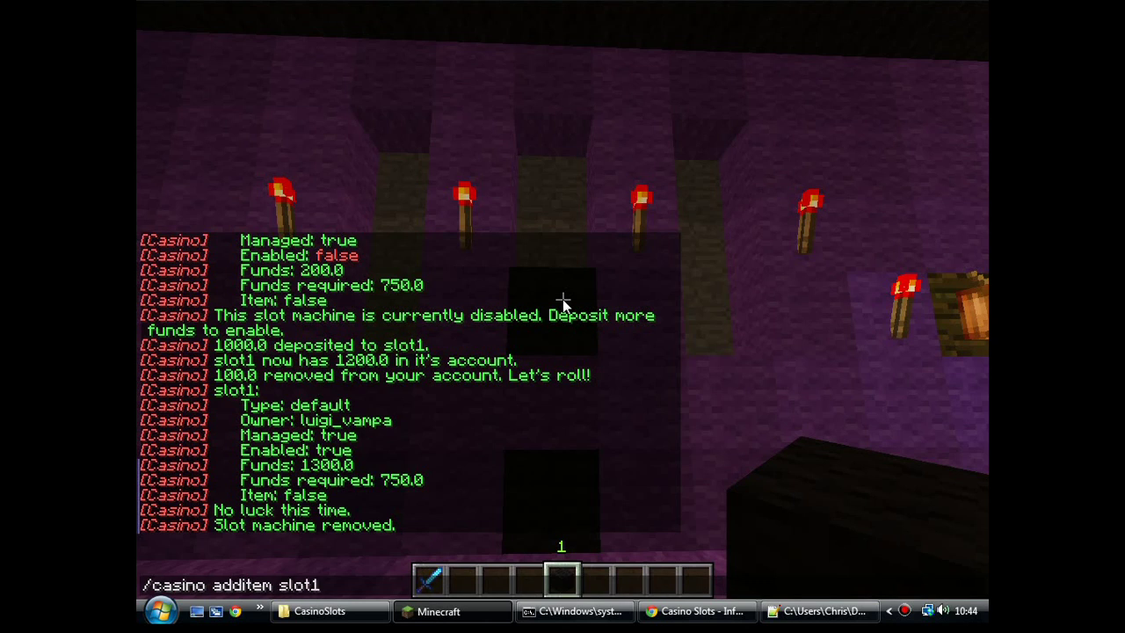
pyautogui.write(' default 264 1')
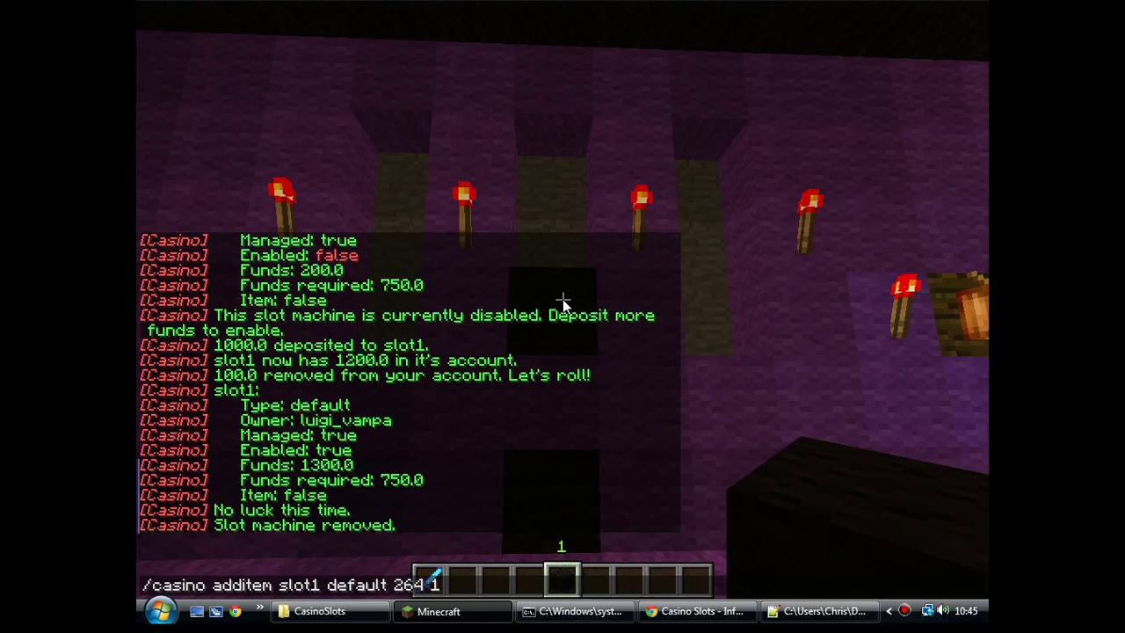
pyautogui.press('Return')
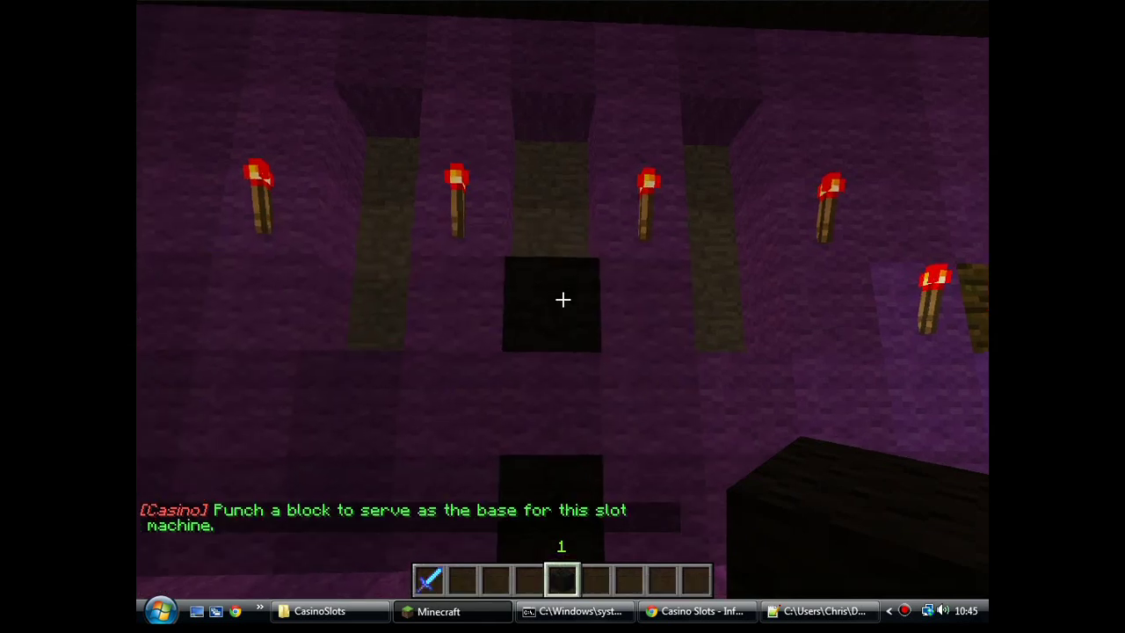
pyautogui.click(562, 299)
pyautogui.click(562, 299)
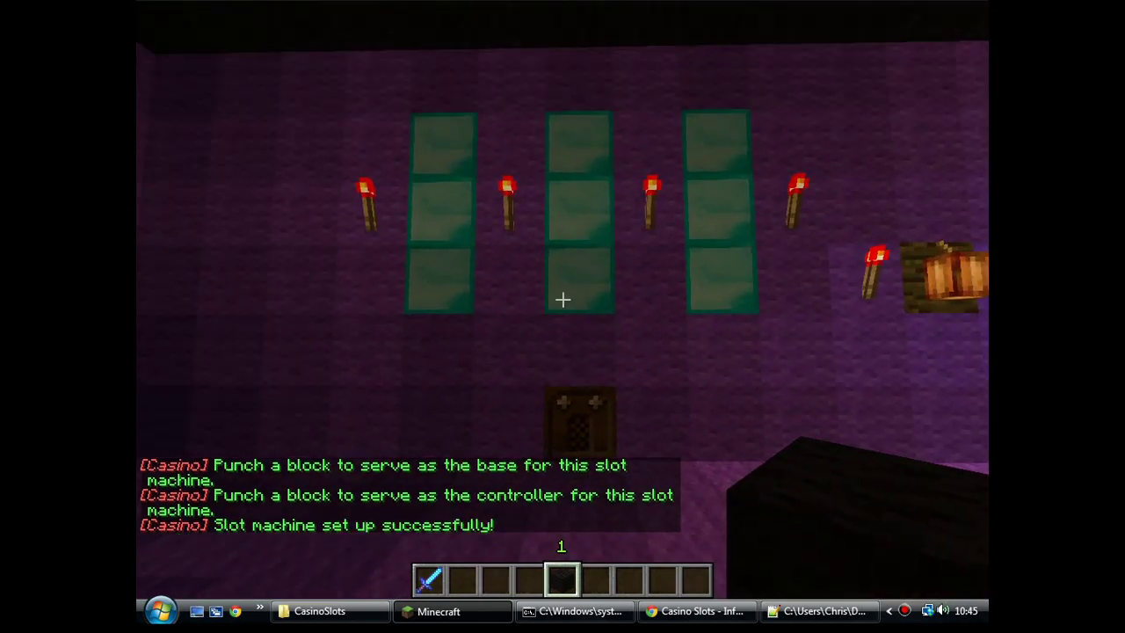
# Step: Put a stack of 64 diamonds from the creative materials into the fourth hotbar slot and hold it
pyautogui.press('e')
pyautogui.click(610, 430)
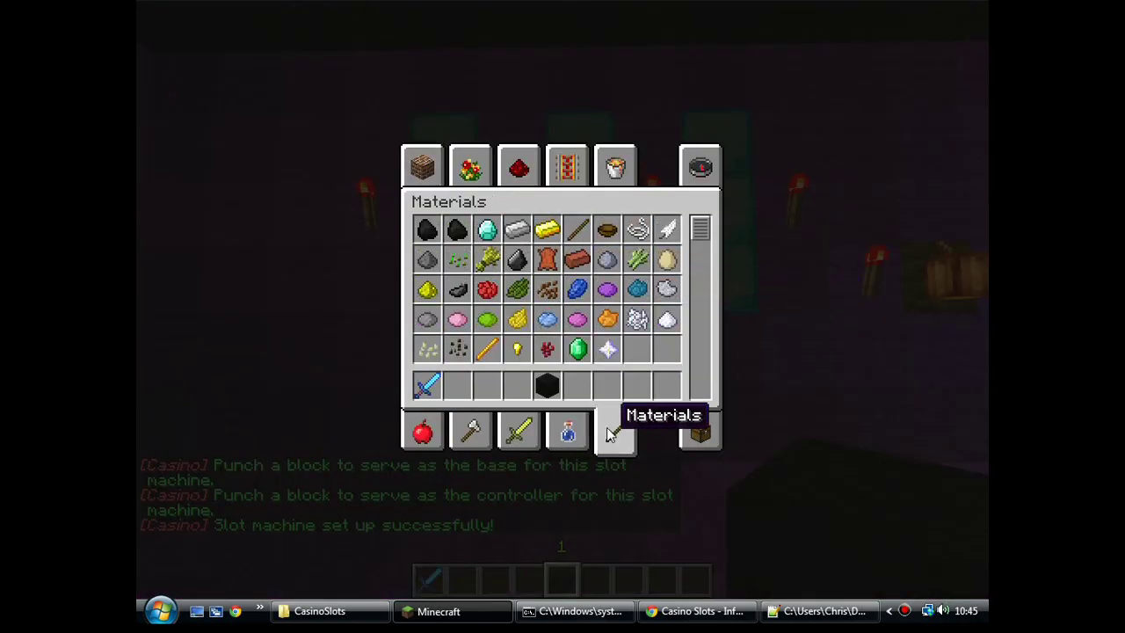
pyautogui.click(492, 232)
pyautogui.click(514, 390)
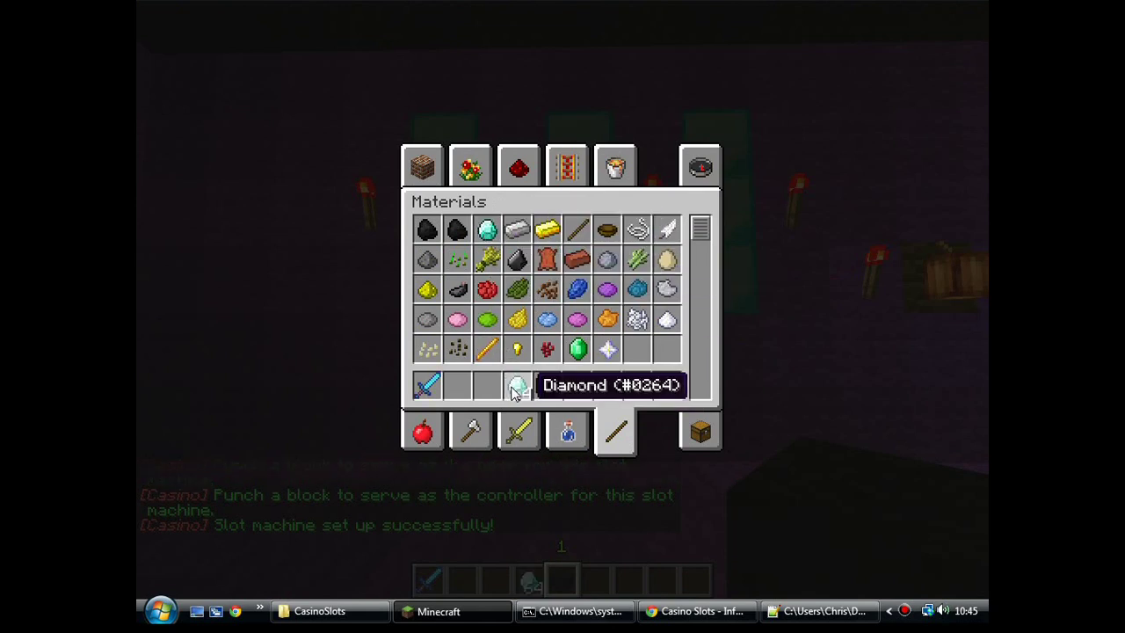
pyautogui.press('e')
pyautogui.press('4')
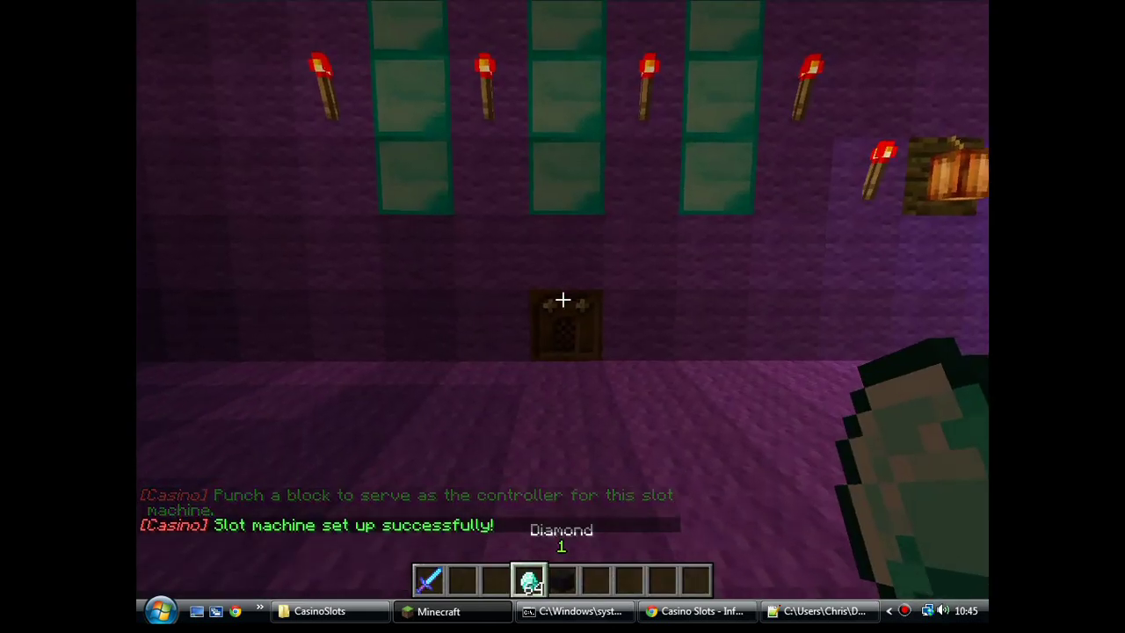
# Step: Play the diamond item machine twice with an empty hand at its controller block, backing away to watch the reels
pyautogui.press('2')
pyautogui.rightClick(562, 300)
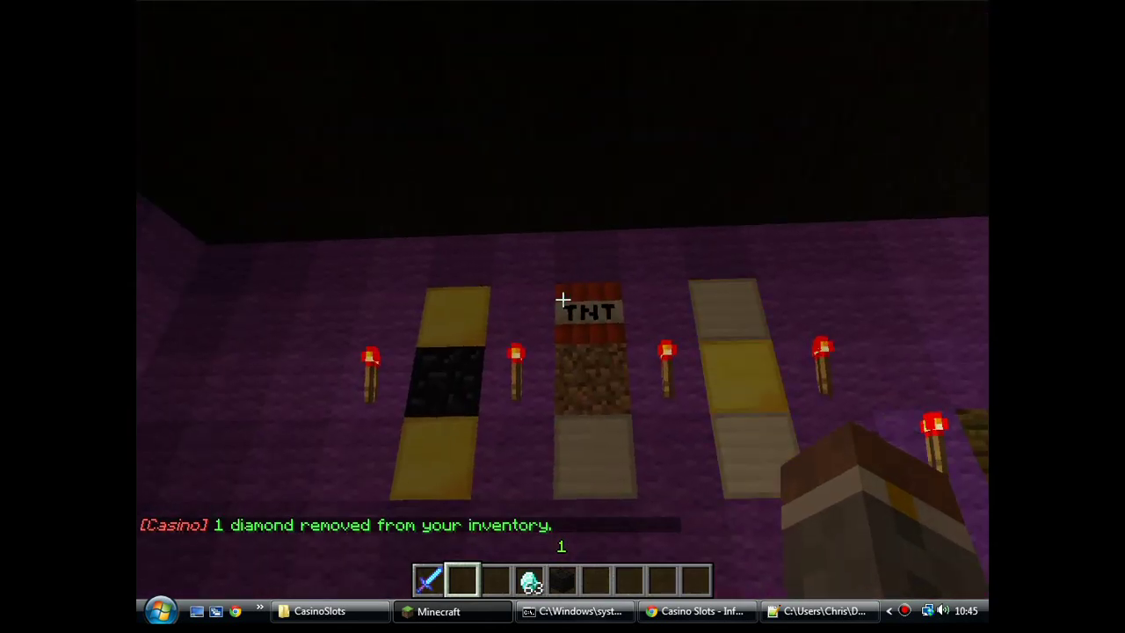
pyautogui.press('w')
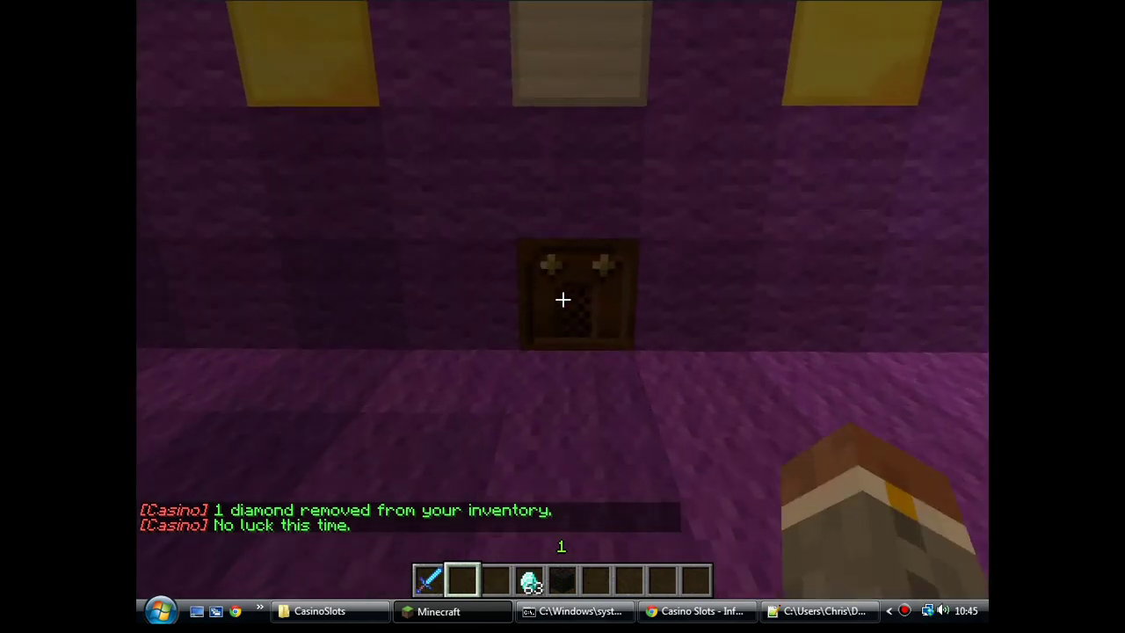
pyautogui.rightClick(562, 299)
pyautogui.press('s')
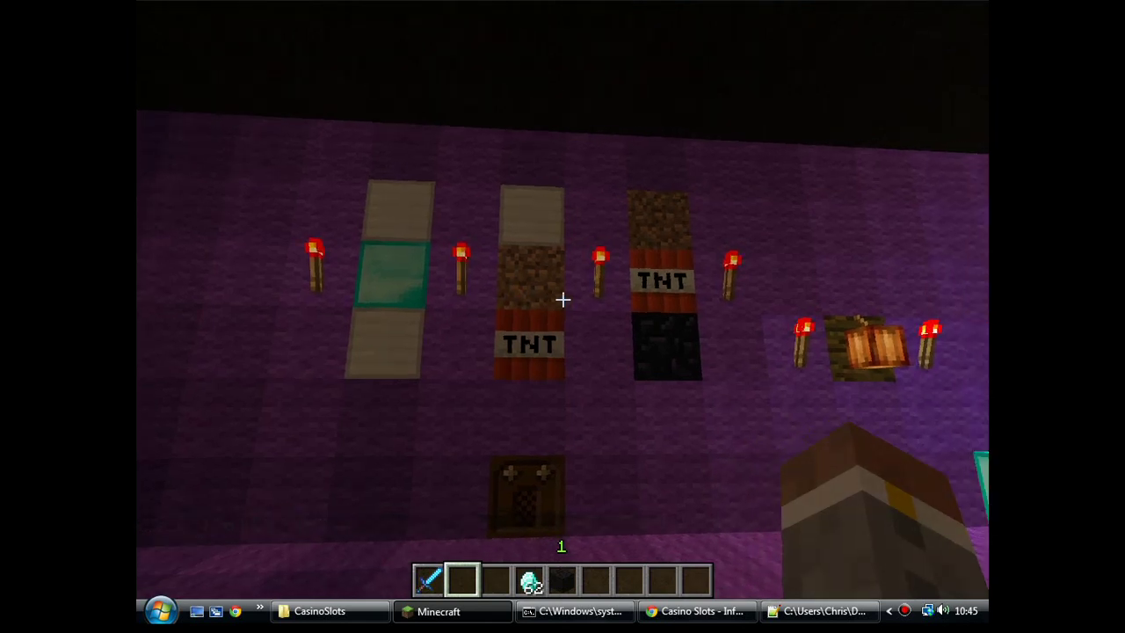
pyautogui.press('w')
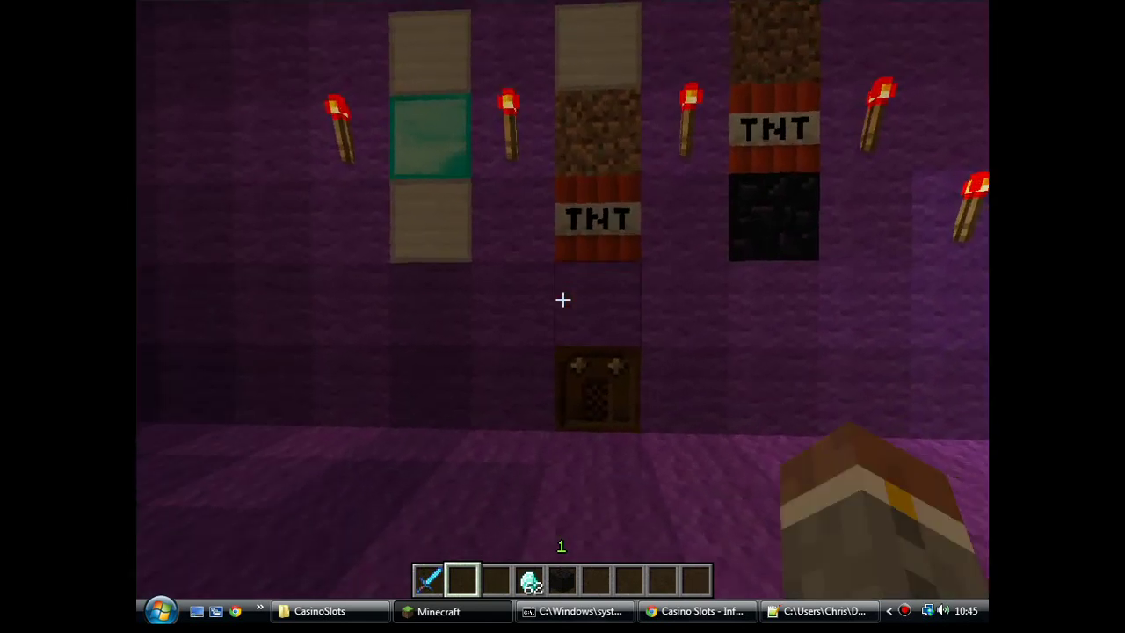
pyautogui.press('s')
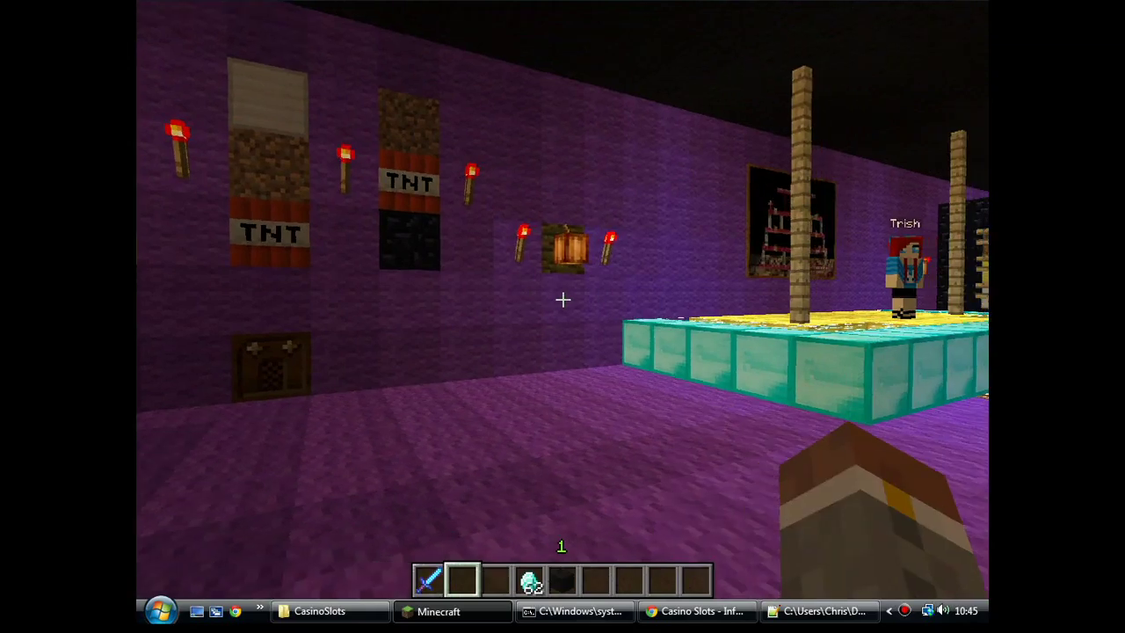
pyautogui.press('w')
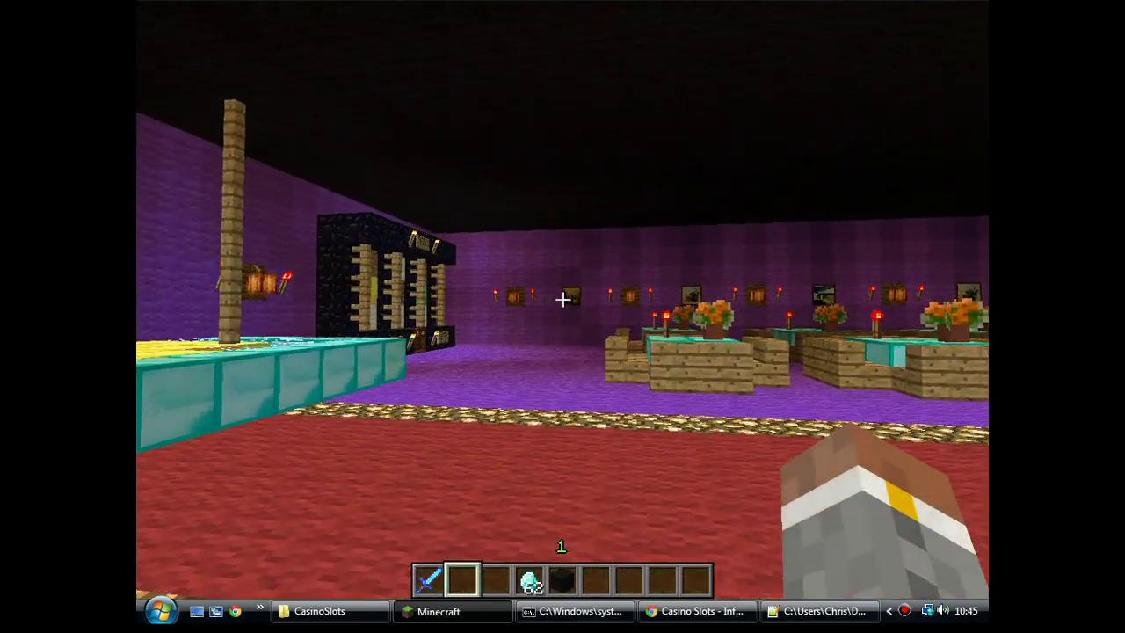
pyautogui.press('w')
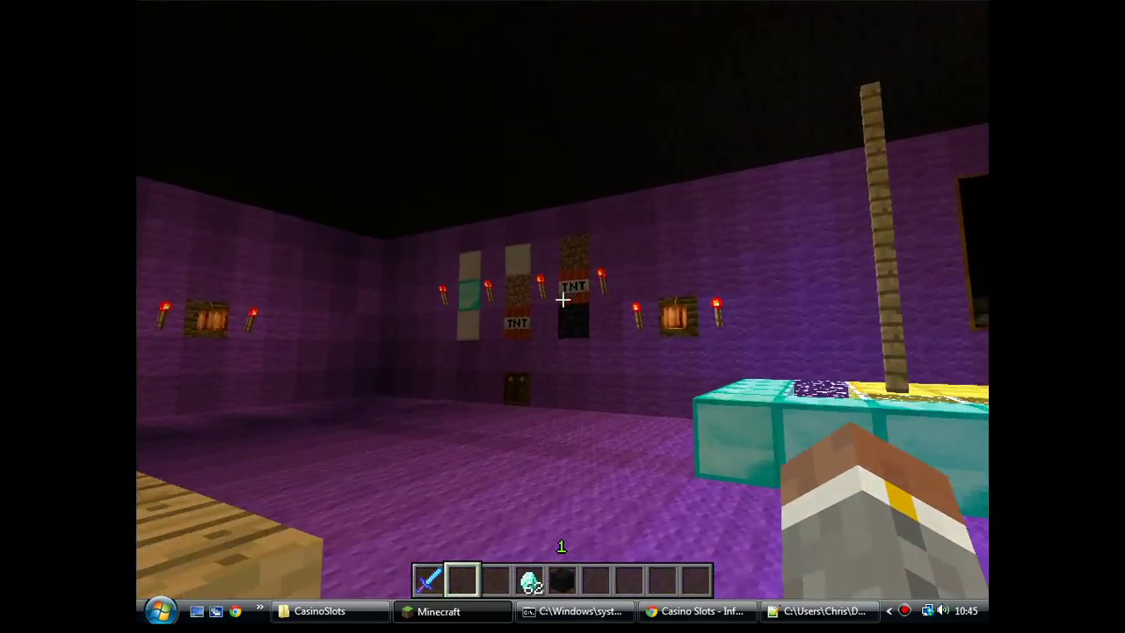
# Step: Return to the item machine, show its details at the controller block and play it once more
pyautogui.press('w')
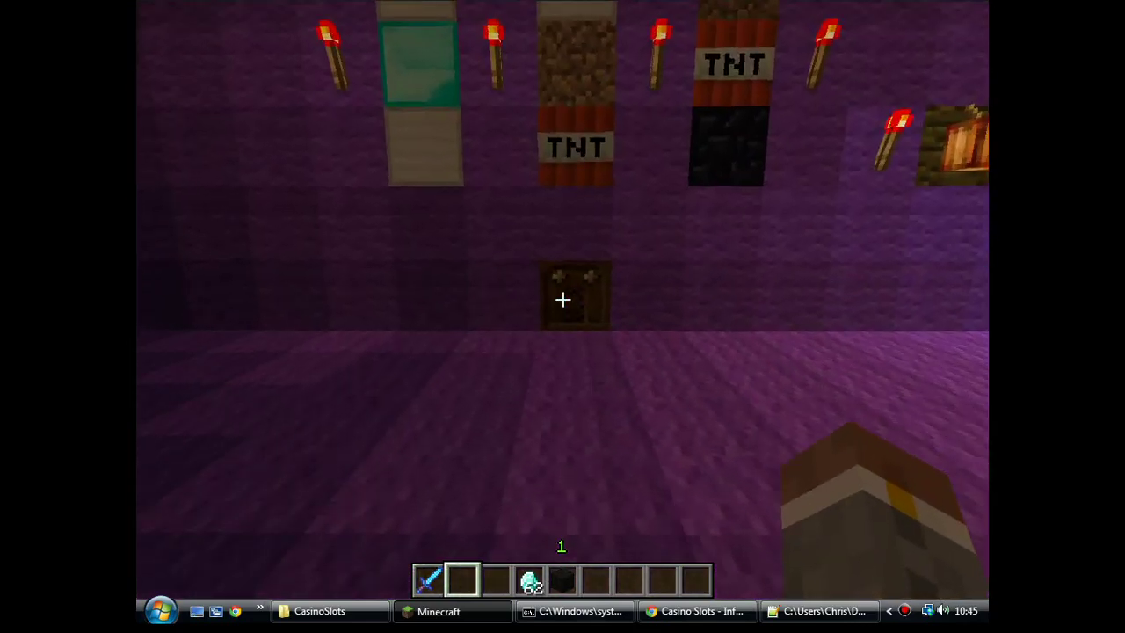
pyautogui.press('w')
pyautogui.rightClick(562, 299)
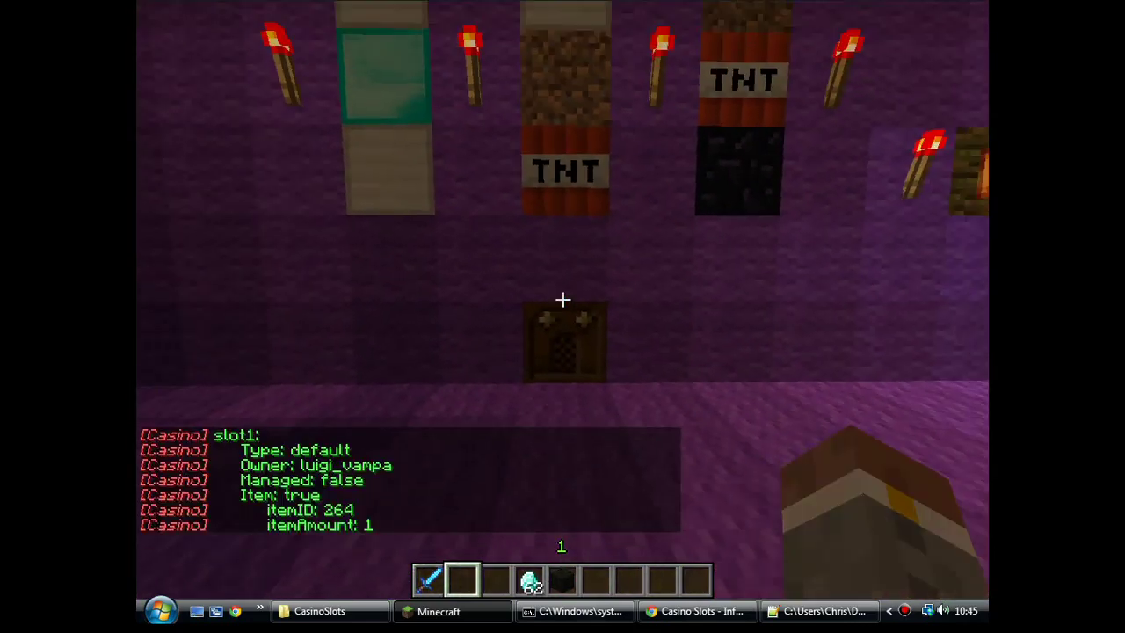
pyautogui.rightClick(562, 299)
pyautogui.press('s')
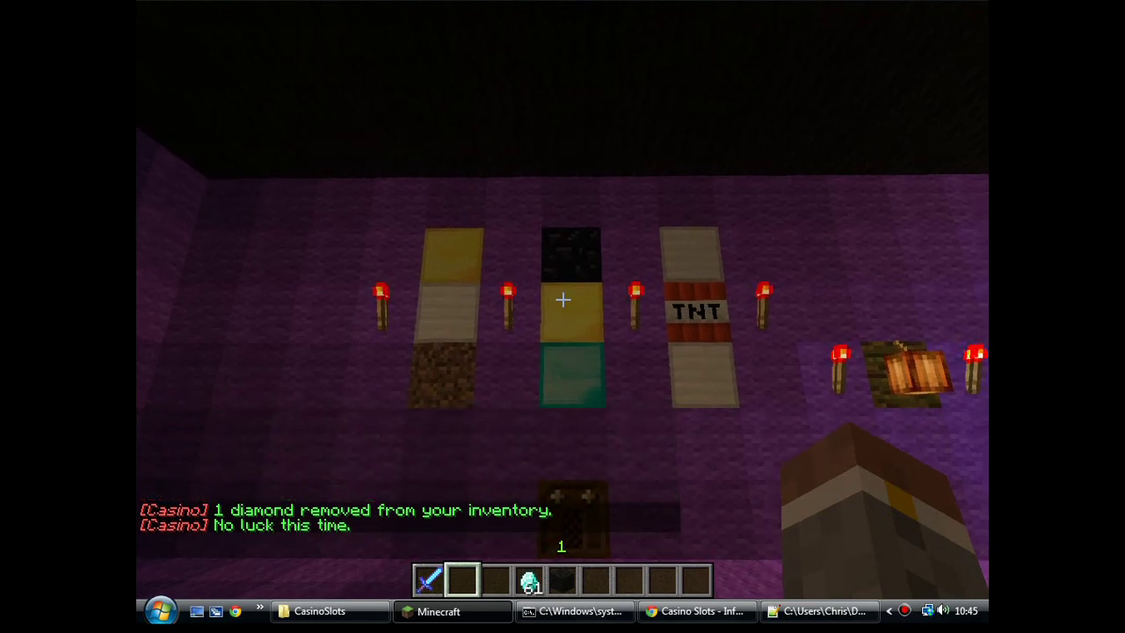
pyautogui.moveTo(562, 299)
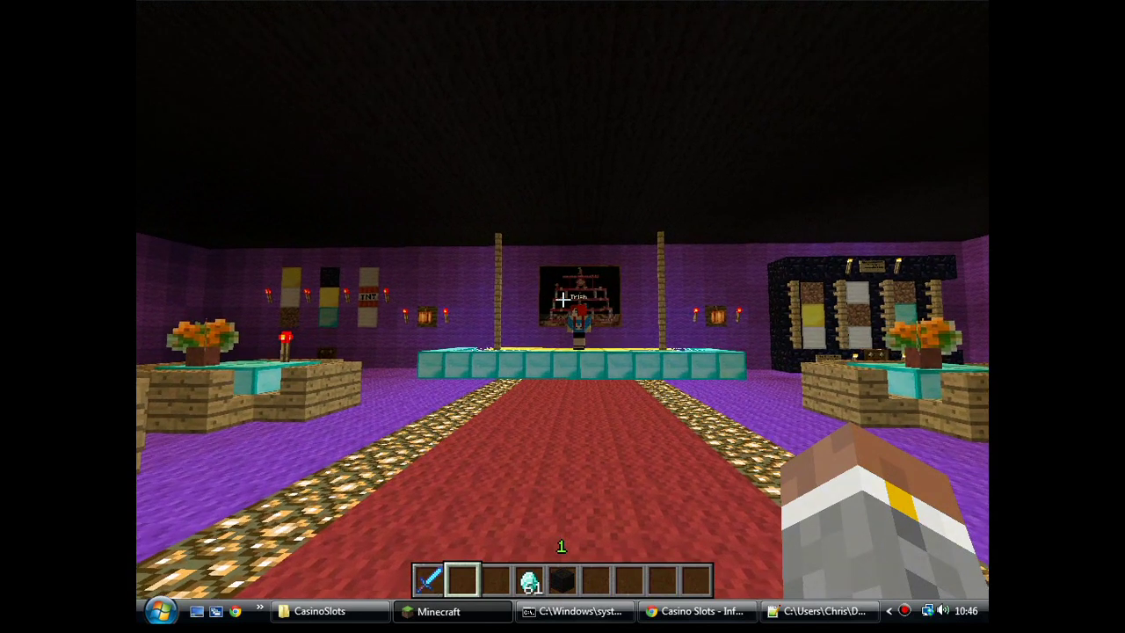
pyautogui.press('s')
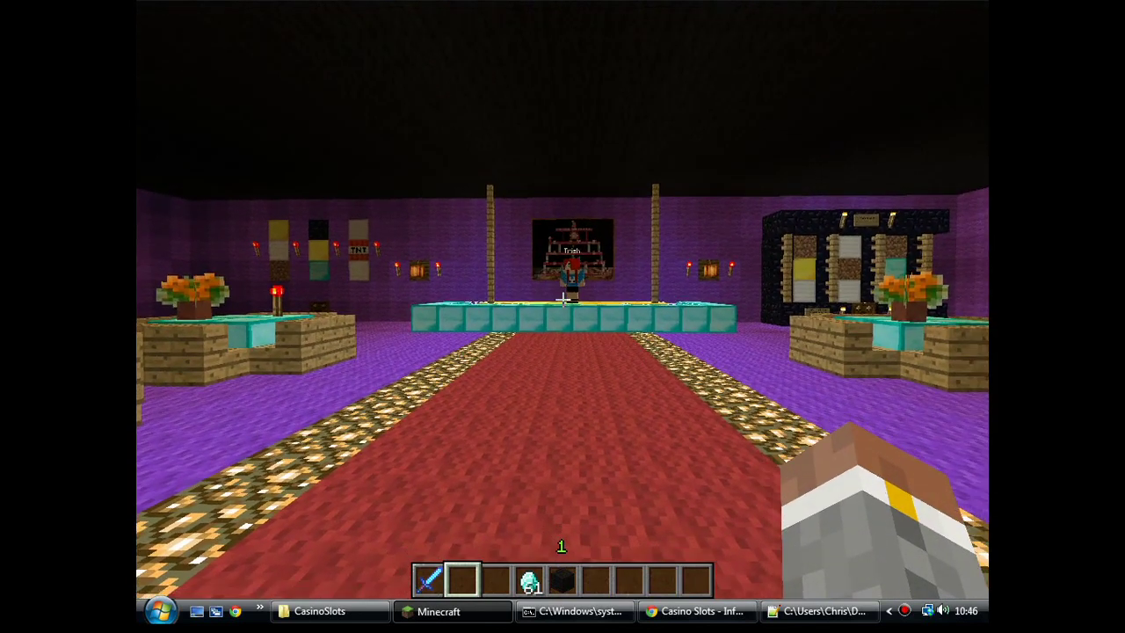